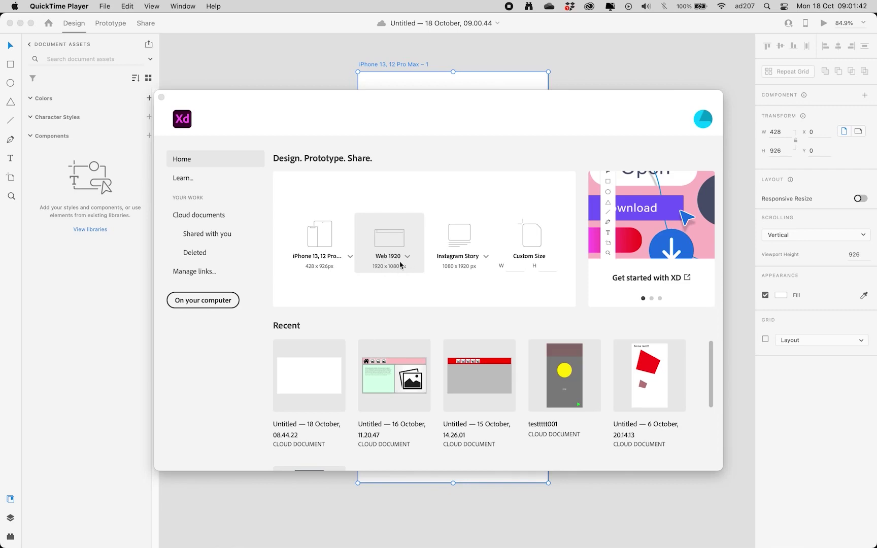
Create a new document from the Web 1920 preset (1920 x 1080 px).
left_click(401, 247)
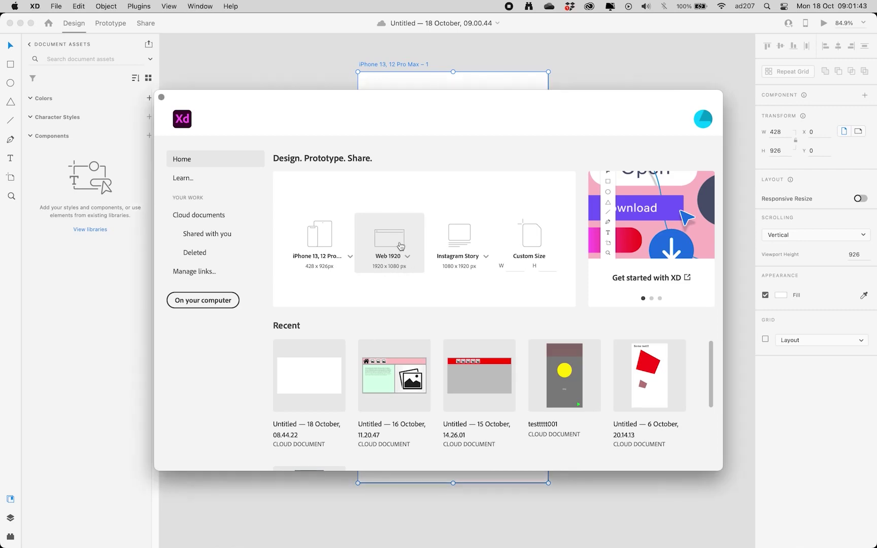
left_click(401, 246)
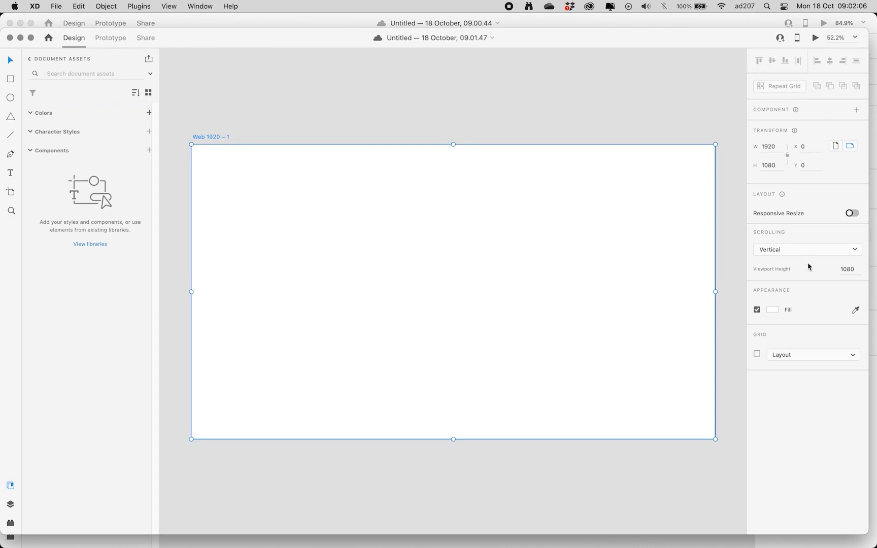
left_click(730, 206)
left_click(663, 260)
left_click(851, 214)
left_click(851, 213)
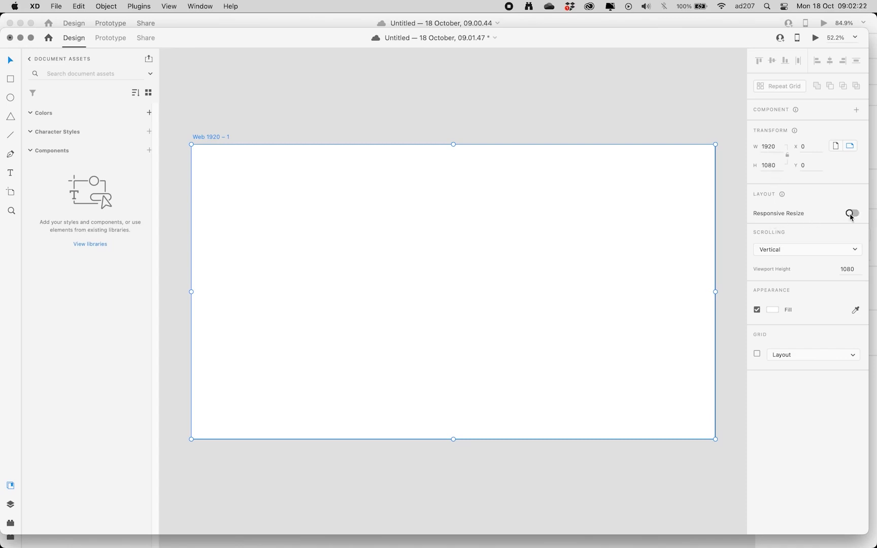
Set the artboard's scrolling to None and give it a solid grey #C7C7C7 fill.
left_click(784, 254)
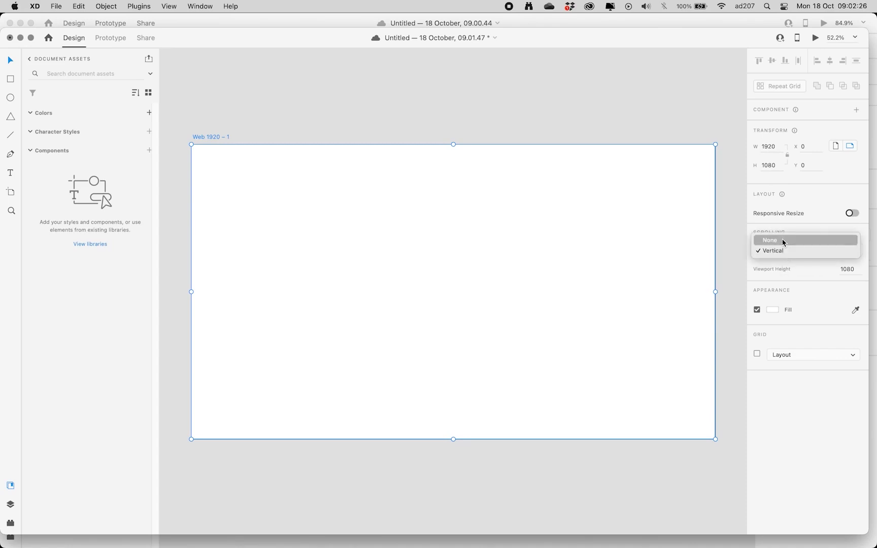
left_click(784, 241)
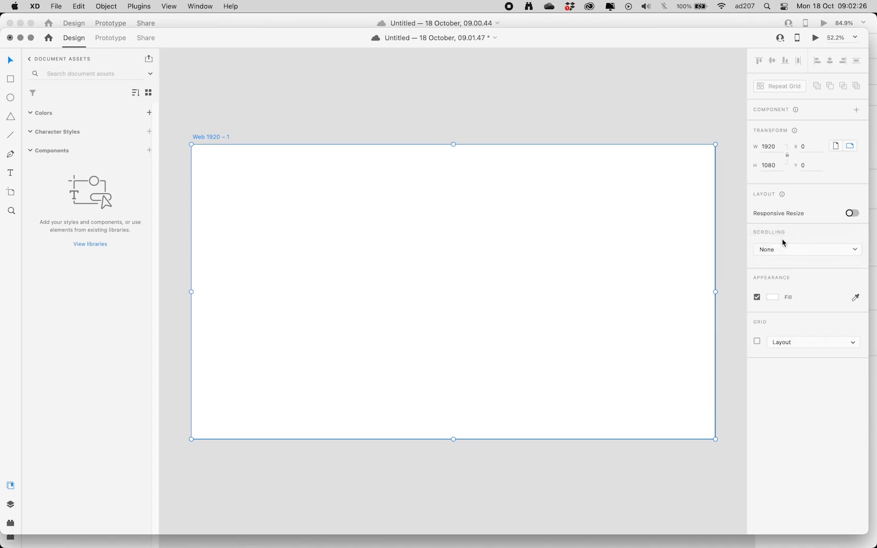
left_click(772, 297)
mouse_move(653, 277)
left_mouse_down()
mouse_move(649, 298)
mouse_move(646, 264)
left_mouse_up()
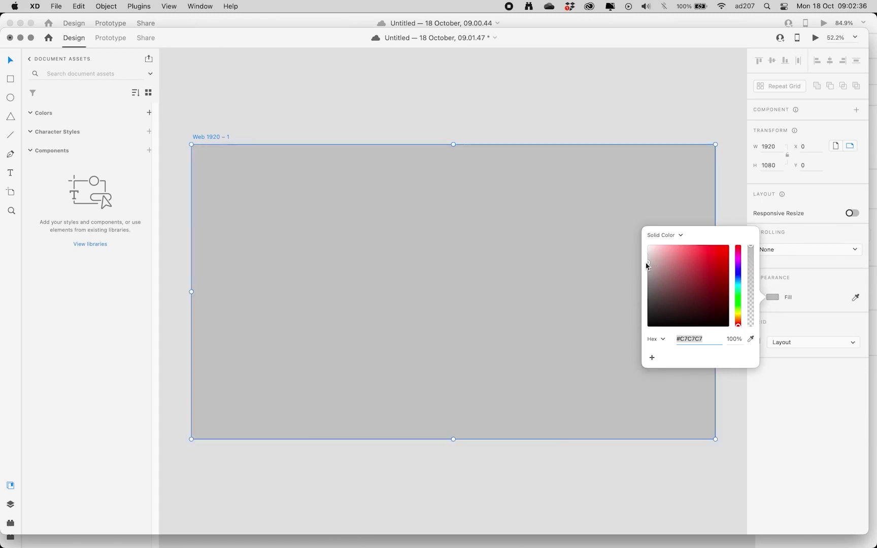
left_click(777, 299)
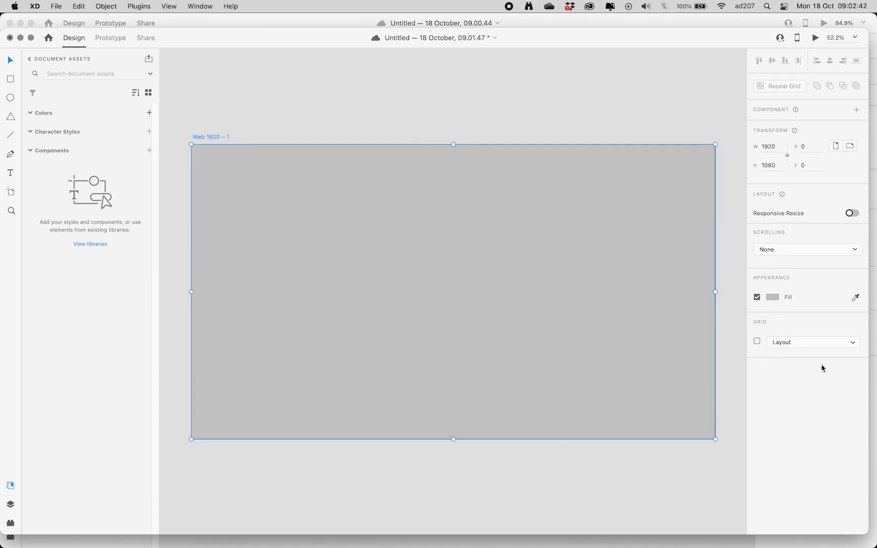
Show a layout grid on the artboard with 8 columns and a gutter width of 8.
left_click(758, 342)
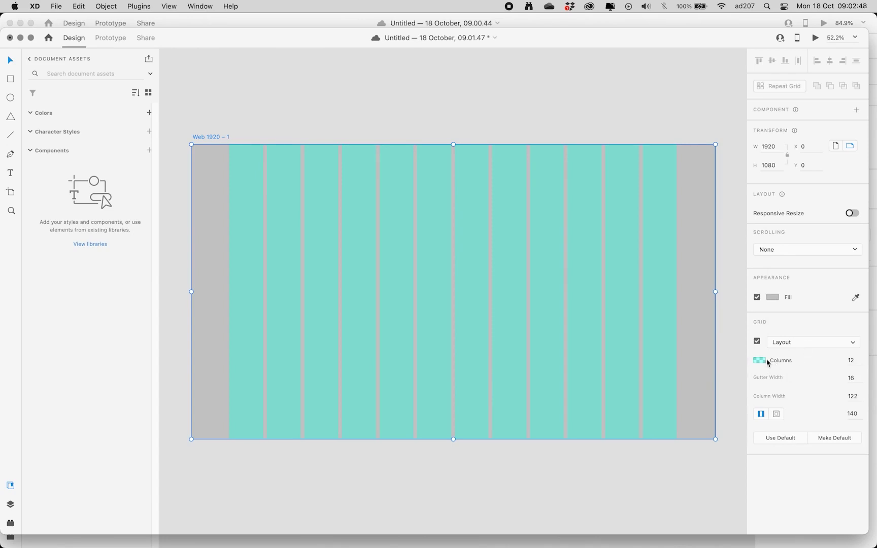
left_click(853, 361)
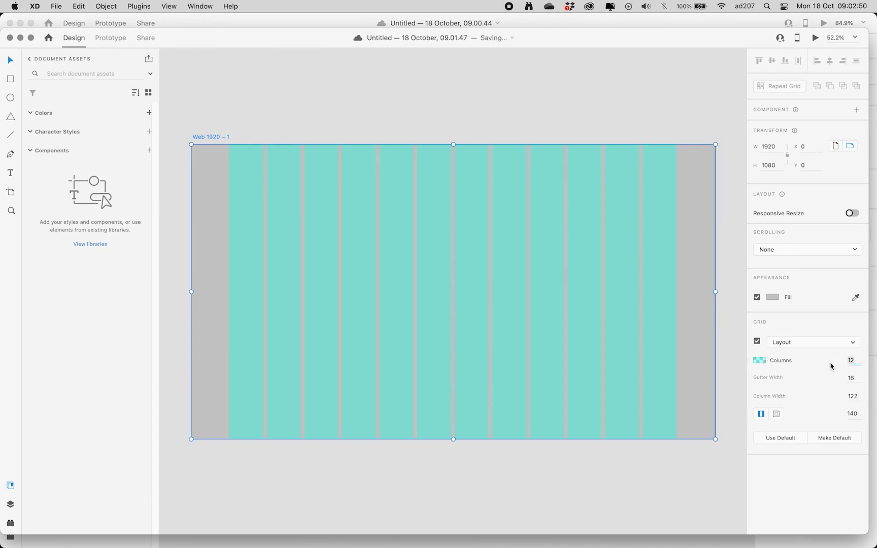
type("8")
key("Return")
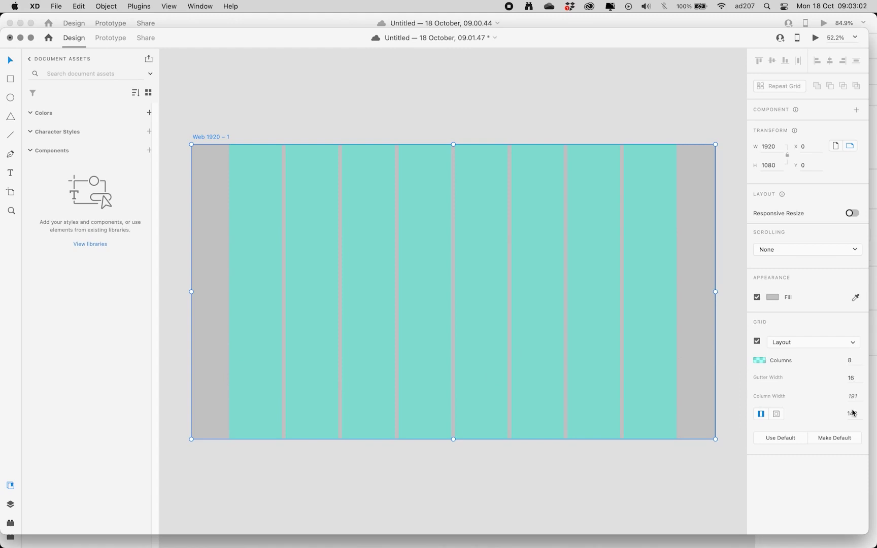
left_click(855, 378)
type("8")
Switch the artboard's grid to Square and reduce its fill opacity to 0% so the grid shows through.
left_click(851, 343)
left_click(825, 354)
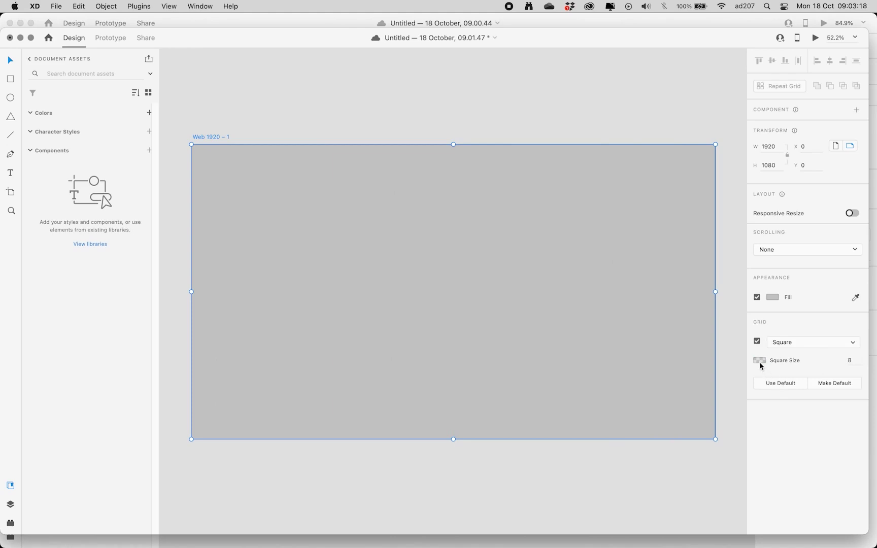
left_click(771, 298)
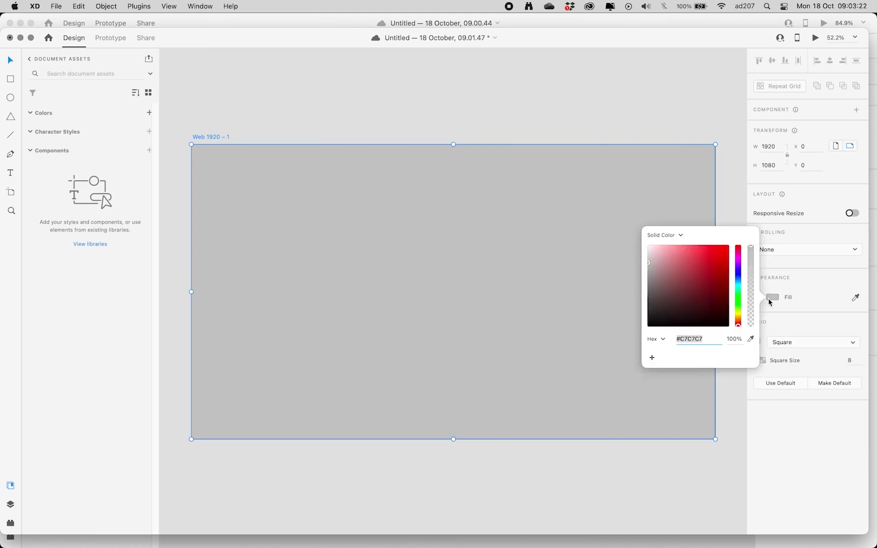
left_click_drag(750, 305, 750, 344)
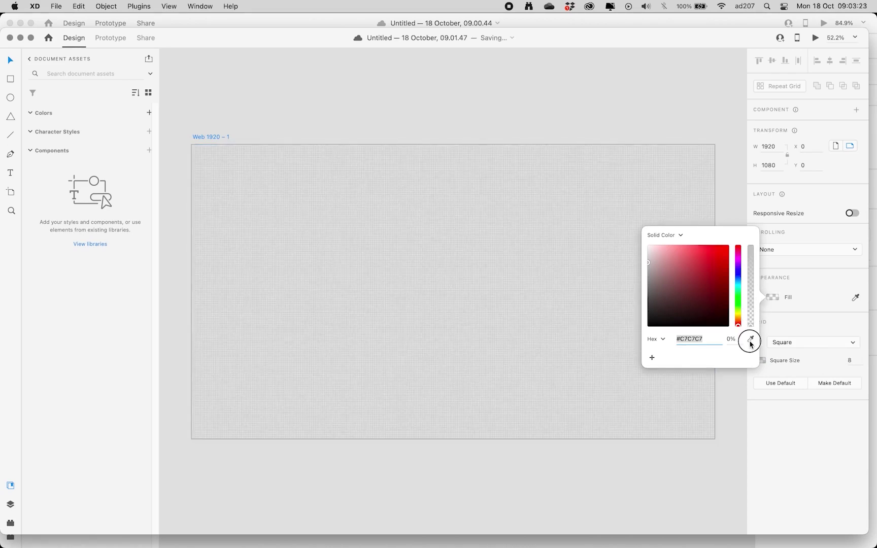
left_click(772, 296)
scroll(559, 297, "up", 5)
key("super+0")
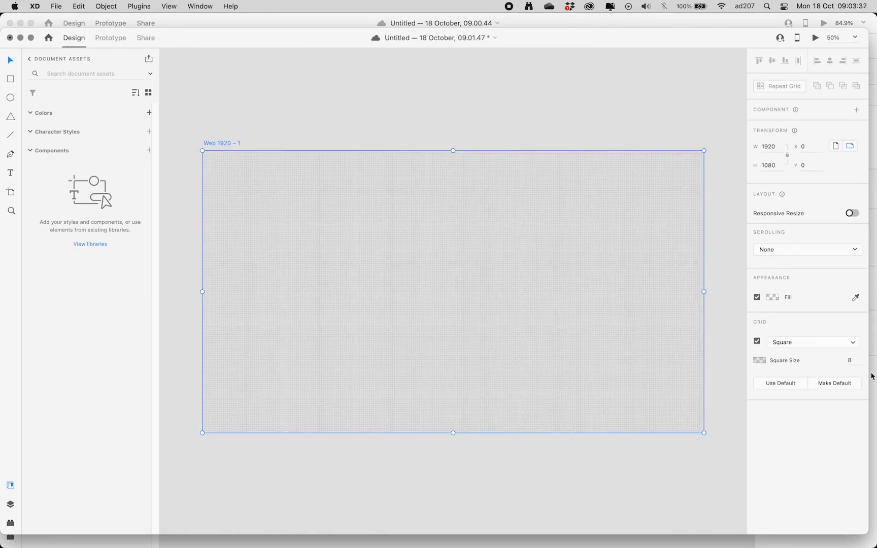
Set the grid's square size to 192 and save the document.
left_click(836, 364)
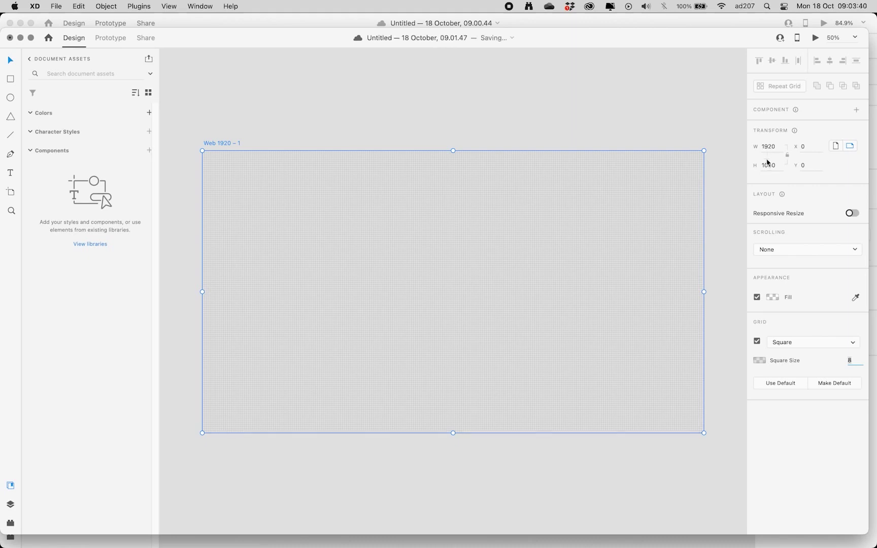
type("192")
key("Return")
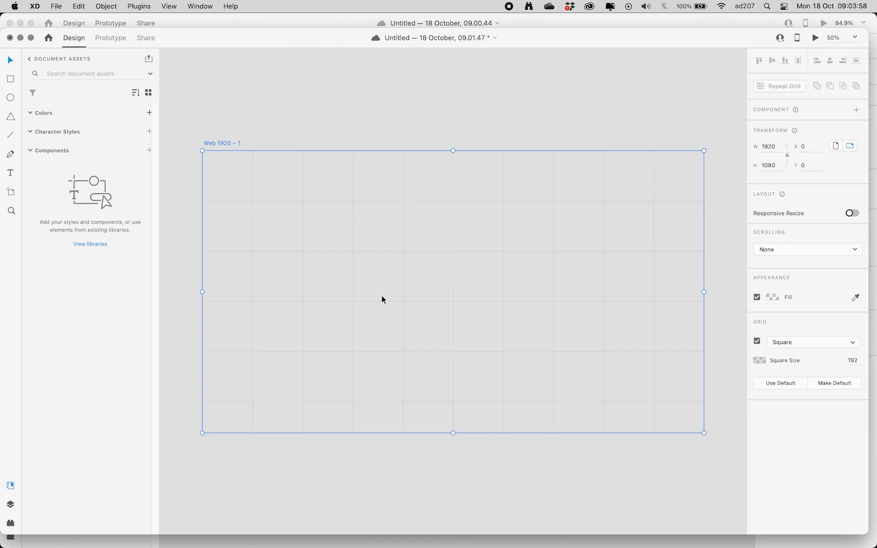
key("super+s")
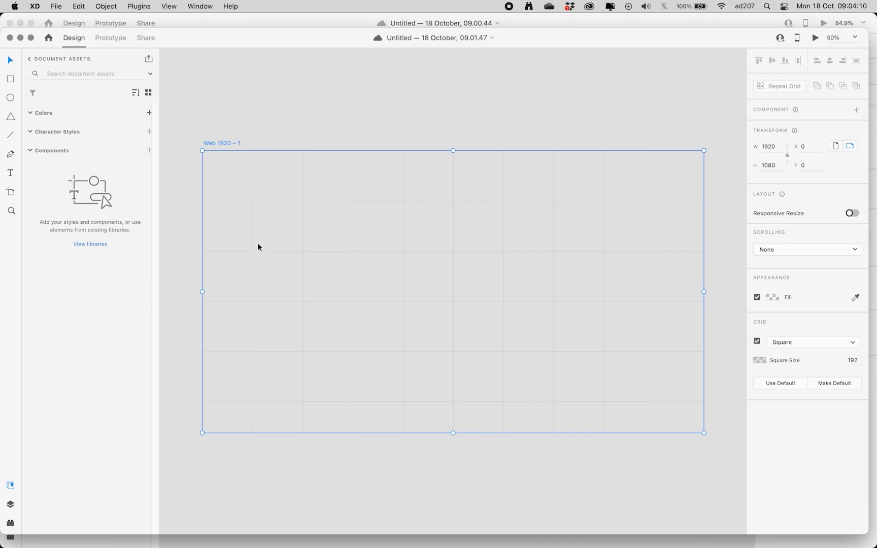
Draw a 1920 x 192 rectangle across the full width of the artboard's top grid row.
left_click(11, 80)
left_click(12, 81)
mouse_move(206, 201)
left_mouse_down()
mouse_move(493, 211)
mouse_move(702, 171)
mouse_move(701, 152)
left_mouse_up()
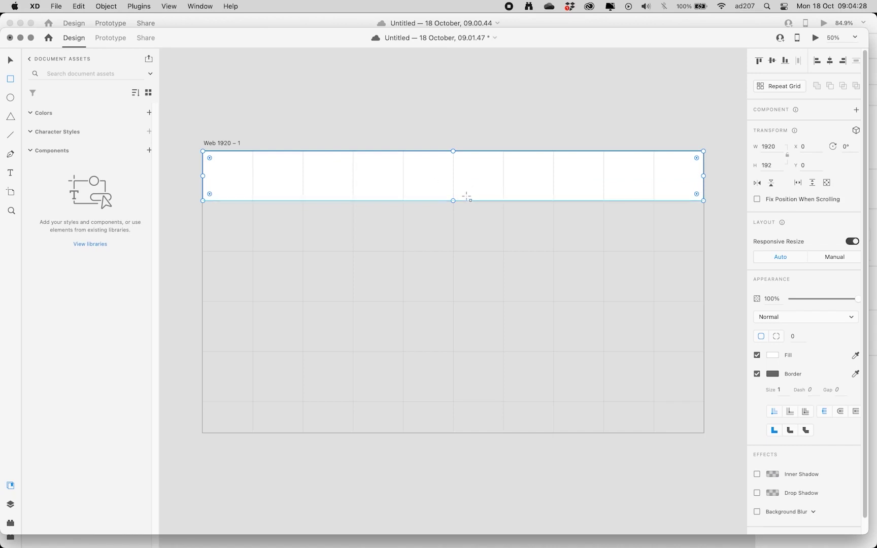
mouse_move(452, 201)
left_mouse_down()
mouse_move(453, 270)
mouse_move(454, 200)
left_mouse_up()
mouse_move(703, 177)
left_mouse_down()
mouse_move(598, 179)
mouse_move(726, 170)
mouse_move(700, 175)
left_mouse_up()
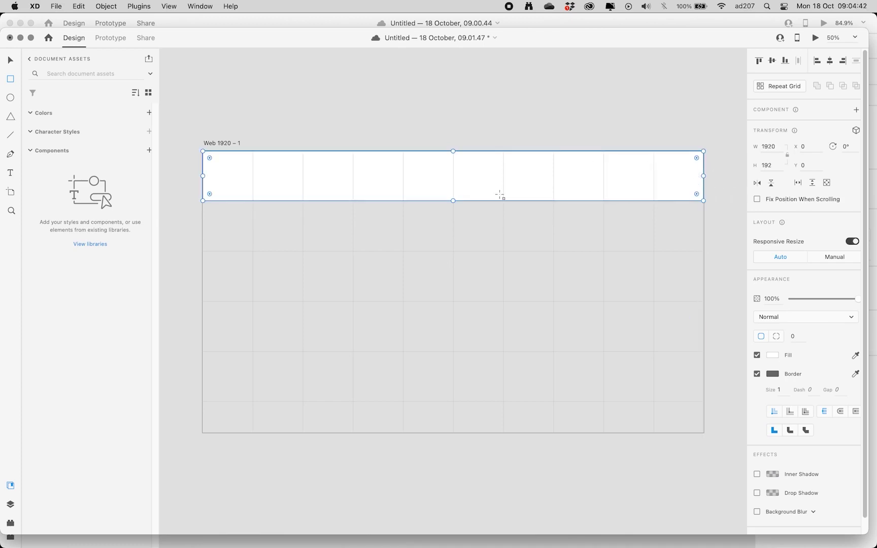
Fill the header rectangle with pale green #D2FADD.
left_click(772, 356)
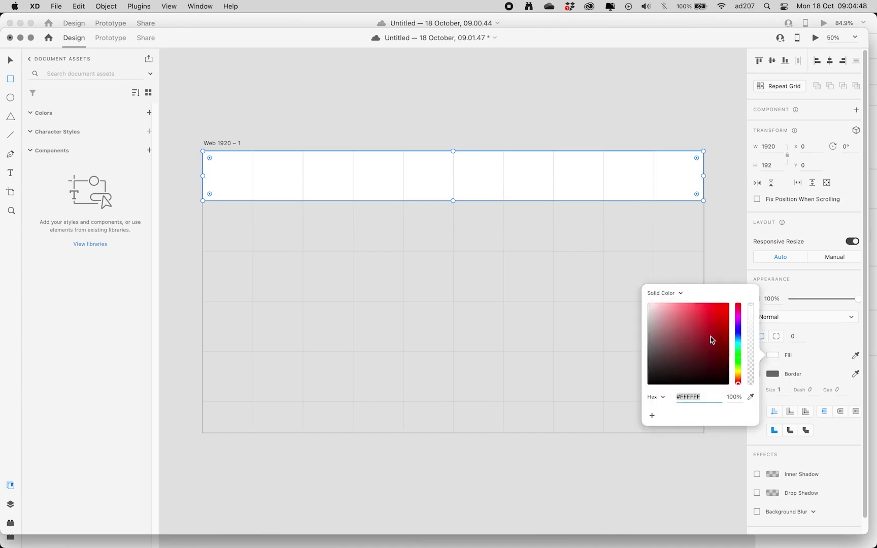
left_click(738, 355)
left_click_drag(650, 350, 659, 303)
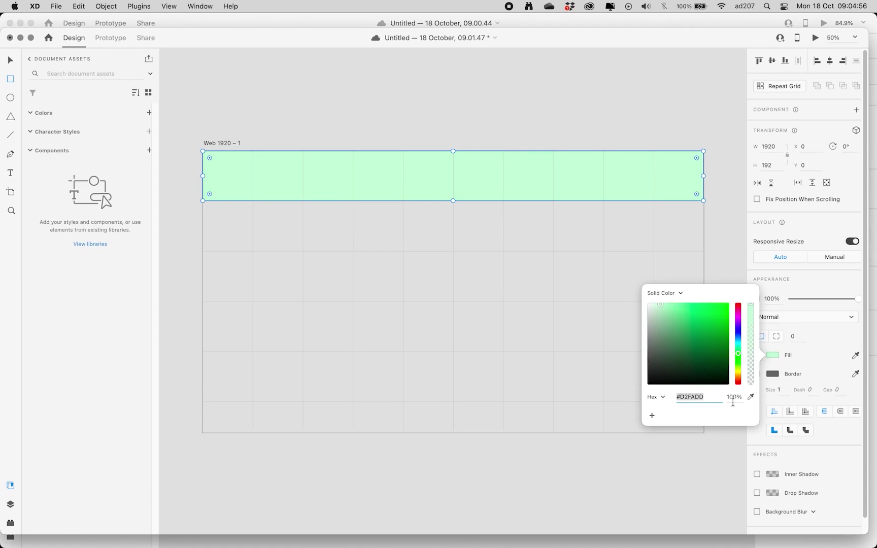
left_click(773, 357)
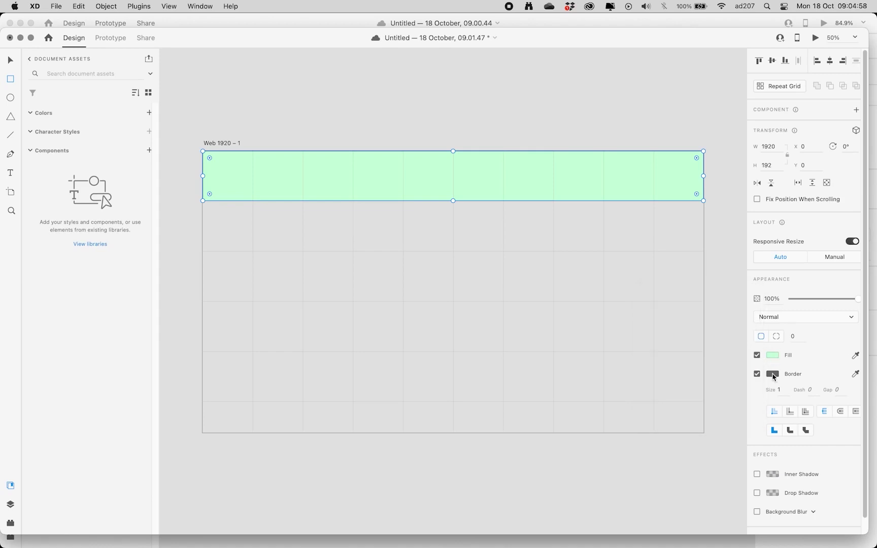
Change the header rectangle's border color to white #FFFFFF and turn off its responsive resize.
left_click(773, 376)
left_click_drag(662, 361, 633, 290)
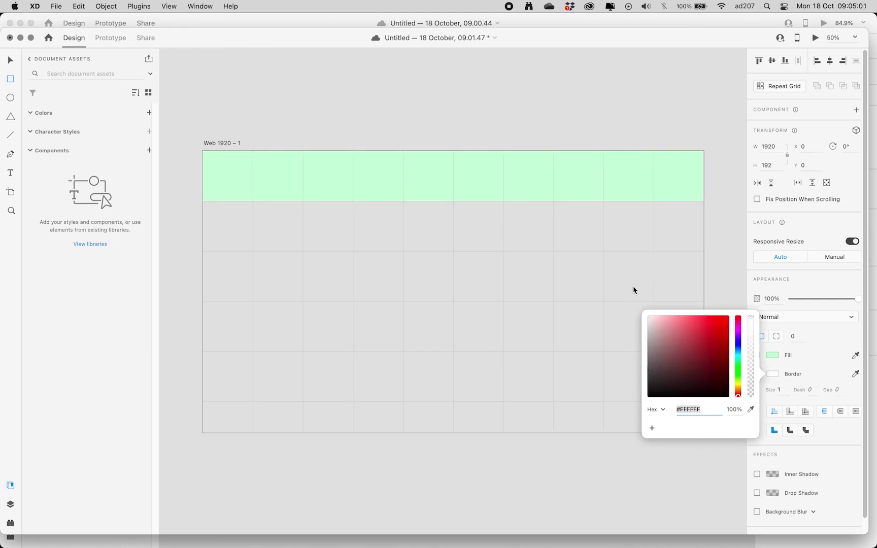
left_click(771, 376)
left_click(756, 374)
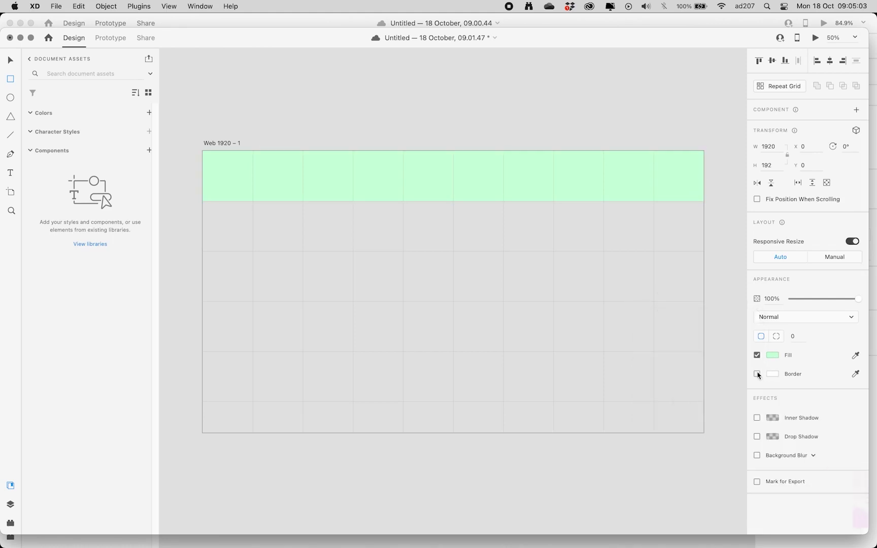
left_click(757, 374)
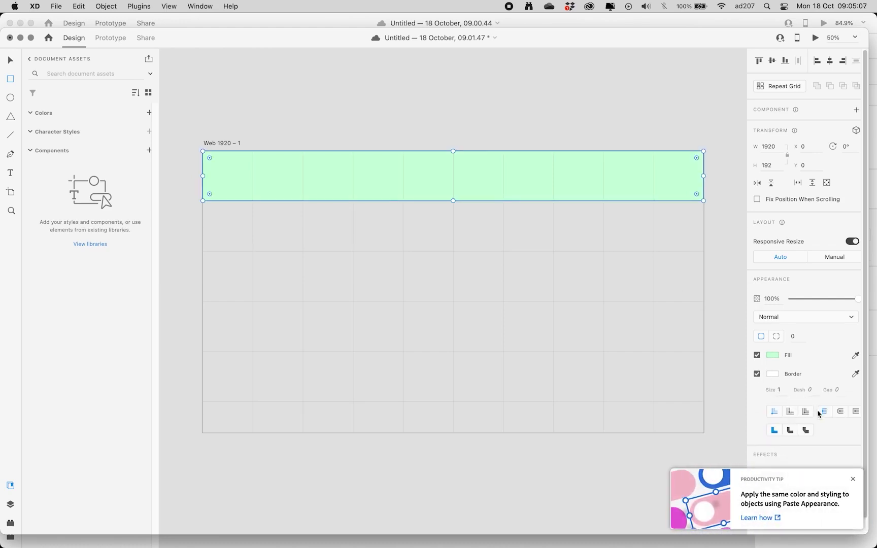
left_click(853, 479)
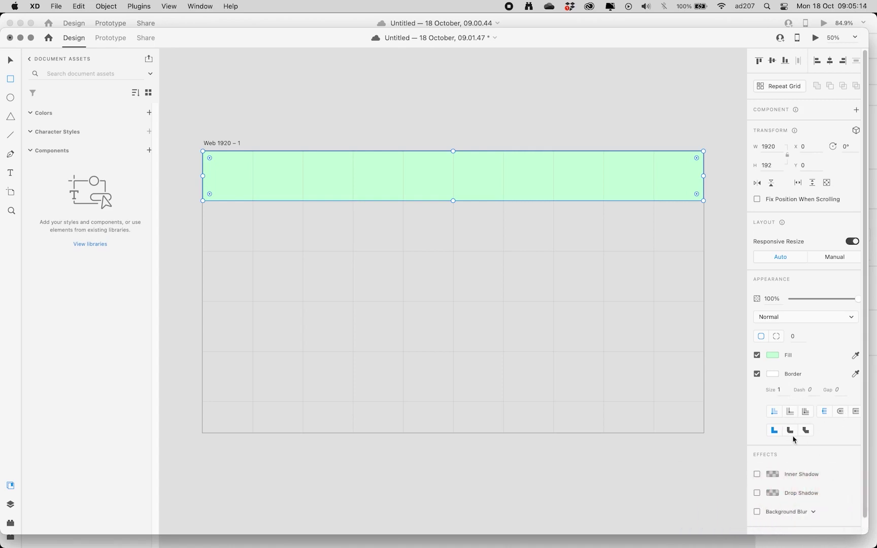
scroll(787, 457, "down", 1)
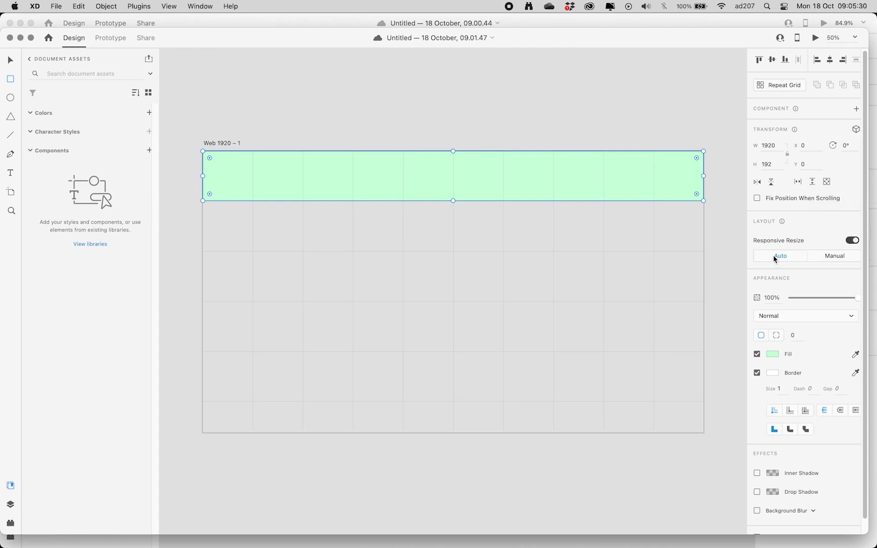
left_click(852, 240)
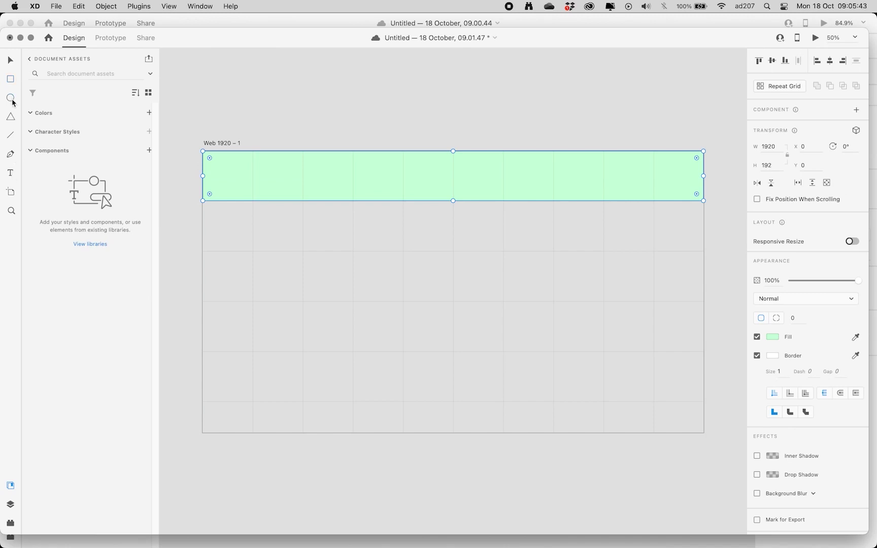
Draw an ellipse about 364 x 418 below the header with the Ellipse tool and delete it.
mouse_move(252, 251)
left_mouse_down()
mouse_move(317, 342)
mouse_move(366, 323)
mouse_move(335, 350)
mouse_move(347, 360)
left_mouse_up()
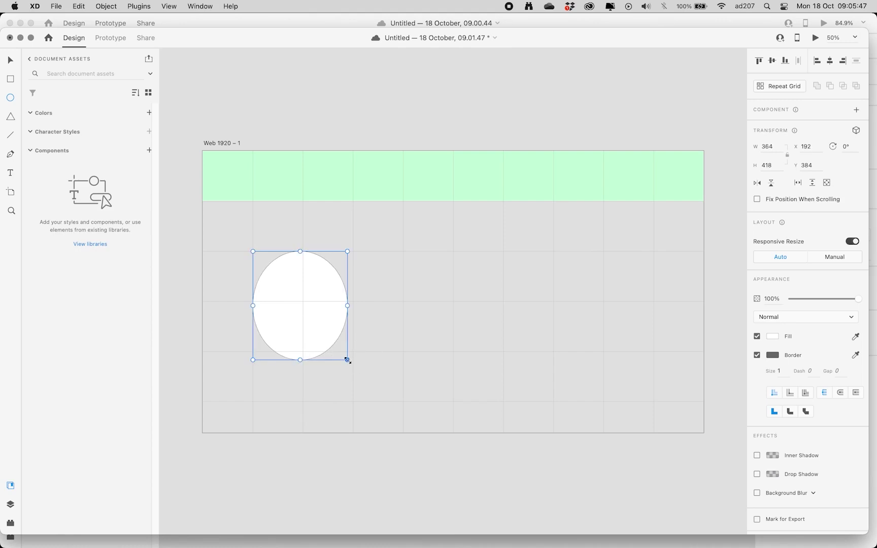
key("Delete")
Draw a polygon about 463 x 368 below the header, try different side counts, and delete it.
left_click(10, 117)
left_click_drag(283, 260, 402, 356)
key("Up")
key("Up")
key("Up")
key("Up")
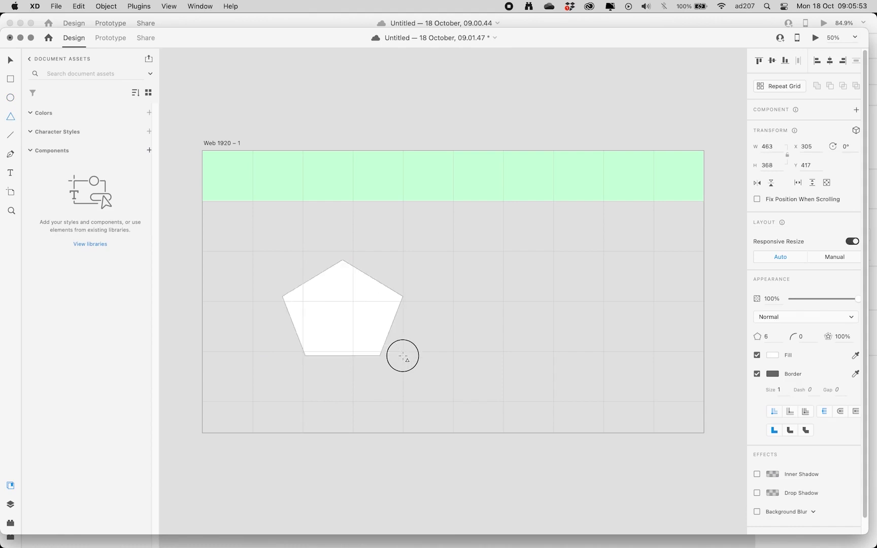
key("Up")
key("Down")
key("Down")
key("Down")
key("Down")
key("Down")
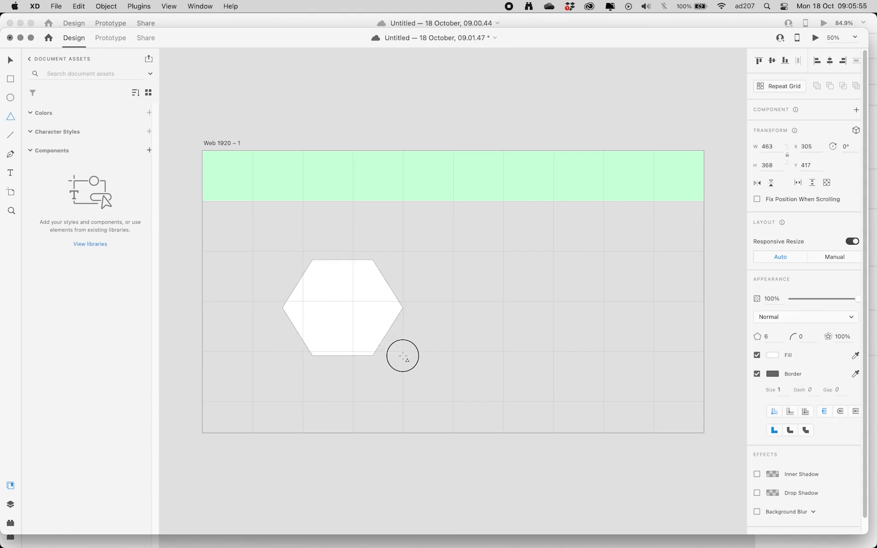
left_click_drag(402, 356, 403, 356)
key("Up")
key("Up")
key("Up")
key("BackSpace")
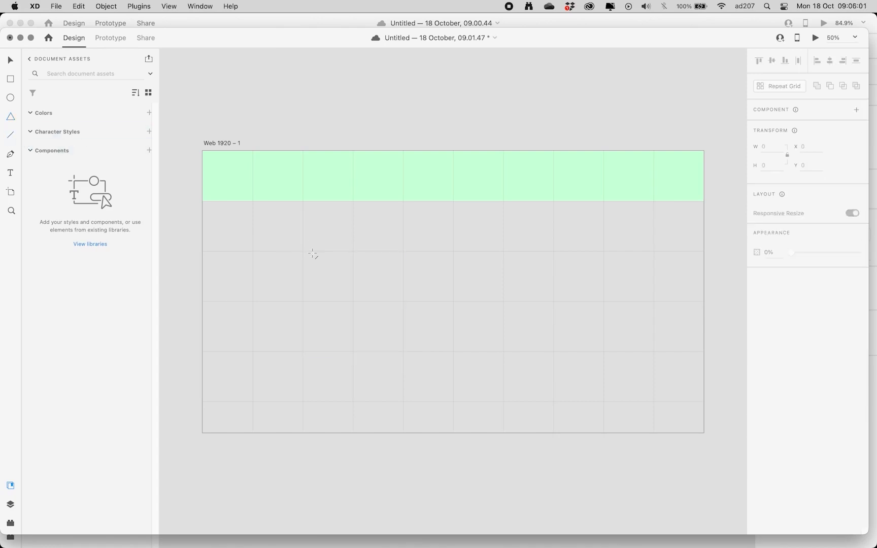
Draw a diagonal line spanning about 368 x 337 below the header with the Line tool and delete it.
left_click_drag(266, 239, 362, 327)
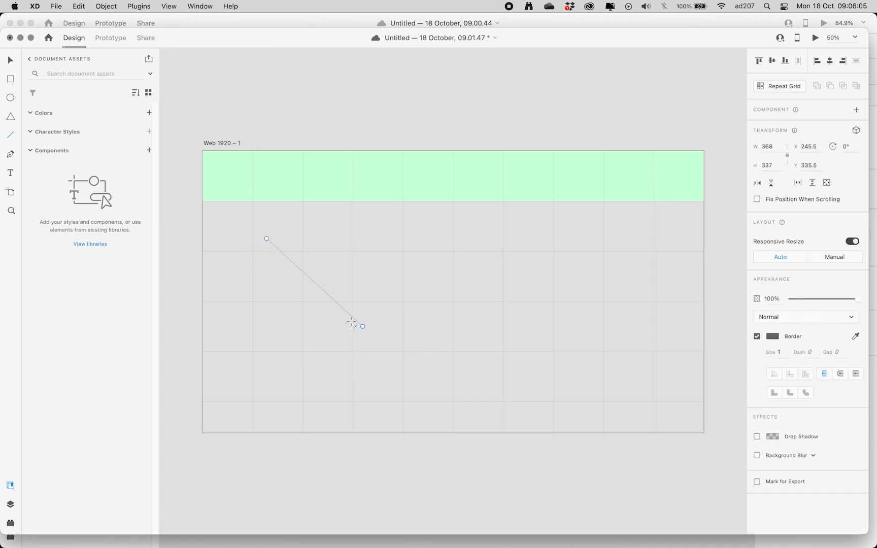
key("BackSpace")
Draw a closed, curved leaf-shaped path with the Pen tool, starting at the grid intersection at X 192, Y 576.
left_click(11, 155)
left_click_drag(252, 302, 303, 352)
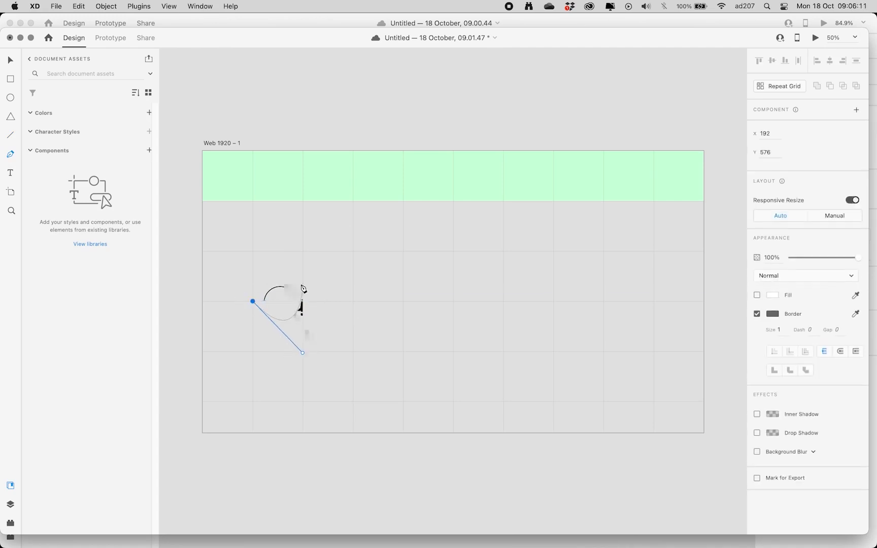
left_click_drag(303, 252, 260, 334)
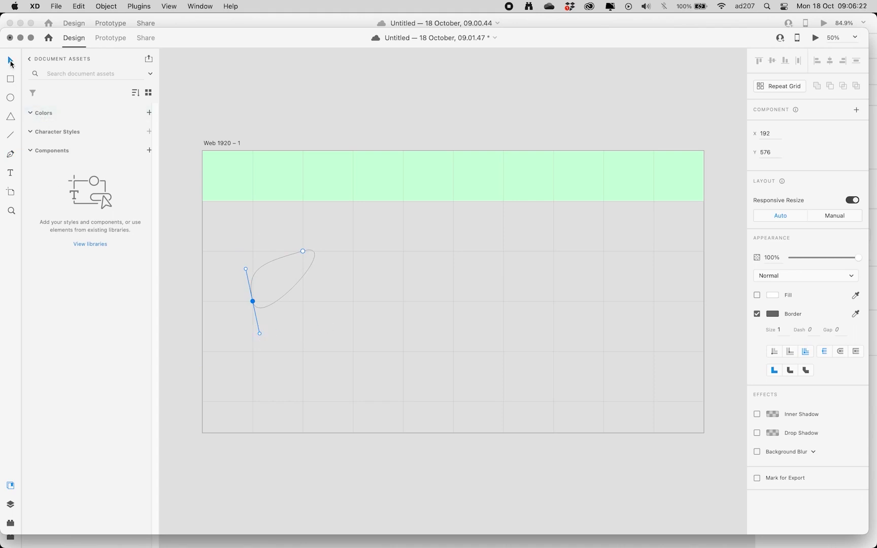
Delete the curved leaf-shaped path from the artboard.
left_click_drag(276, 302, 335, 354)
key("Delete")
key("Delete")
key("Delete")
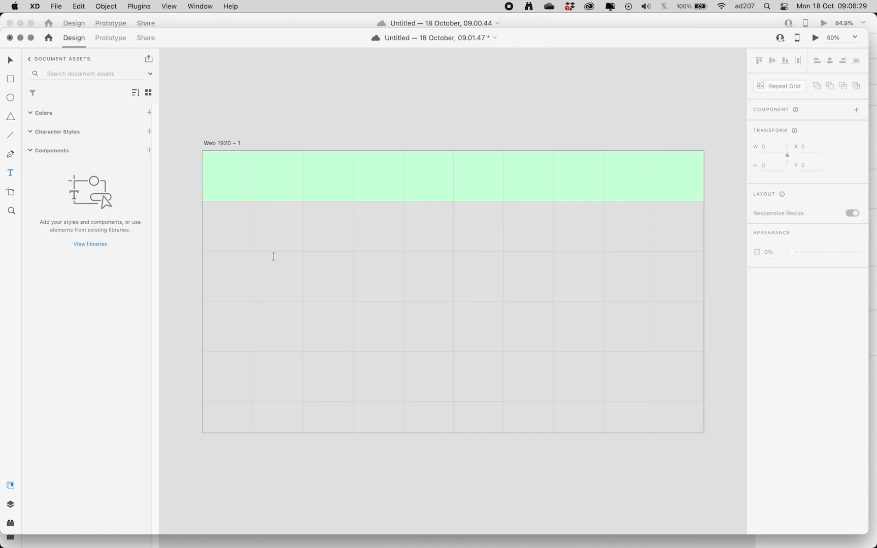
Add a point text reading "Text" below the header at about X 173, Y 365 with the Text tool.
left_click(248, 251)
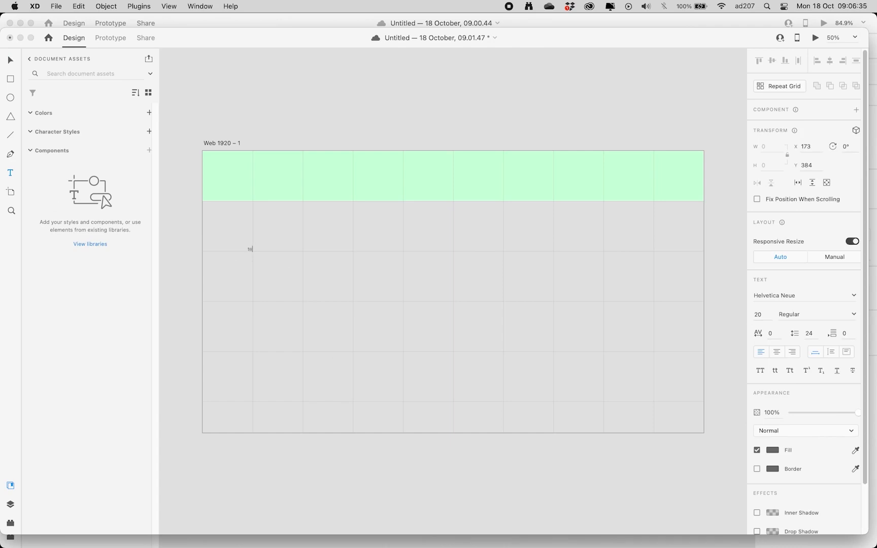
left_click(261, 251)
key("Escape")
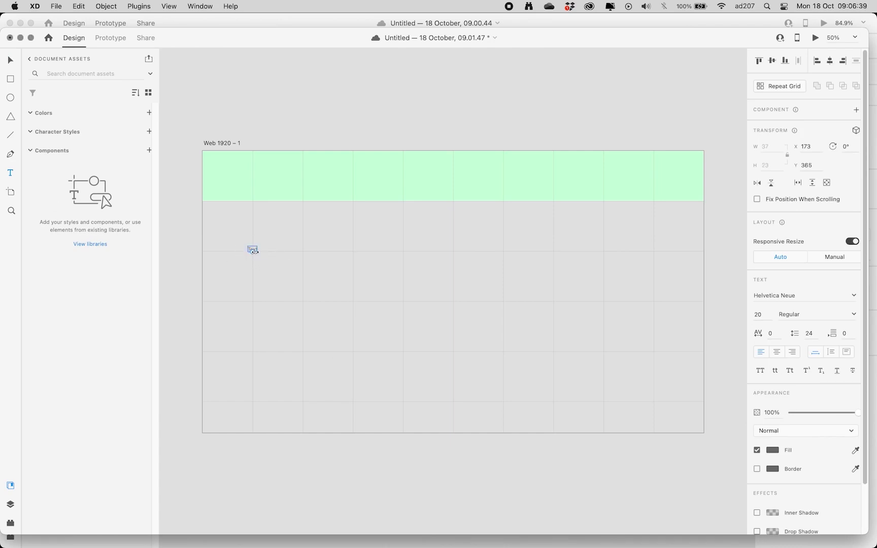
key("Escape")
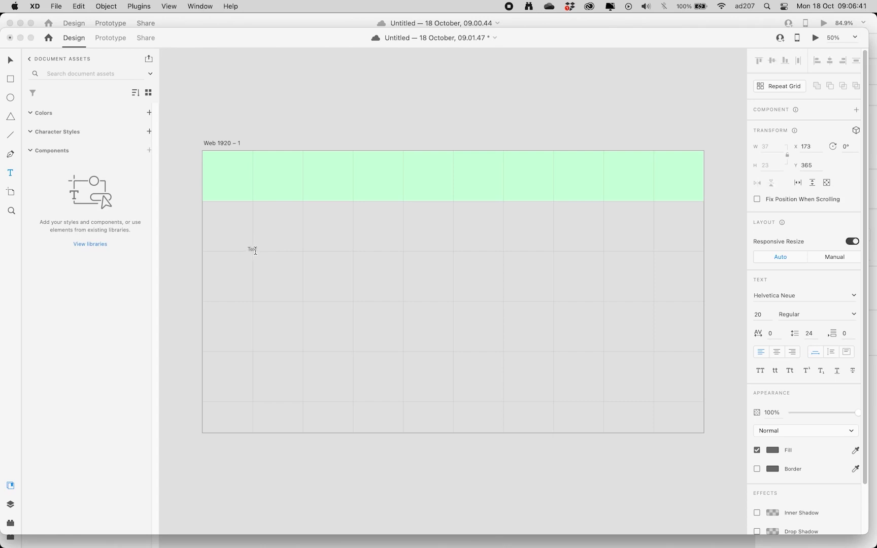
Change the font of the "Text" heading below the header to Helvetica.
left_click(256, 250)
key("super+1")
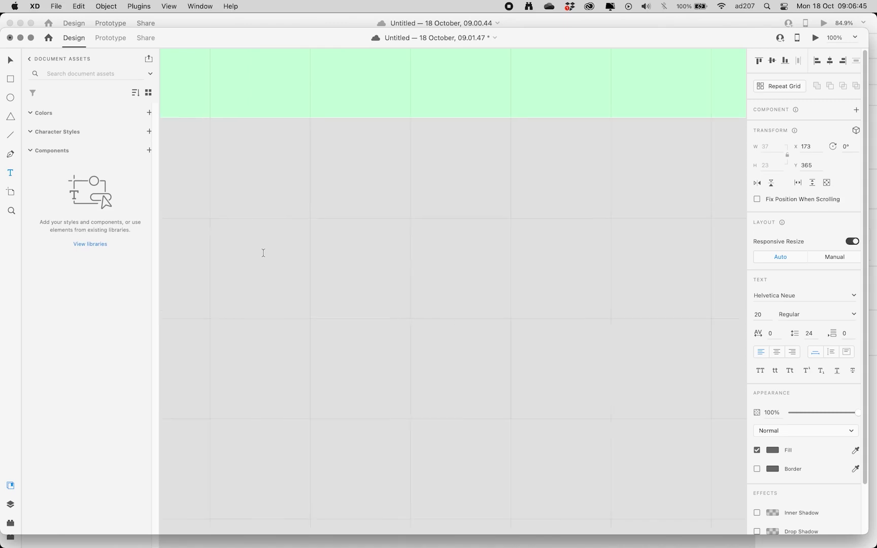
scroll(262, 253, "left", 2)
left_click(277, 222)
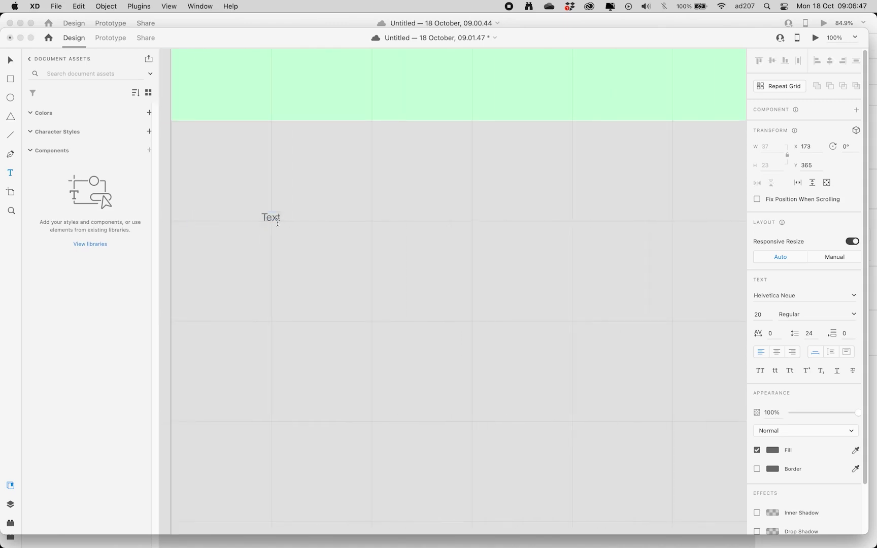
left_click(853, 295)
scroll(801, 399, "up", 10)
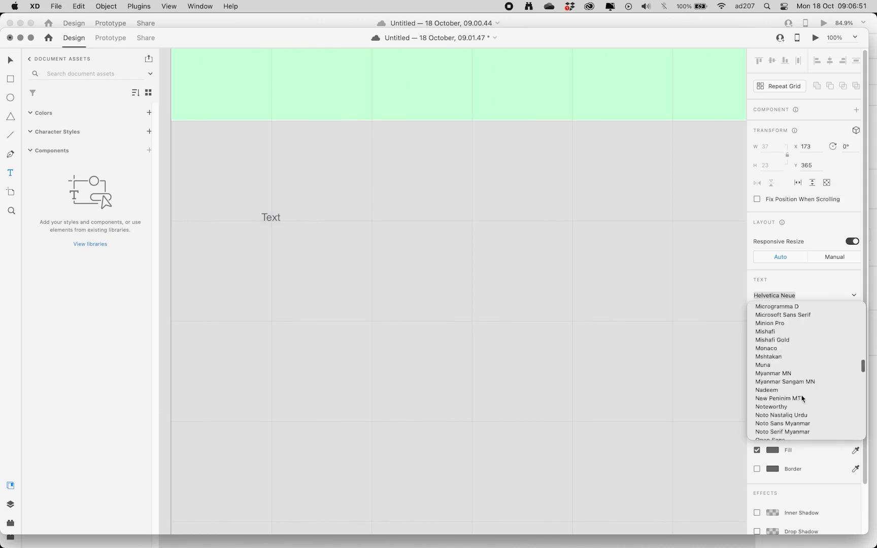
scroll(801, 400, "down", 4)
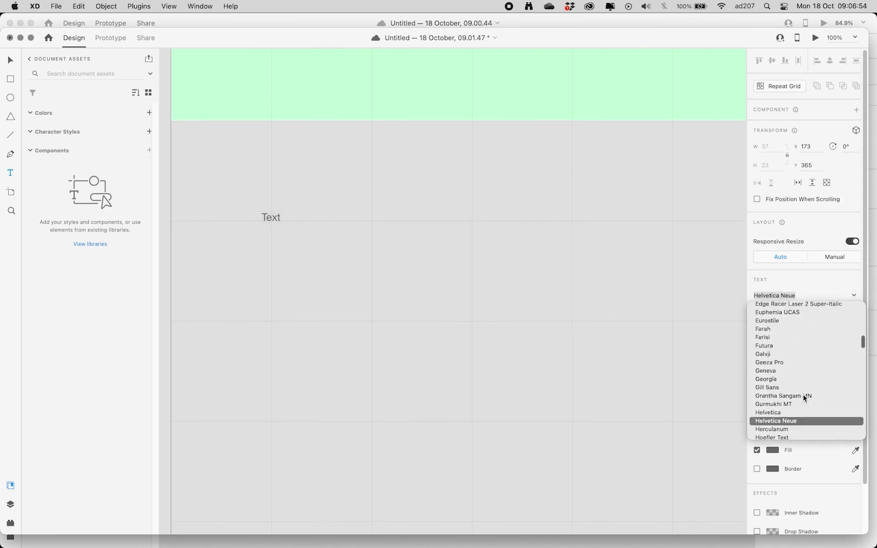
left_click(798, 400)
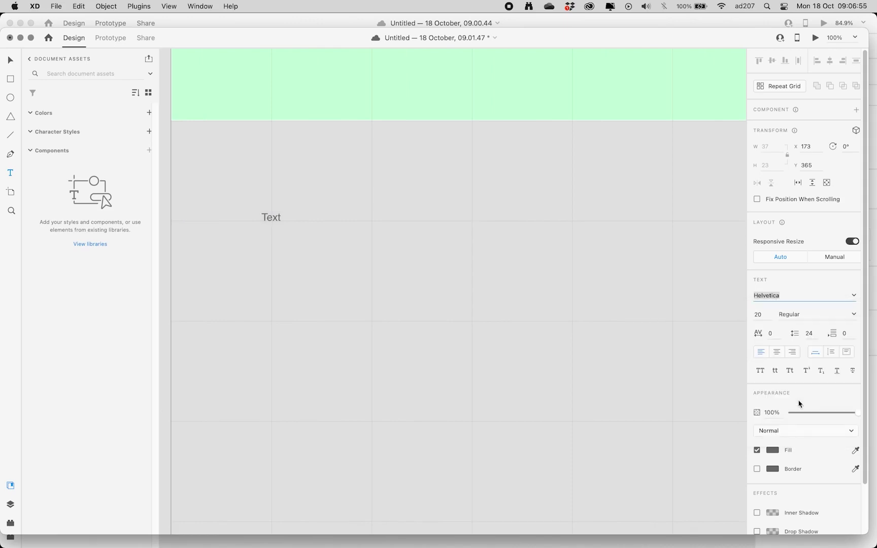
Set the "Text" heading's font style to Bold and its size to 50.
left_click(855, 314)
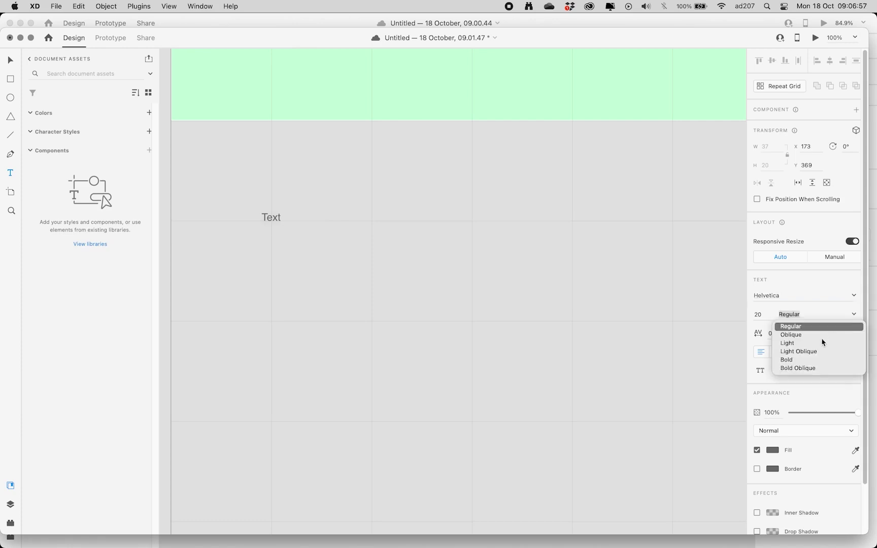
left_click(805, 361)
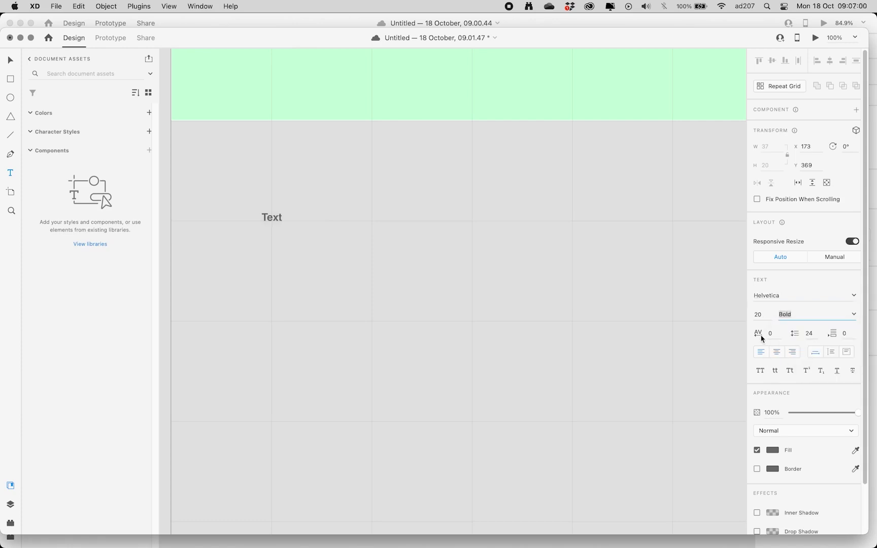
left_click(757, 315)
type("50")
key("Return")
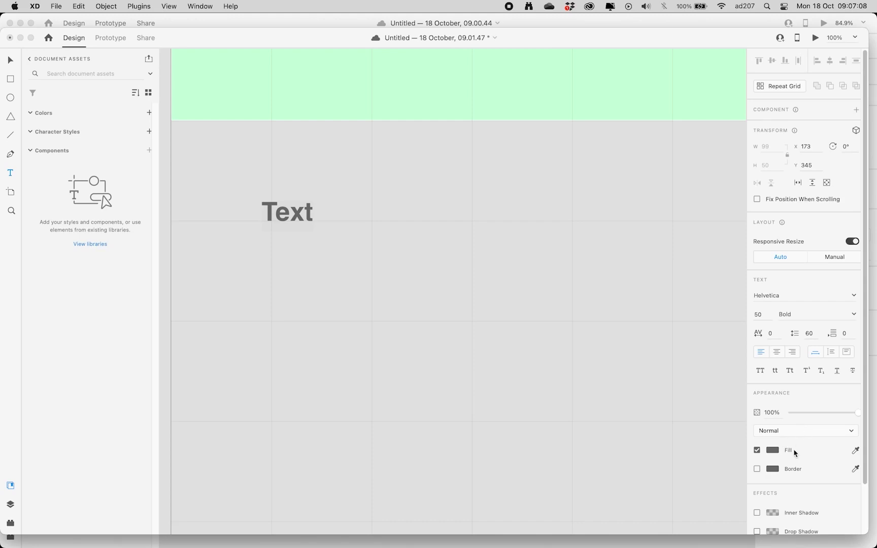
Change the "Text" heading's fill colour to pure red, #FF0000.
left_click(776, 452)
left_click_drag(687, 414, 730, 381)
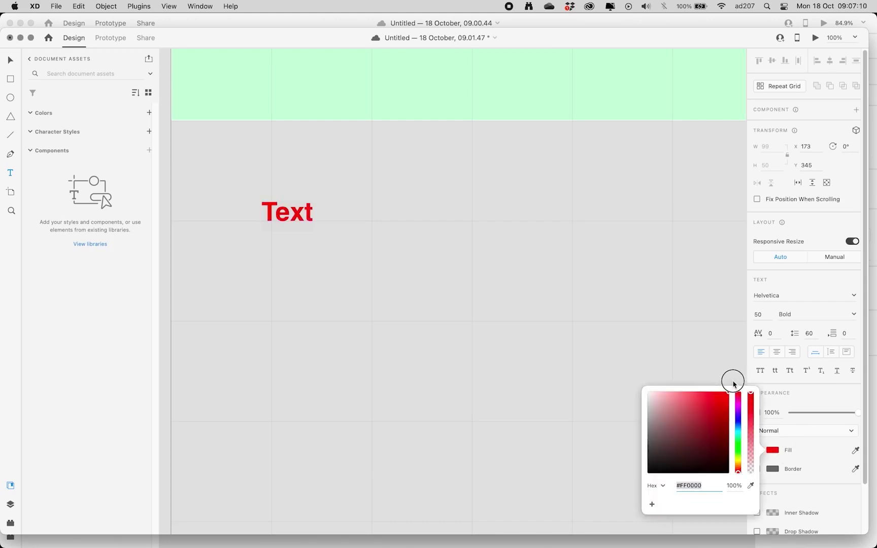
left_click(775, 450)
Try a border of size 6 on the "Text" heading and remove it.
left_click(756, 469)
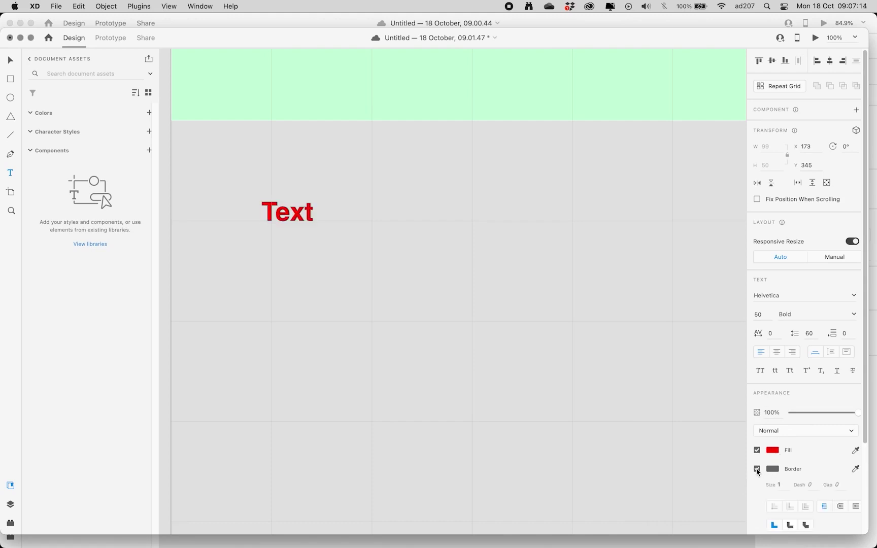
left_click(777, 483)
type("6")
key("Return")
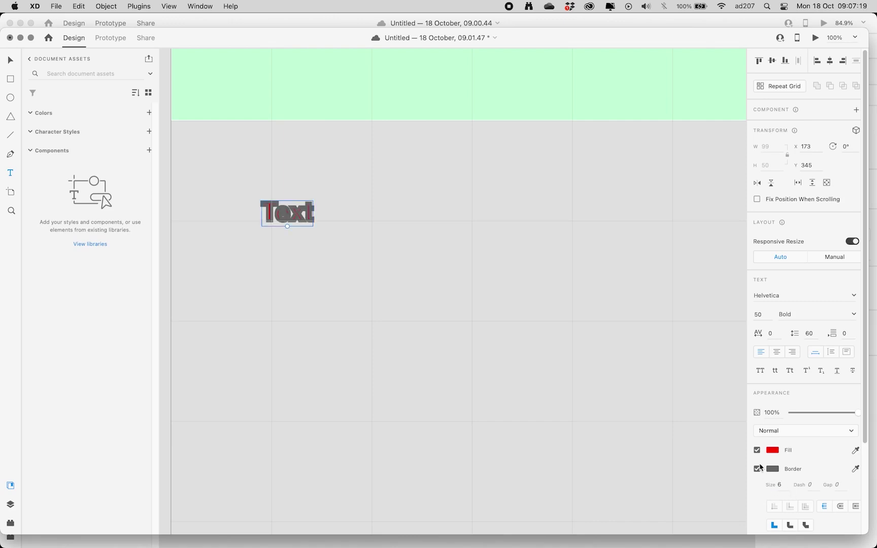
left_click(757, 468)
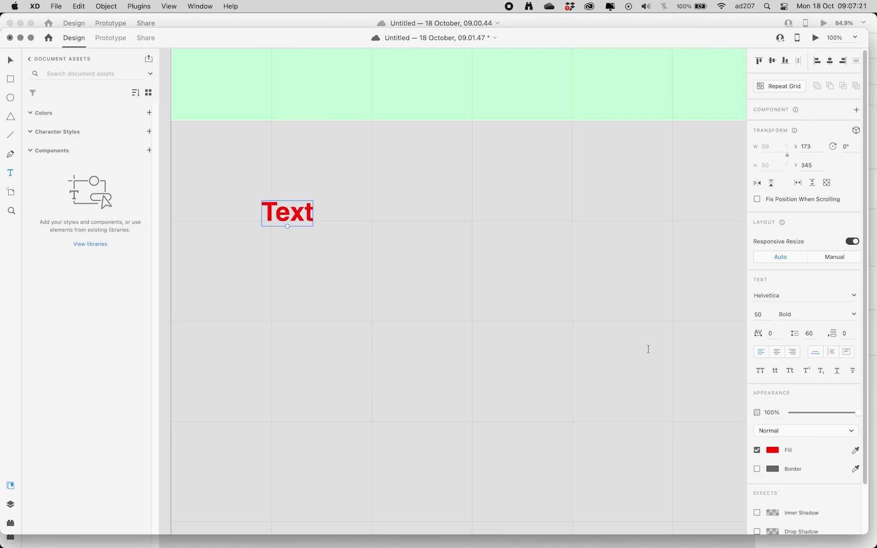
Move the red "Text" heading to about X 230, Y 334 with the Select tool.
left_click(10, 59)
left_click(294, 216)
left_click_drag(294, 215, 362, 223)
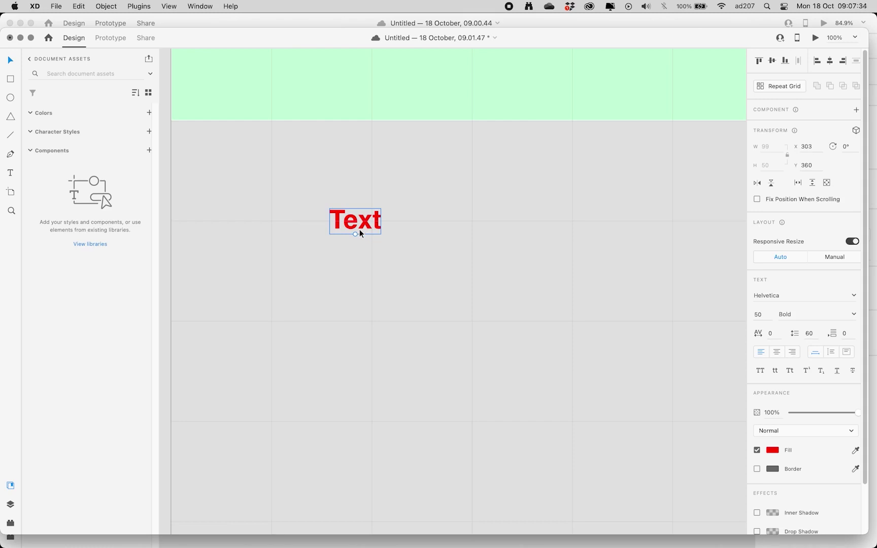
left_click_drag(359, 230, 323, 216)
key("super+minus")
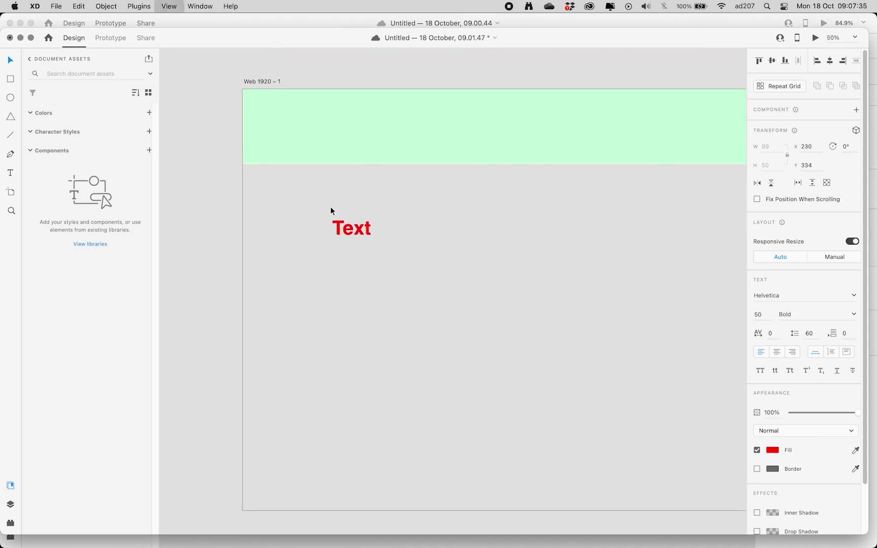
key("super+apostrophe")
scroll(331, 206, "right", 5)
scroll(331, 206, "left", 4)
scroll(331, 206, "down", 3)
double_click(276, 193)
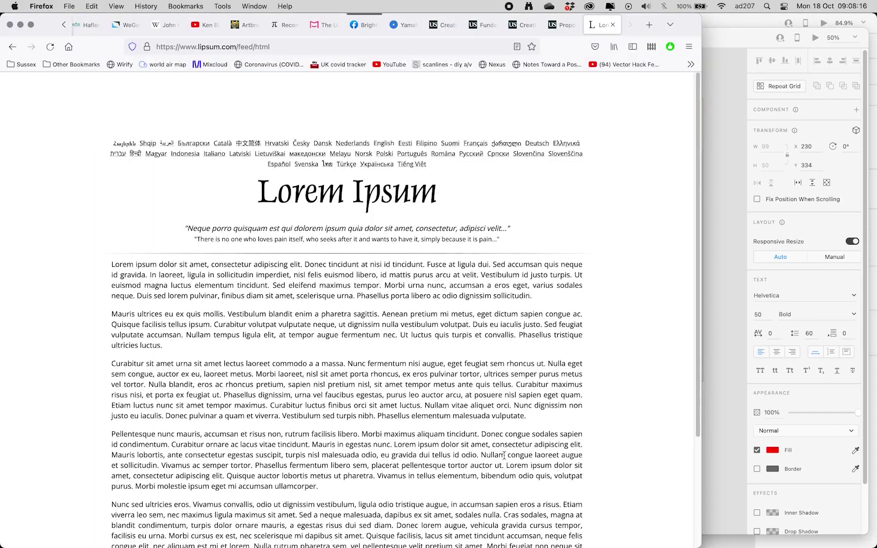
In Firefox, return to the lipsum.com home page and generate 5 paragraphs of Lorem Ipsum.
key("super+Left")
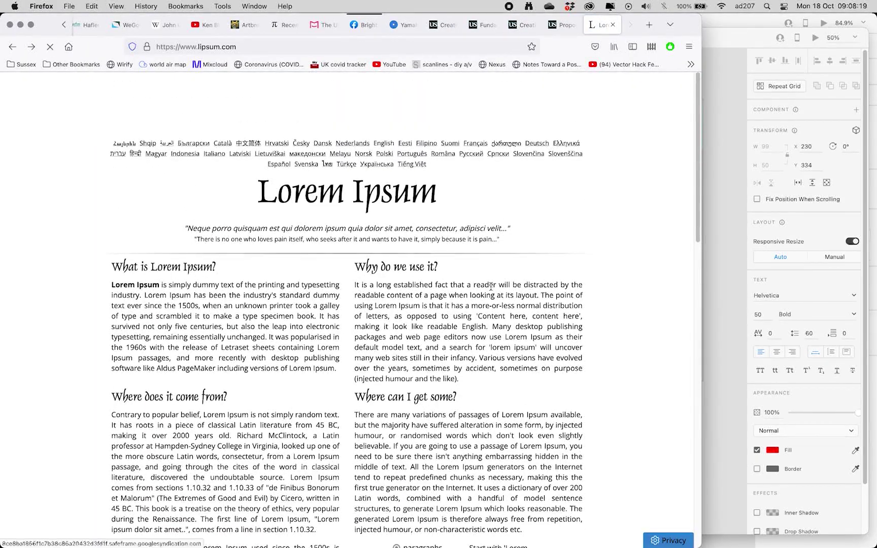
scroll(491, 285, "down", 10)
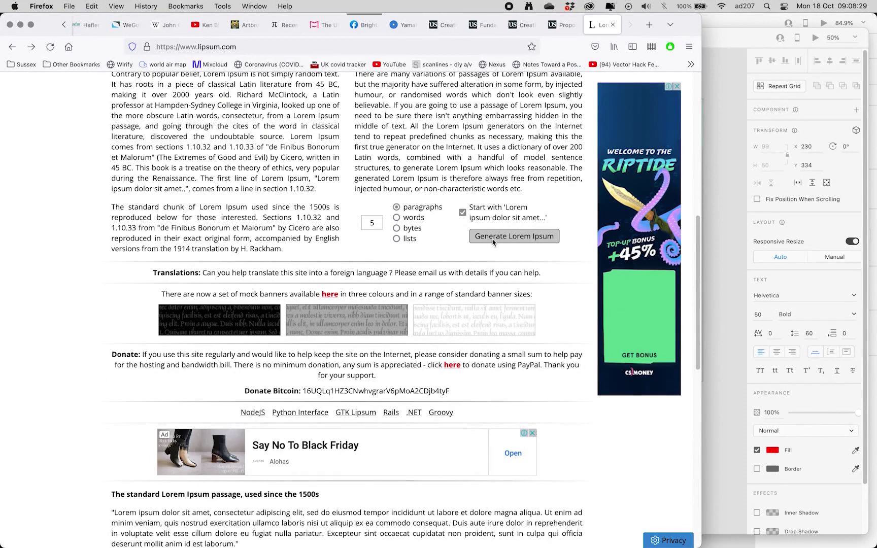
left_click(492, 237)
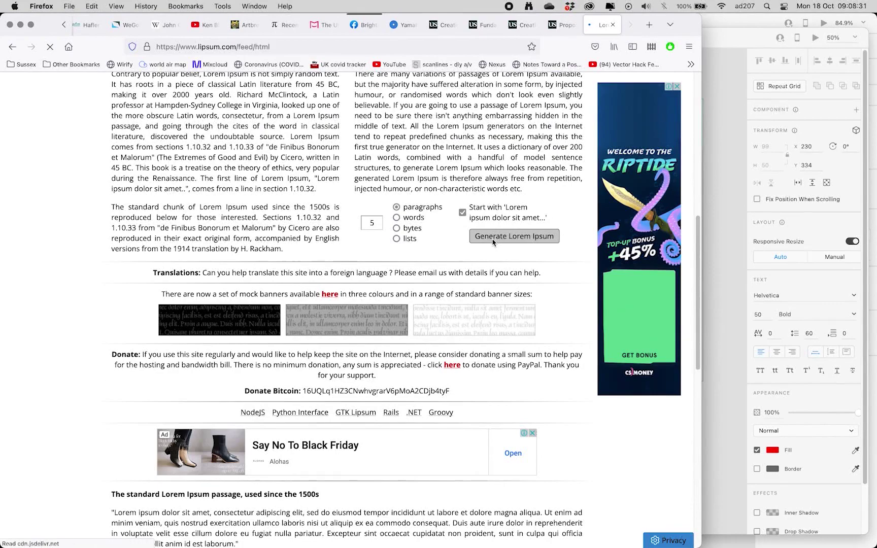
scroll(432, 239, "down", 3)
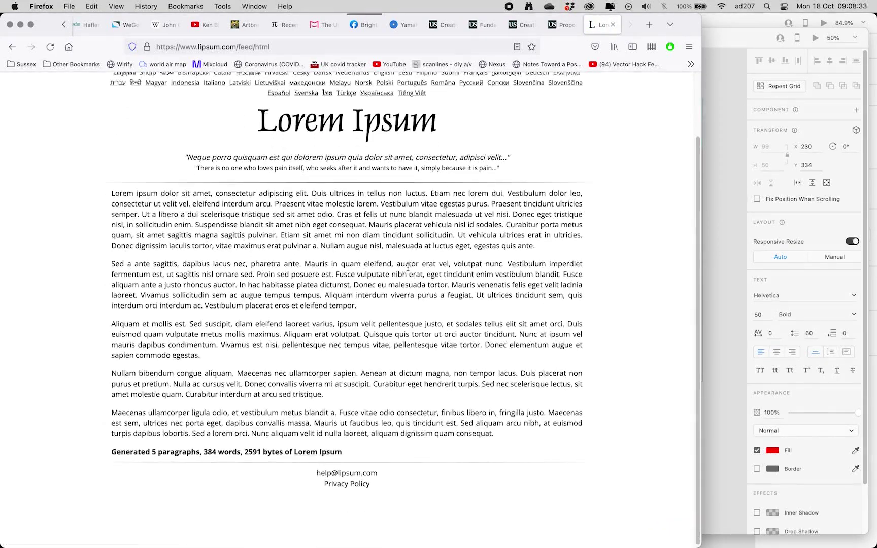
Copy the fourth generated paragraph and paste it into a new area text about 444 wide at X 384, Y 384 on the Adobe XD artboard.
triple_click(112, 378)
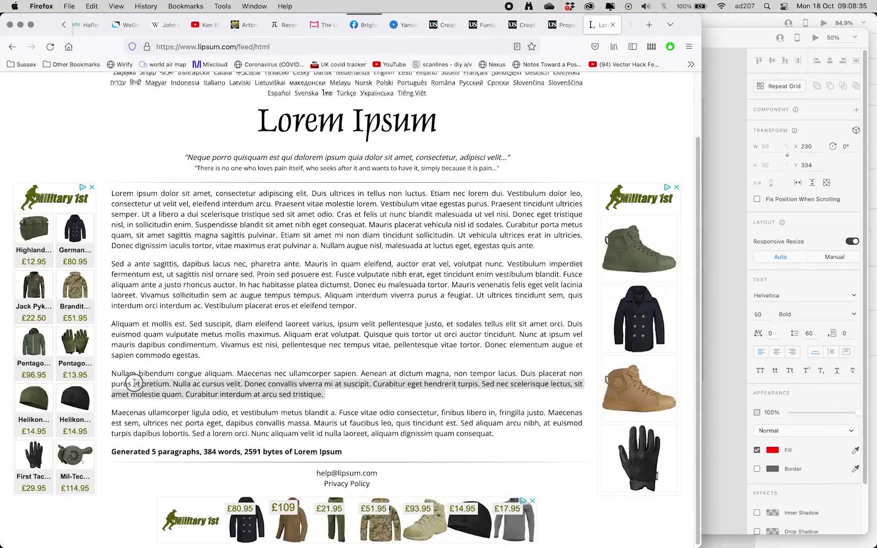
key("super+c")
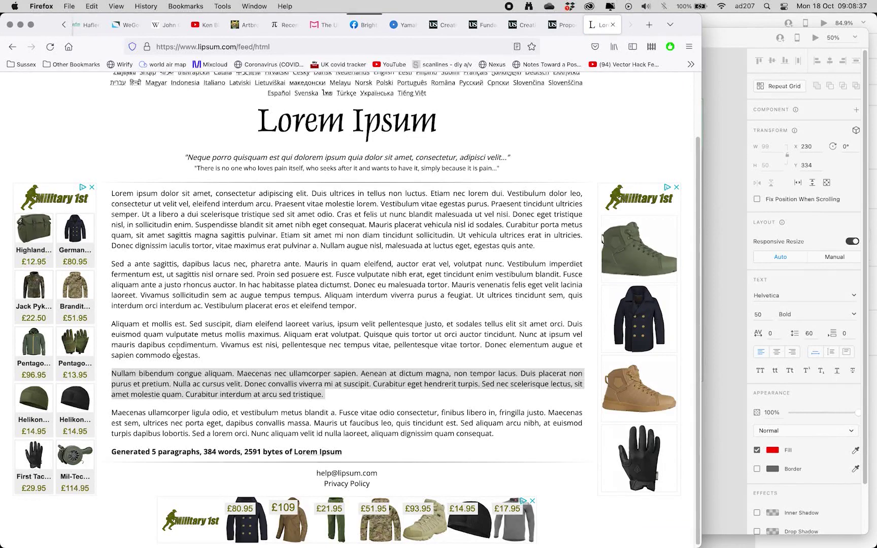
left_click(722, 240)
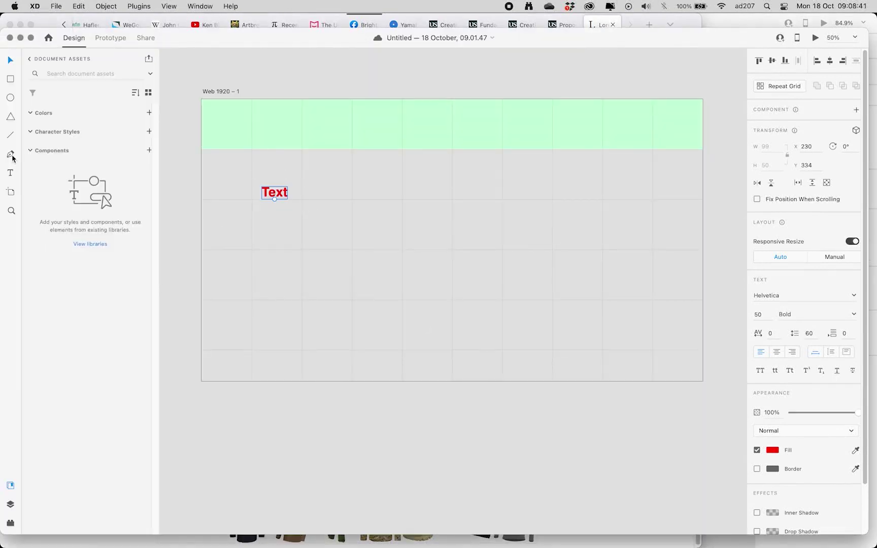
left_click(13, 173)
left_click_drag(302, 199, 417, 324)
key("super+v")
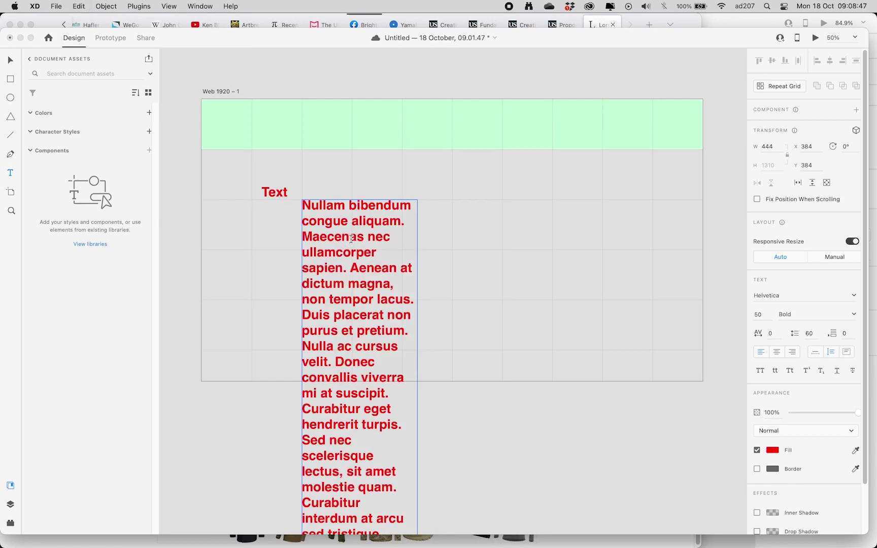
Set the pasted paragraph's font size to 12 and stretch its text box downward to a height of about 556.
left_click(764, 315)
key("Return")
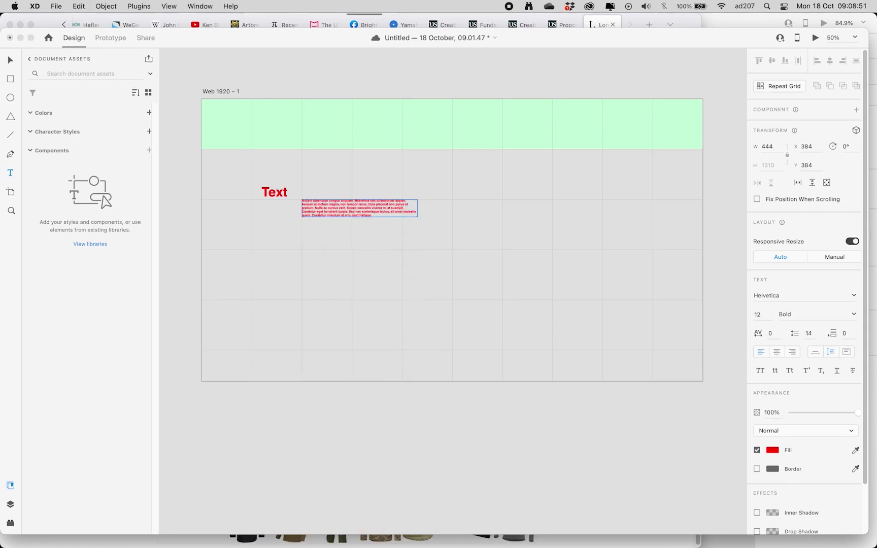
left_click(10, 61)
left_click_drag(359, 217, 373, 344)
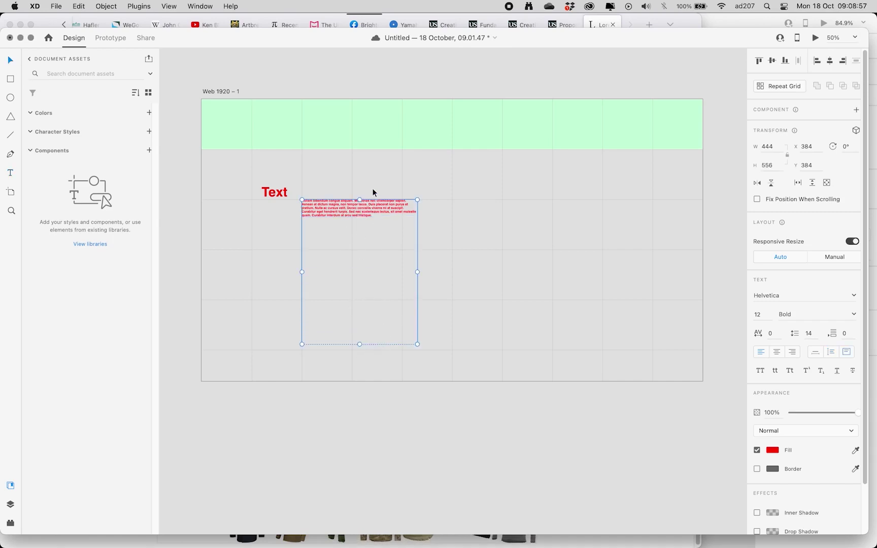
Set the paragraph's font size to 20 and move its text box to X 192, Y 384 on the grid.
left_click(369, 206)
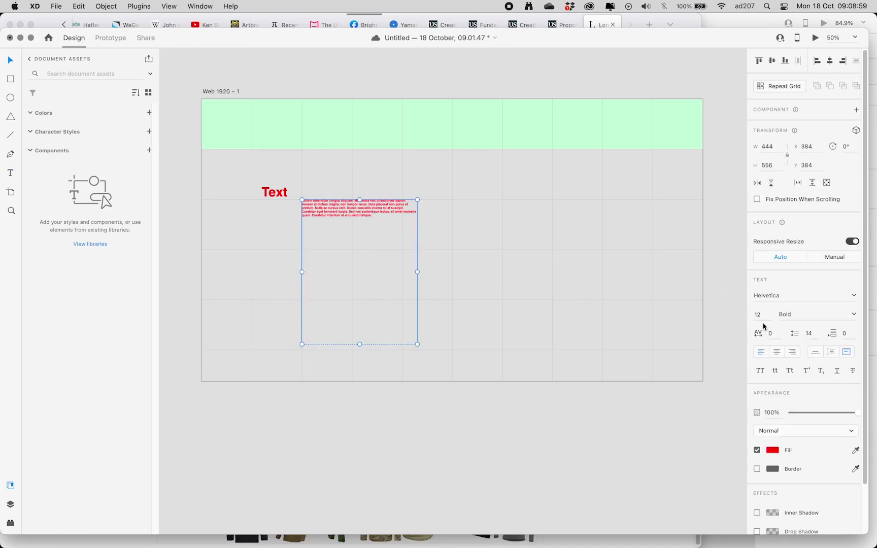
left_click(748, 314)
left_click(753, 314)
key("Return")
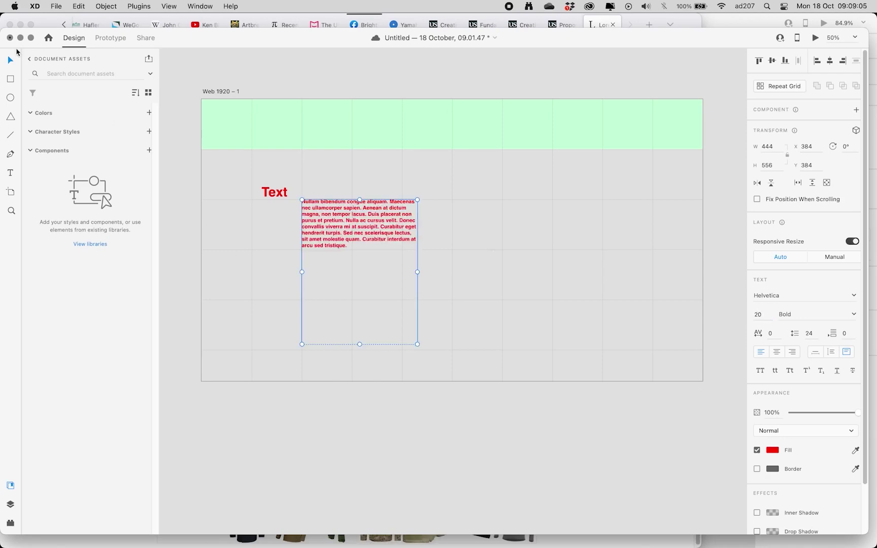
left_click_drag(340, 231, 277, 233)
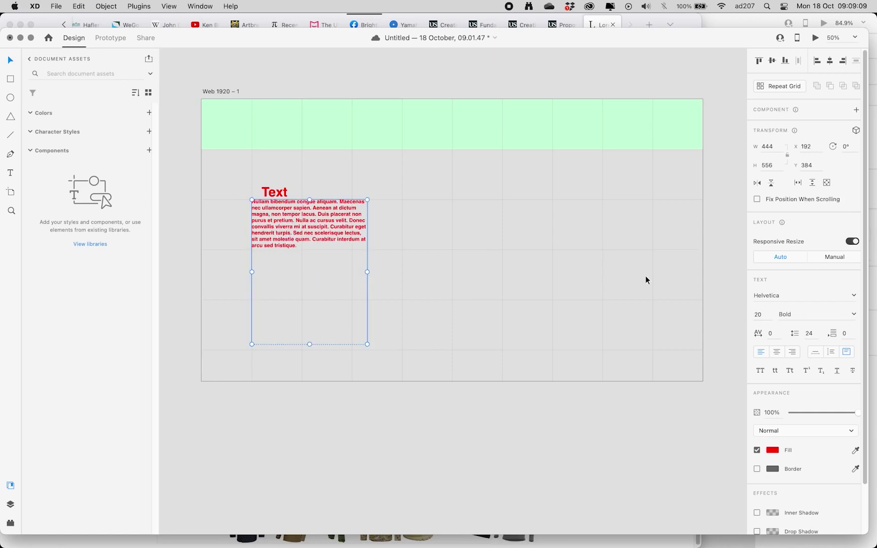
Select the paragraph's text and change its fill colour to black, #000000.
double_click(310, 231)
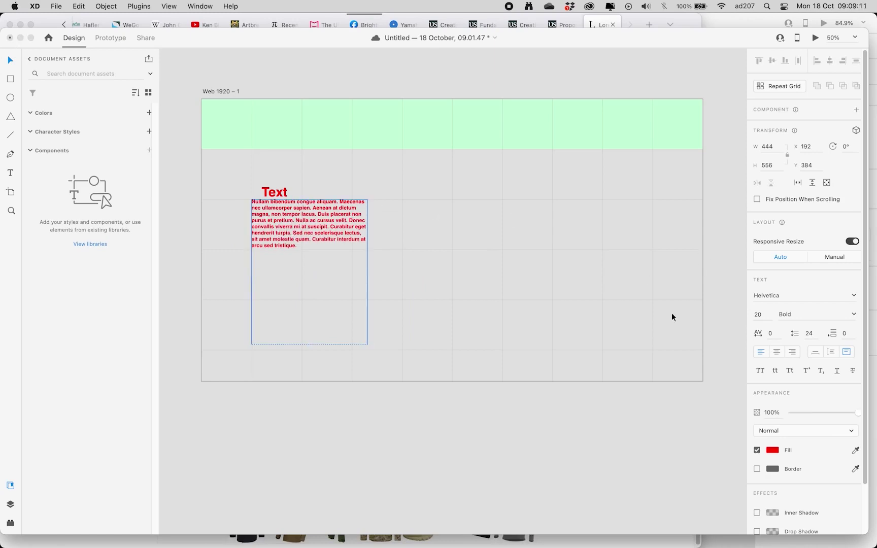
left_click(772, 453)
left_click_drag(689, 446, 648, 475)
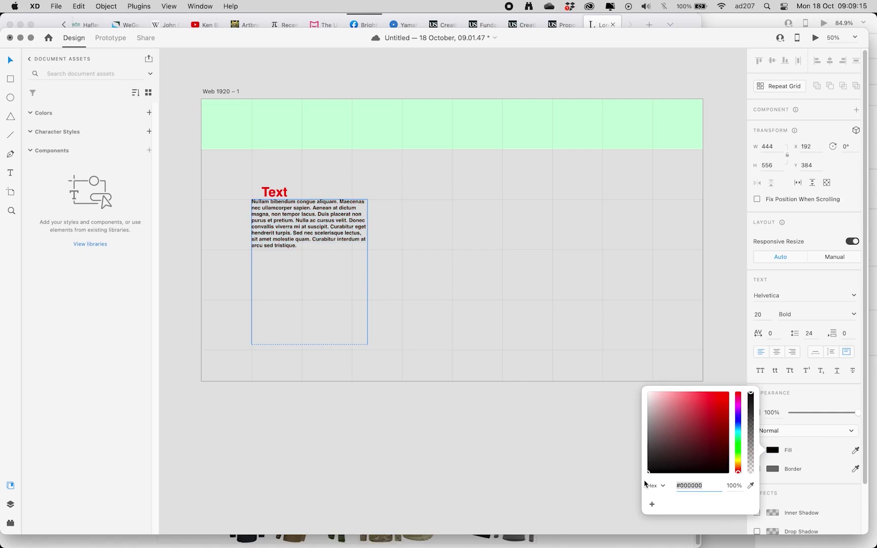
key("Escape")
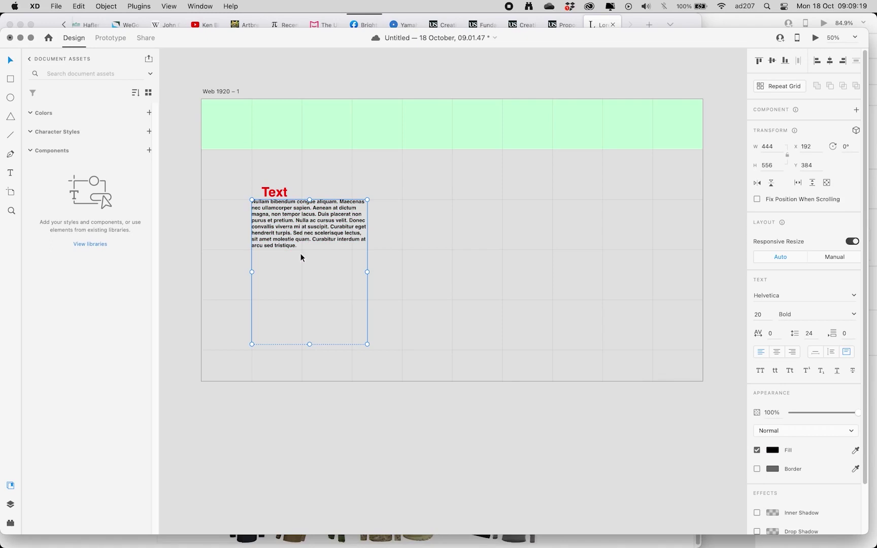
Move the red heading to X 192, Y 315 above the paragraph and change its text to "Title".
left_click_drag(280, 195, 269, 187)
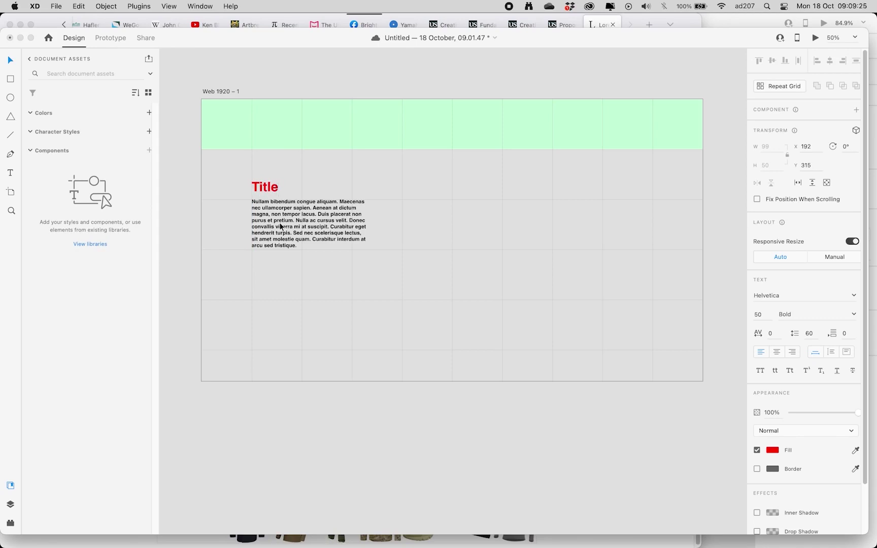
key("Escape")
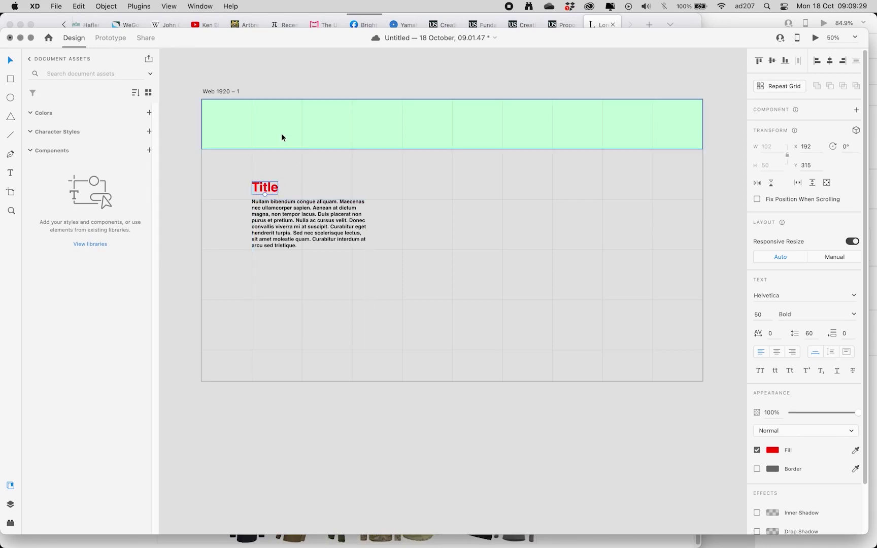
left_click(423, 297)
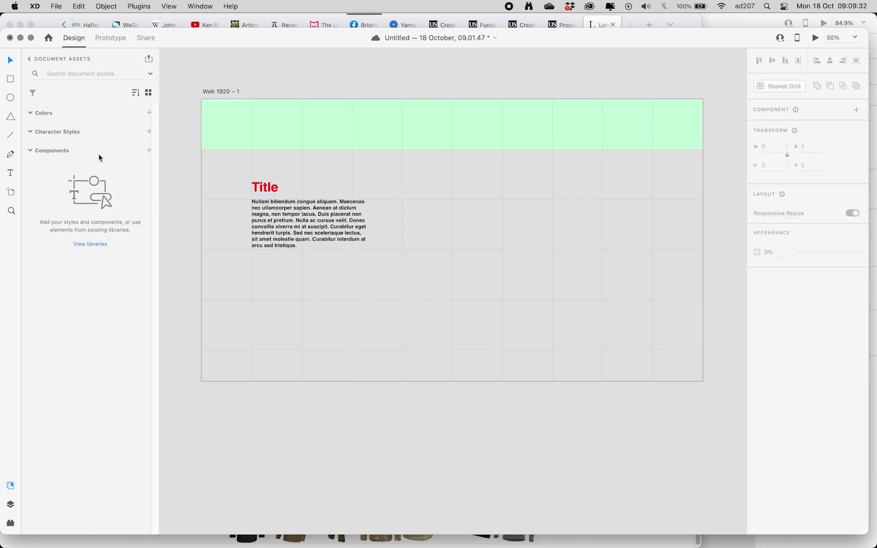
Import the house icon image 25694.png from the Desktop into the artboard.
left_click(56, 6)
left_click(88, 194)
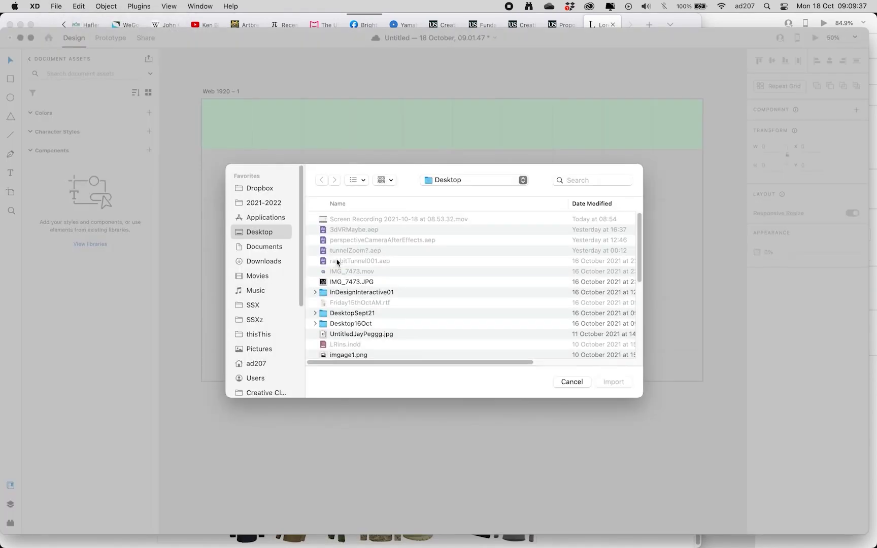
scroll(359, 314, "down", 5)
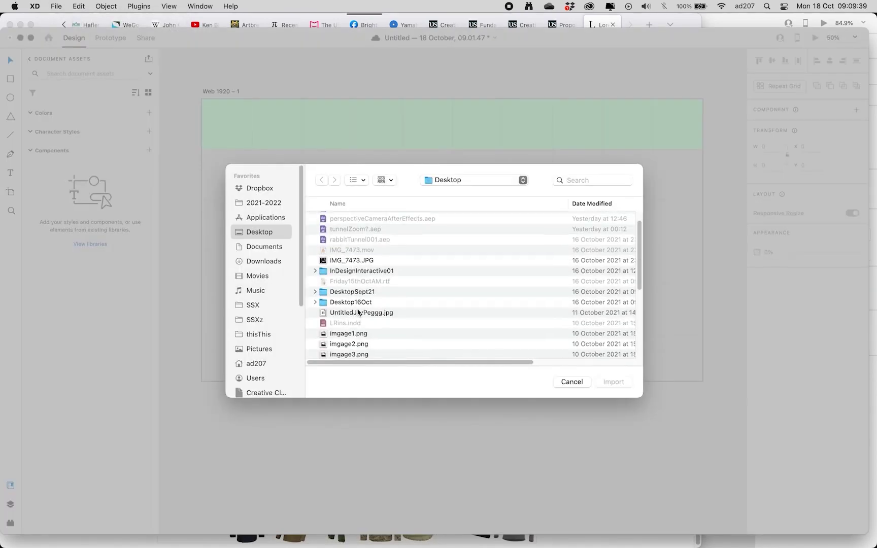
left_click(357, 293)
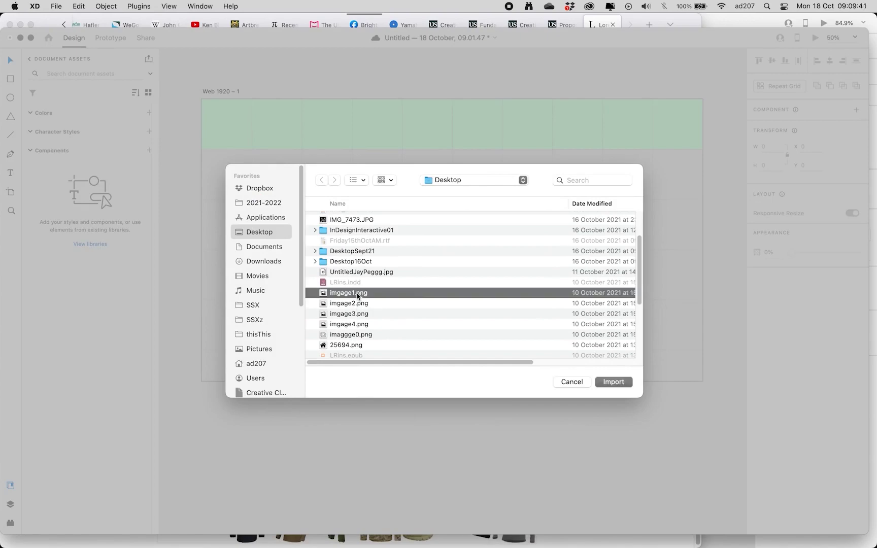
double_click(348, 343)
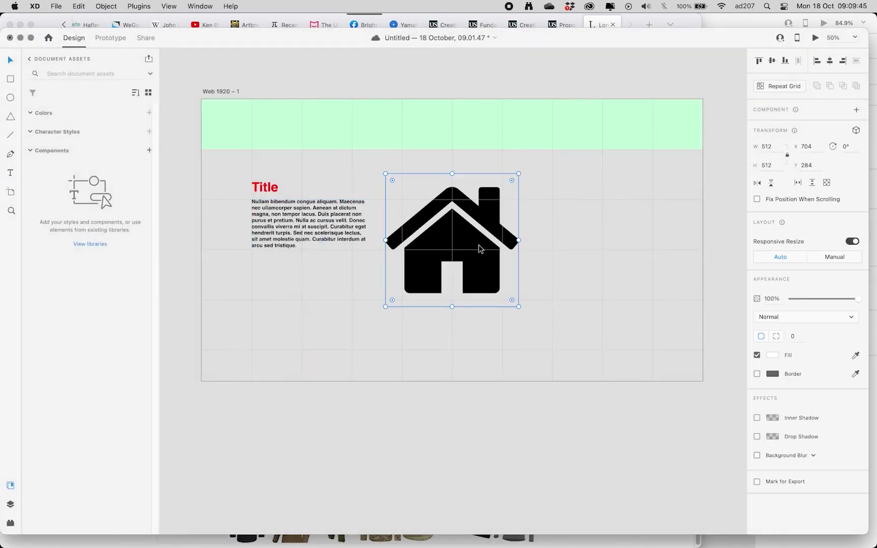
Scale the house icon to 192 x 192 and place it in the green header at X 192, Y 0.
mouse_move(439, 254)
left_mouse_down()
mouse_move(496, 229)
mouse_move(456, 283)
mouse_move(439, 201)
mouse_move(455, 231)
mouse_move(444, 247)
left_mouse_up()
left_click_drag(525, 288, 450, 209)
left_click_drag(417, 181, 299, 147)
left_click(285, 131)
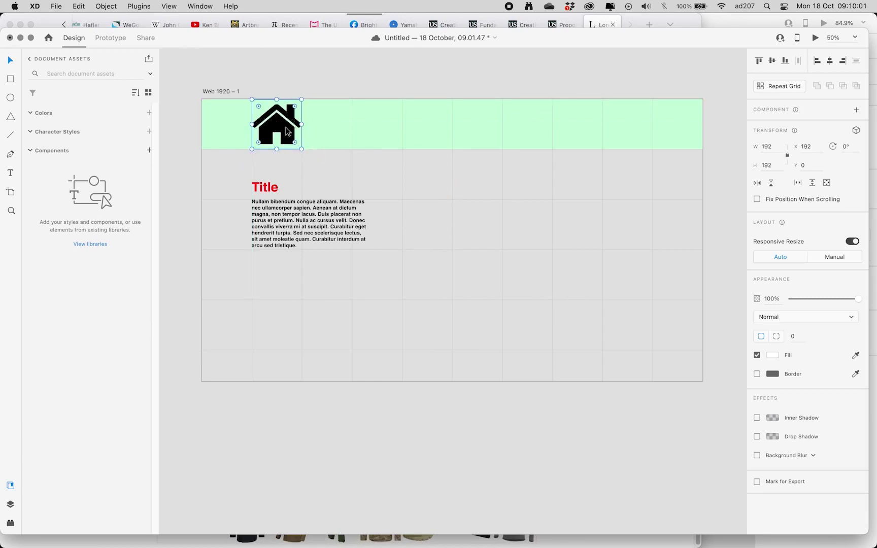
Import imgage1.png from the Desktop, scale it to 192 x 179 and place it beside the house icon at X 384, Y 6.
left_click(320, 126)
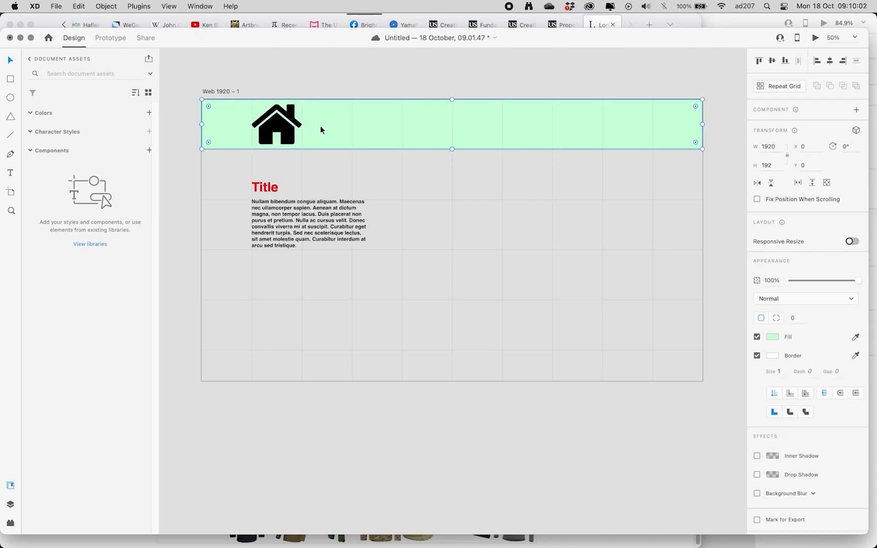
left_click(283, 133)
left_click(55, 7)
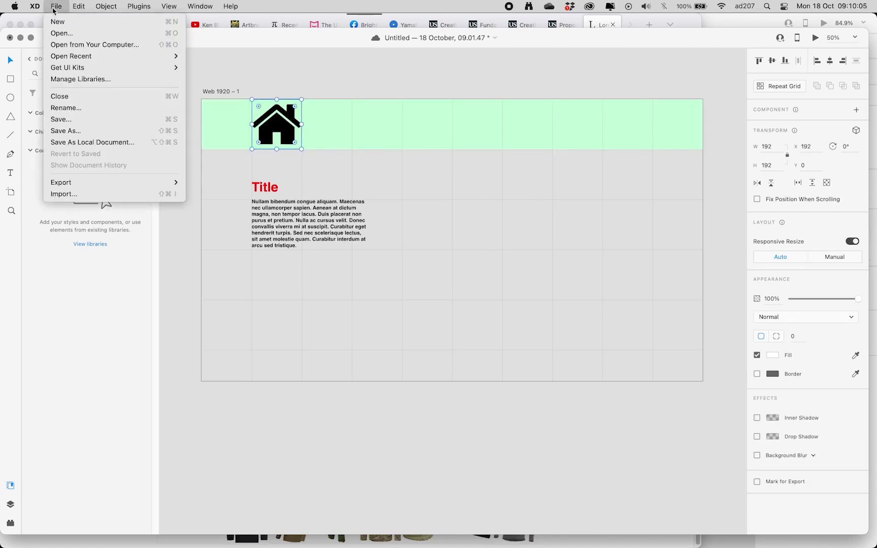
left_click(62, 194)
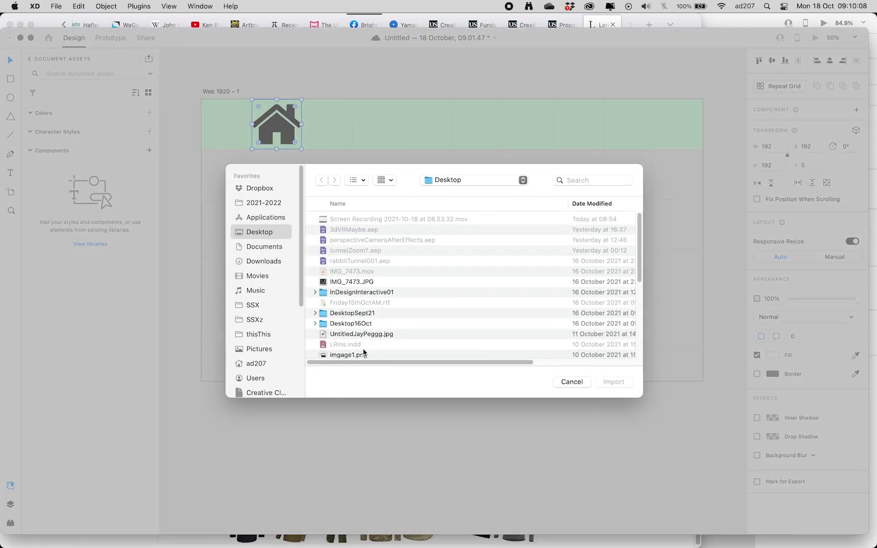
scroll(364, 352, "down", 3)
left_click(362, 328)
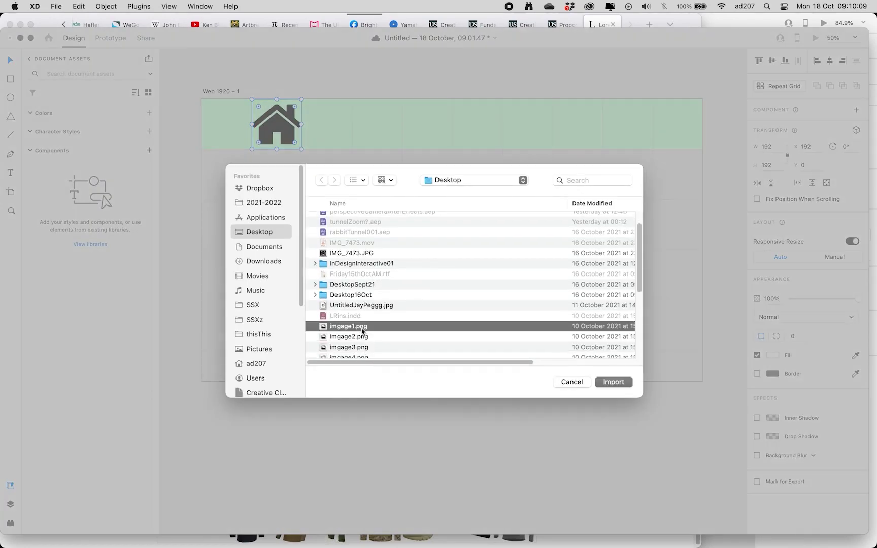
double_click(362, 327)
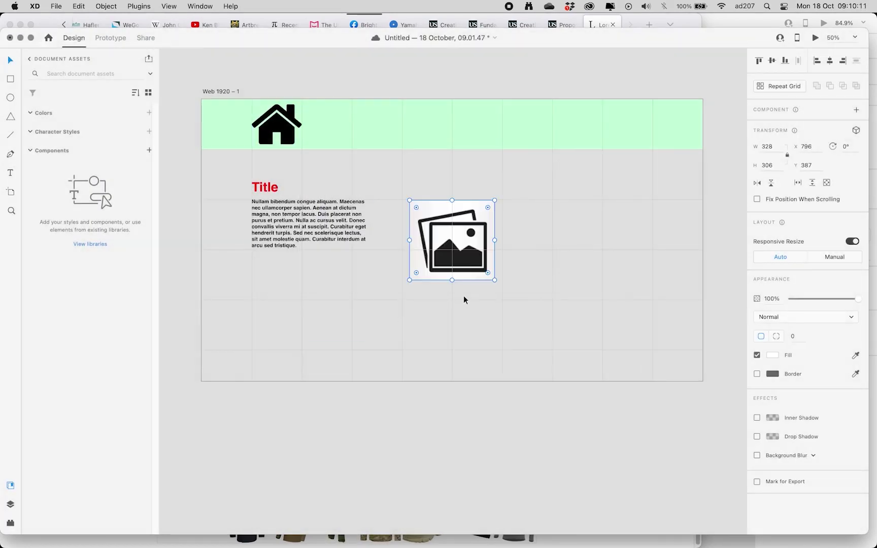
left_click_drag(445, 243, 338, 142)
left_click_drag(387, 178, 331, 141)
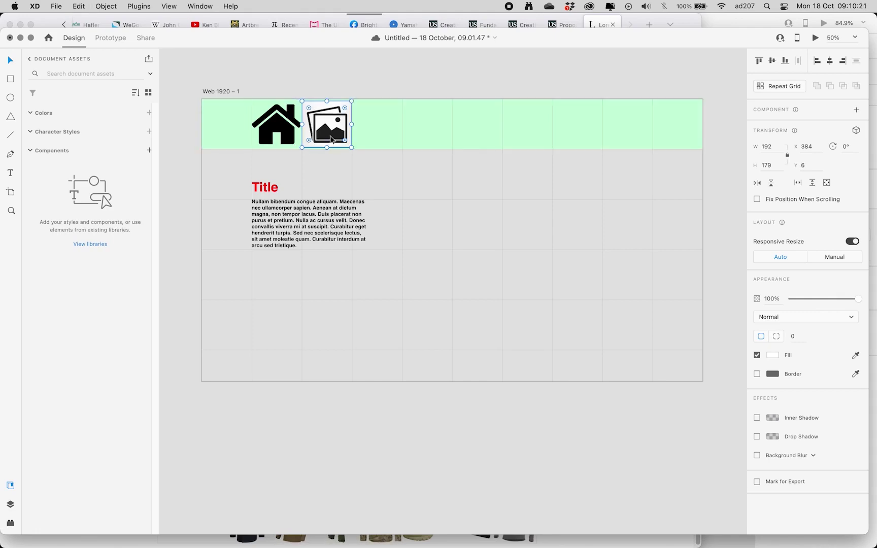
Duplicate the picture icon three times along the header, ending at X 960, Y 0, and nudge the first picture icon up to Y 1.
left_click_drag(327, 136, 428, 133)
left_click_drag(427, 133, 479, 136)
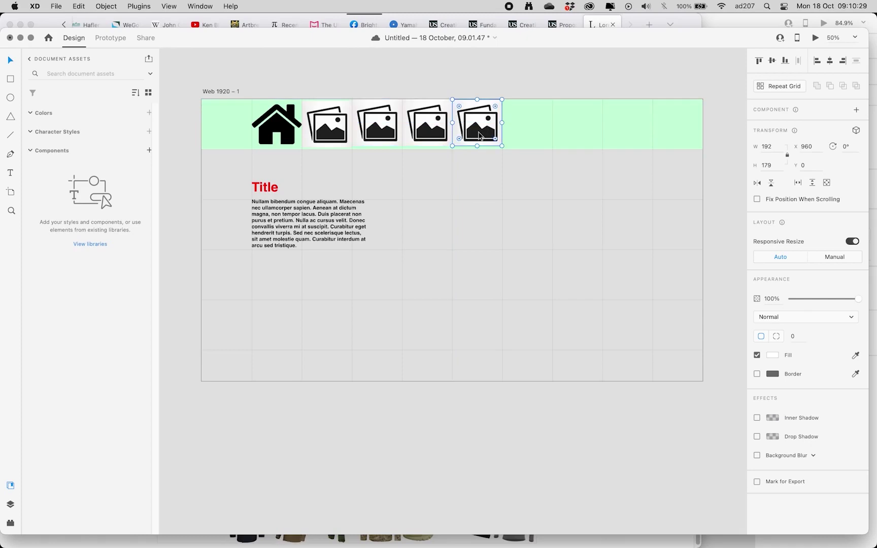
left_click(313, 138)
key("Up")
key("Up")
key("Up")
key("Up")
key("Up")
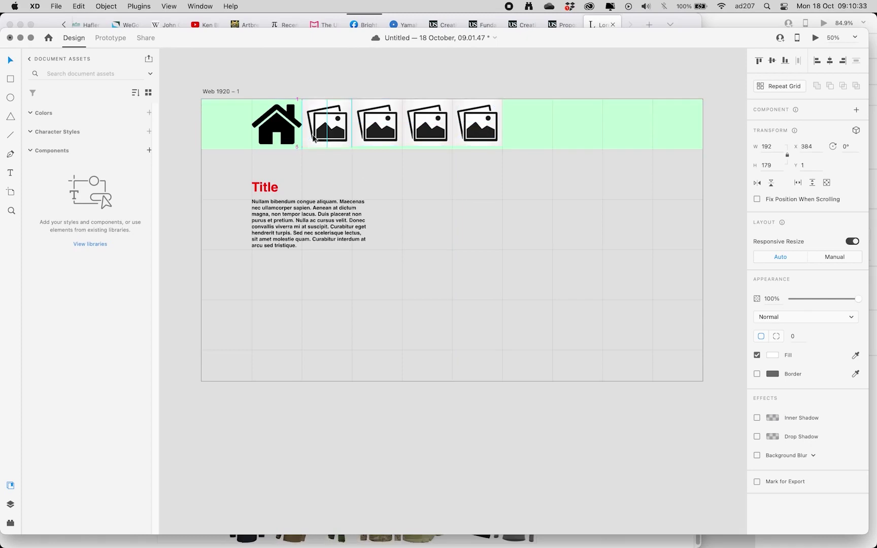
left_click(432, 186)
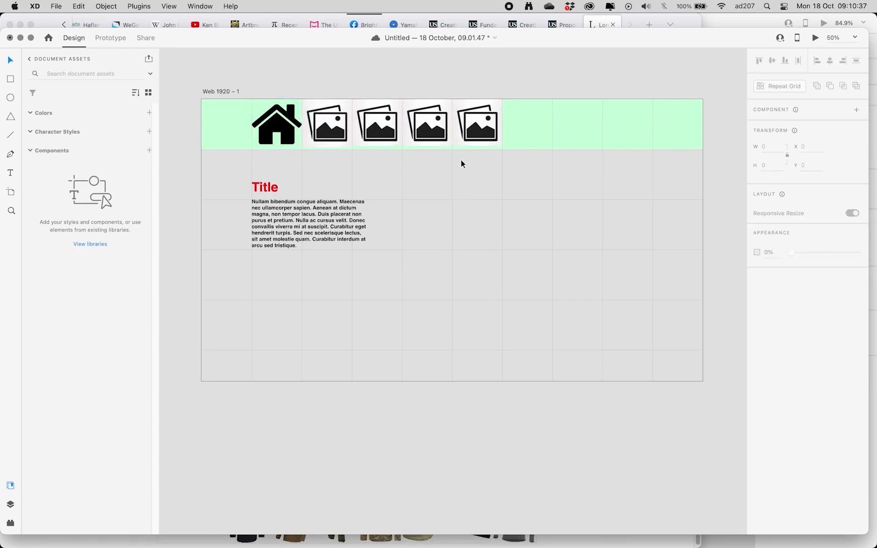
Duplicate the last header picture icon onto the page body, scaled to about 613 x 572 at X 768, Y 388.
left_click(273, 140)
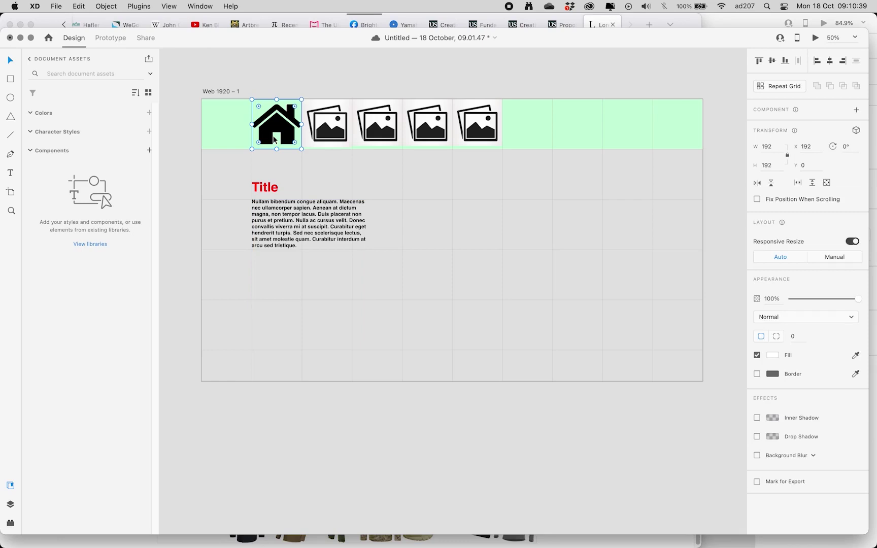
left_click(404, 205)
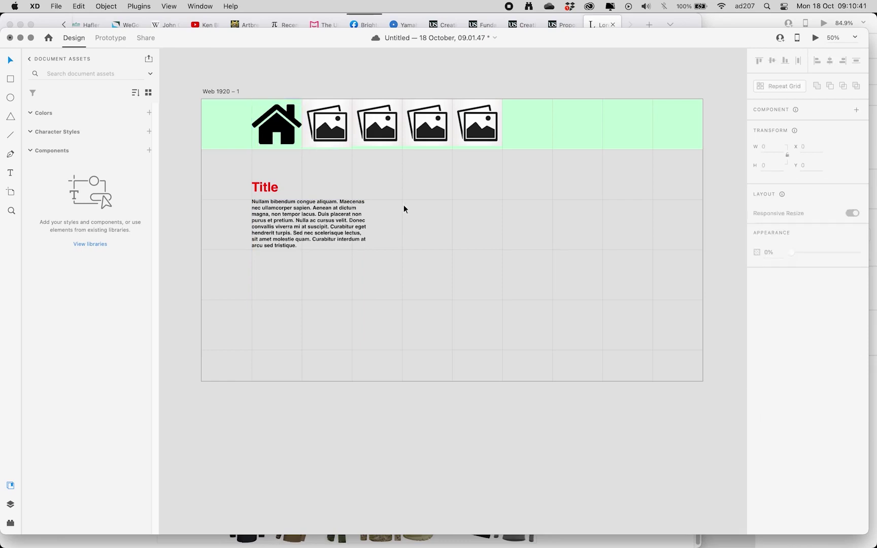
left_click(476, 126)
key("alt")
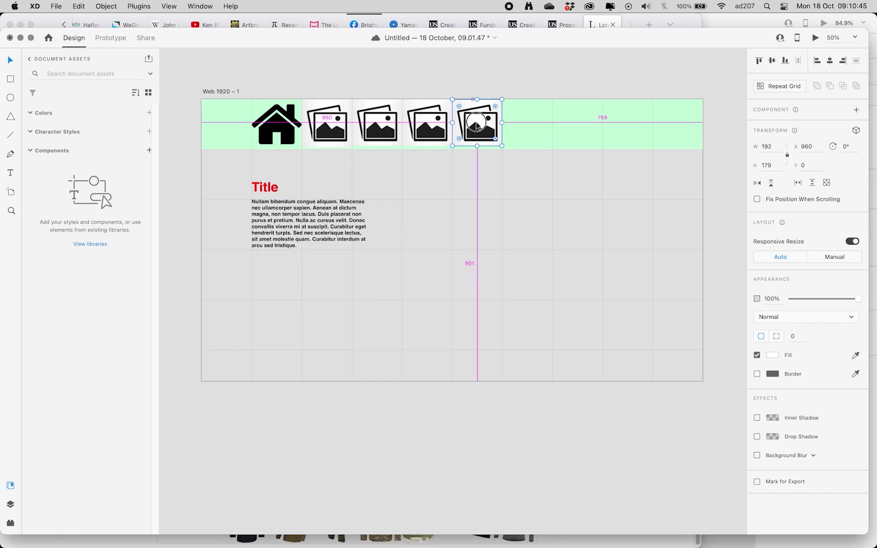
left_click_drag(476, 124, 577, 349)
left_click_drag(472, 298, 474, 299)
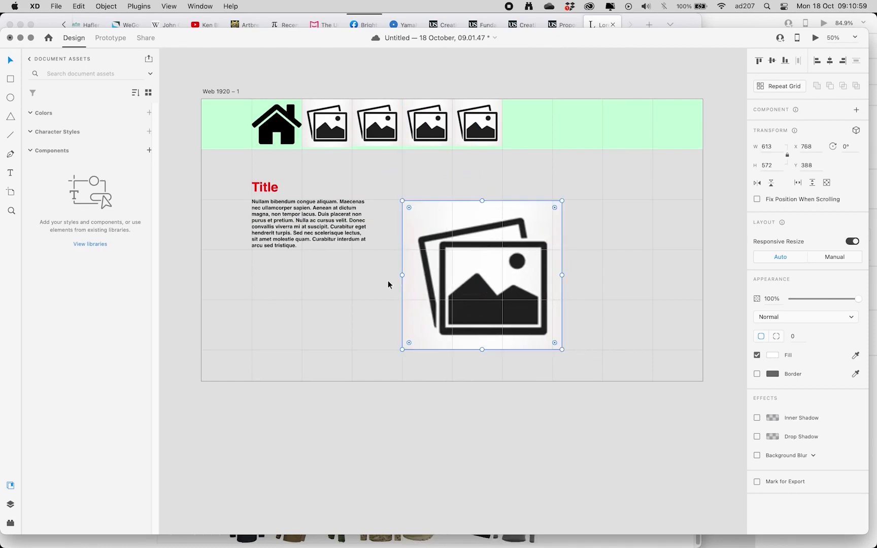
Right-align the paragraph's text and move its text box beside the large picture at X 303, Y 384.
left_click_drag(340, 236, 371, 242)
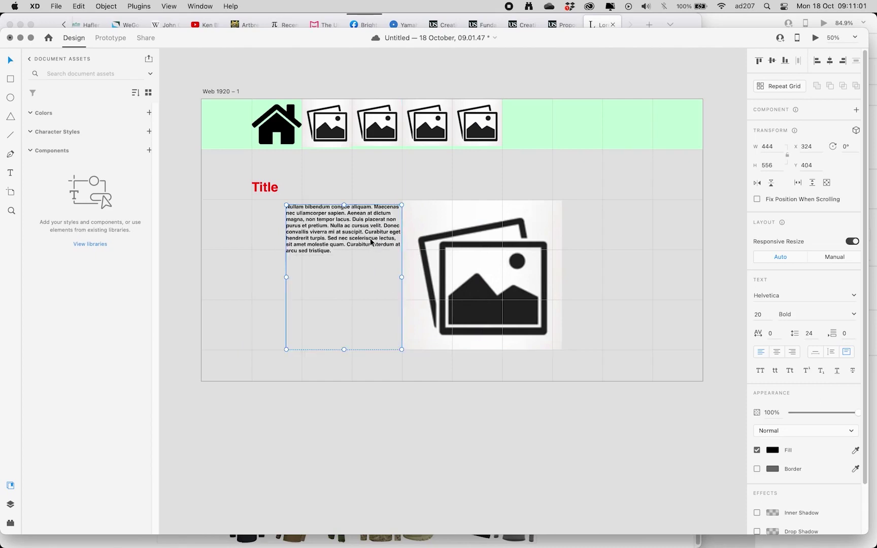
double_click(370, 205)
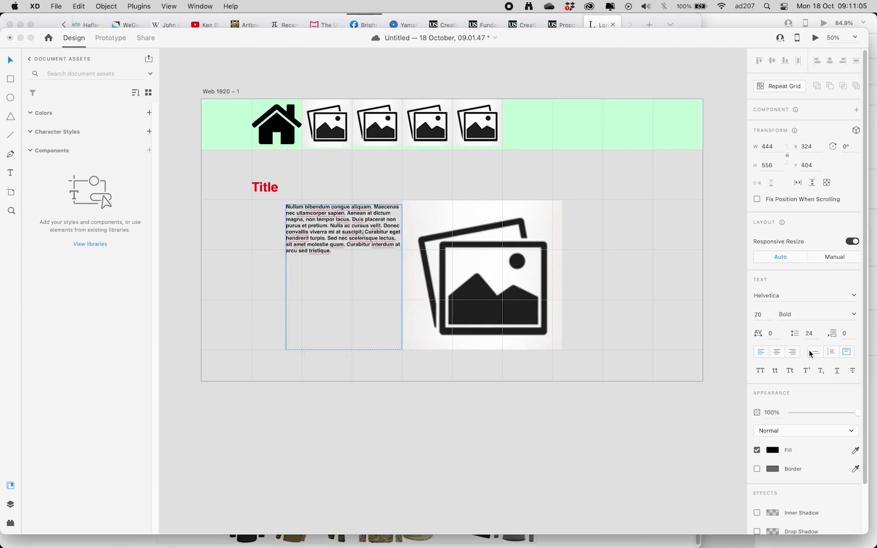
left_click(792, 352)
left_click(361, 231)
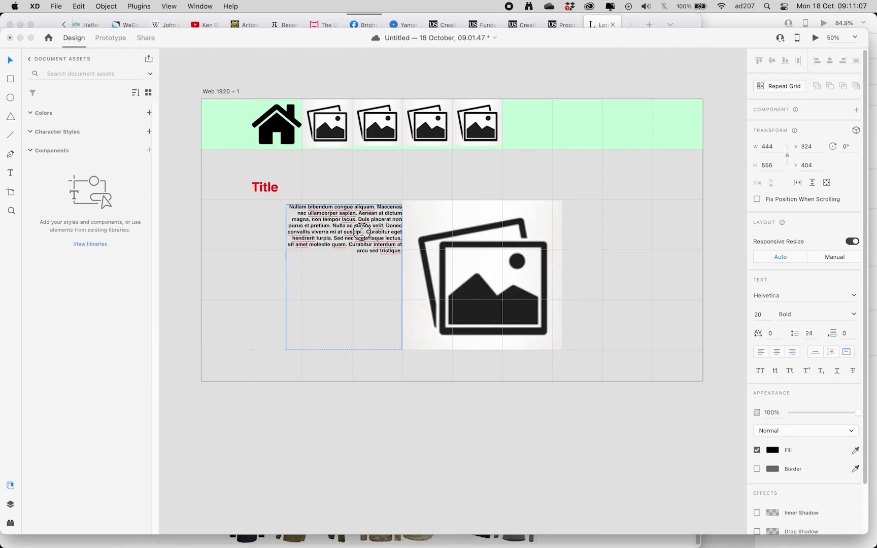
left_click(11, 60)
left_click_drag(335, 228, 329, 227)
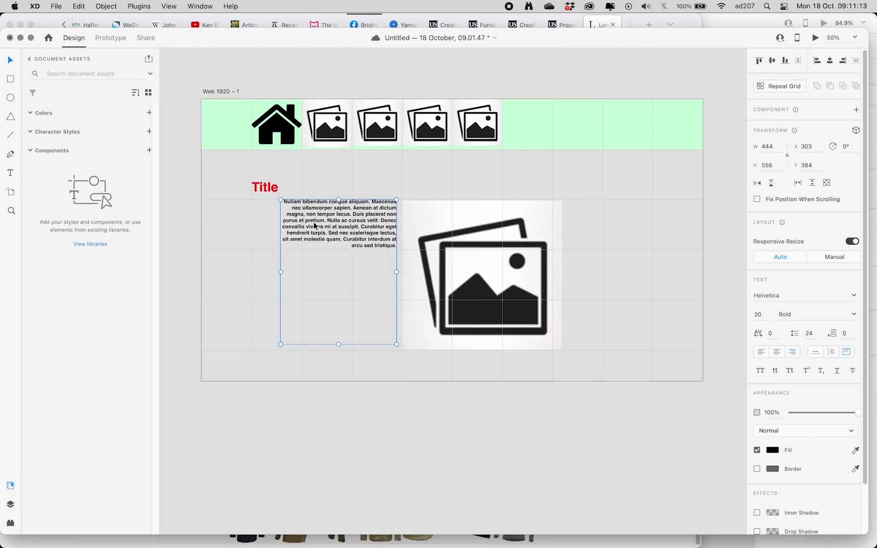
Move the Title heading to X 303, Y 314 so it lines up with the paragraph's text box.
mouse_move(274, 191)
left_mouse_down()
mouse_move(409, 198)
mouse_move(413, 190)
mouse_move(288, 188)
left_mouse_up()
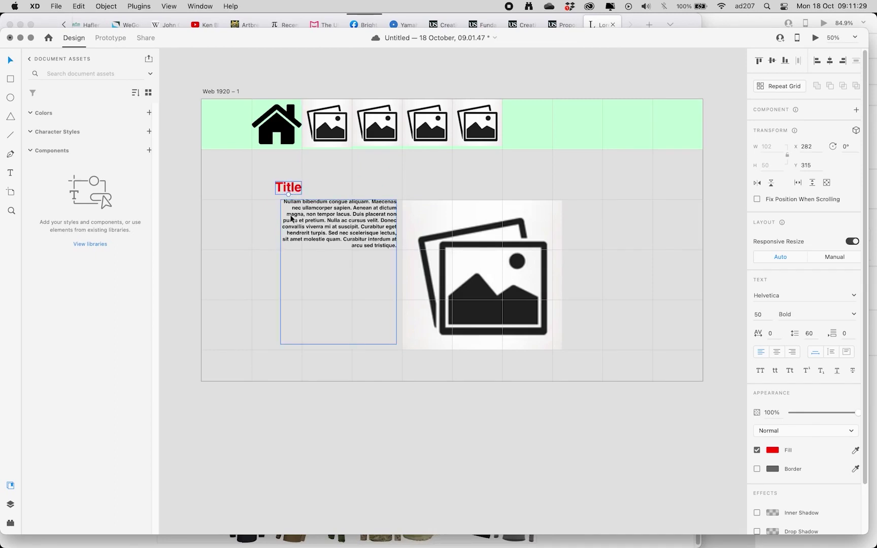
left_click_drag(285, 190, 292, 191)
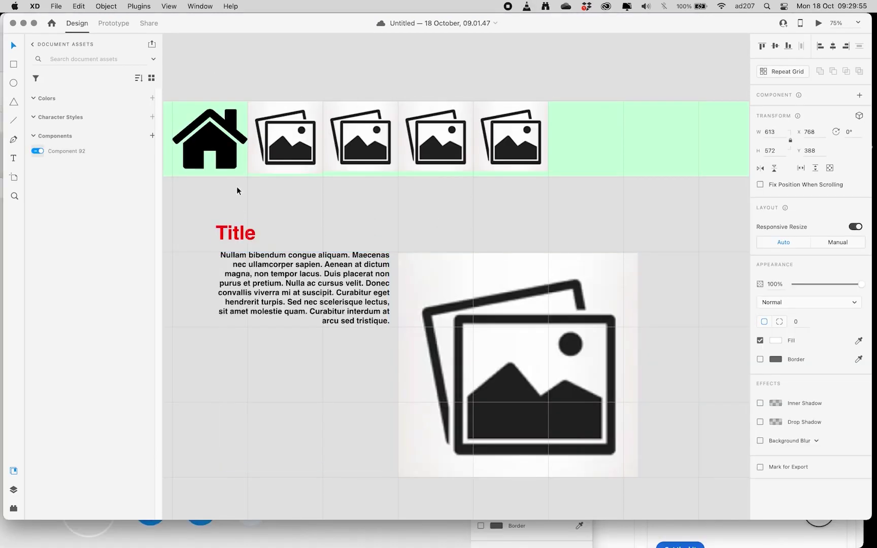
Move the house icon out of the header to overlap the large picture's edge at about X 628, Y 697.
left_click(221, 149)
left_click_drag(220, 147, 428, 403)
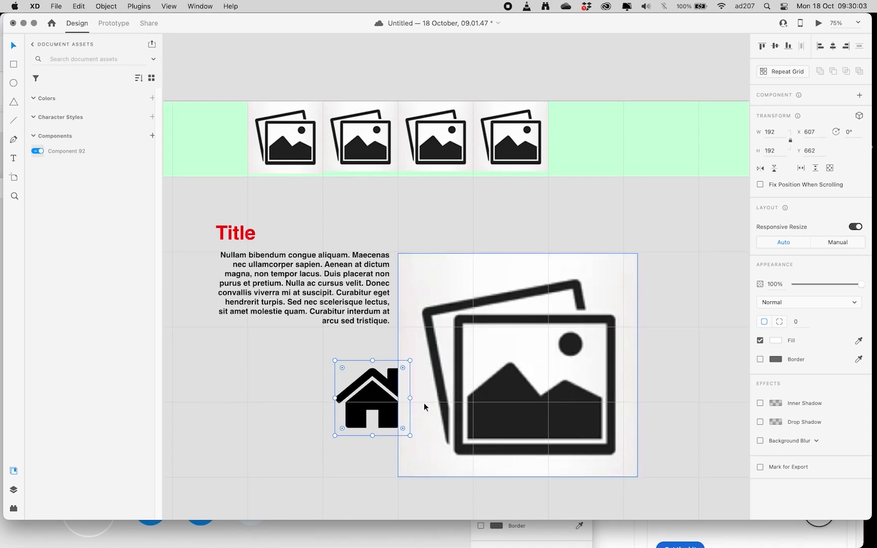
mouse_move(366, 402)
left_mouse_down()
mouse_move(427, 399)
mouse_move(353, 414)
mouse_move(372, 416)
left_mouse_up()
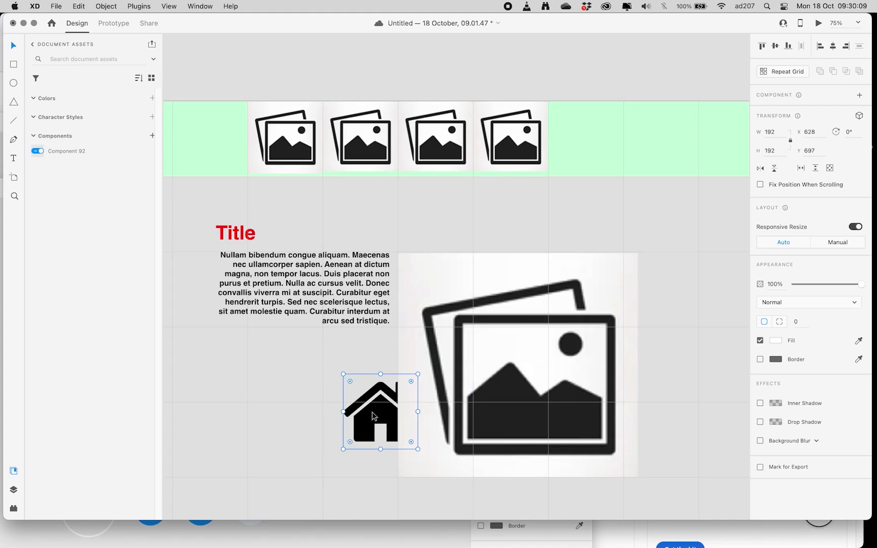
Bring the house icon to the front of the stacking order and shift it to about X 633, Y 689.
right_click(373, 416)
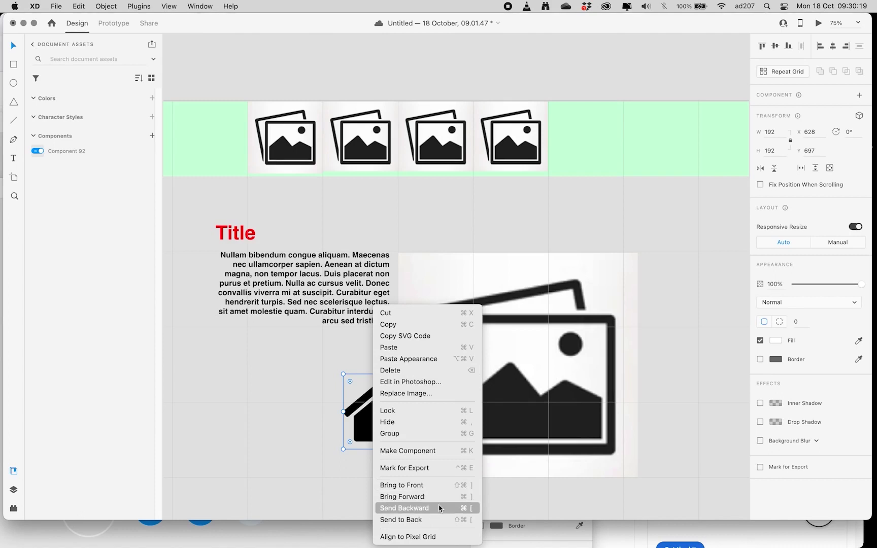
left_click(435, 486)
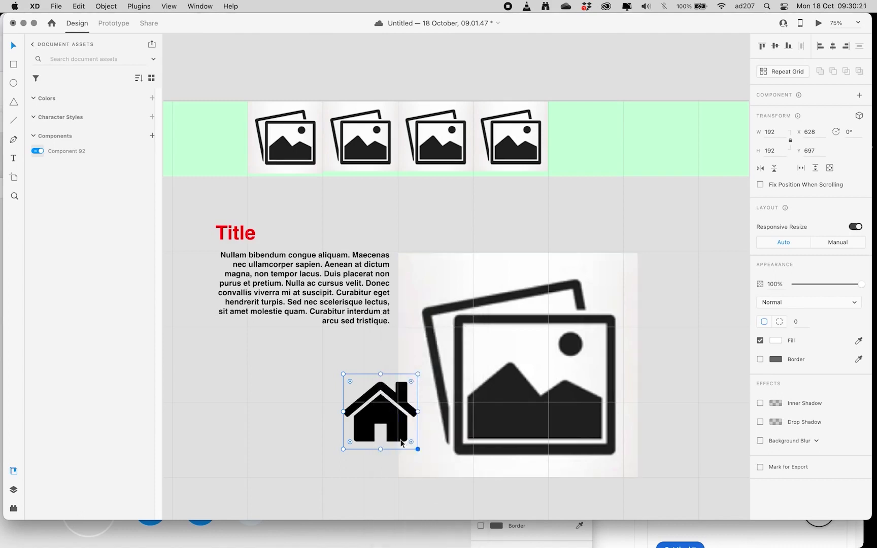
left_click_drag(366, 415, 369, 412)
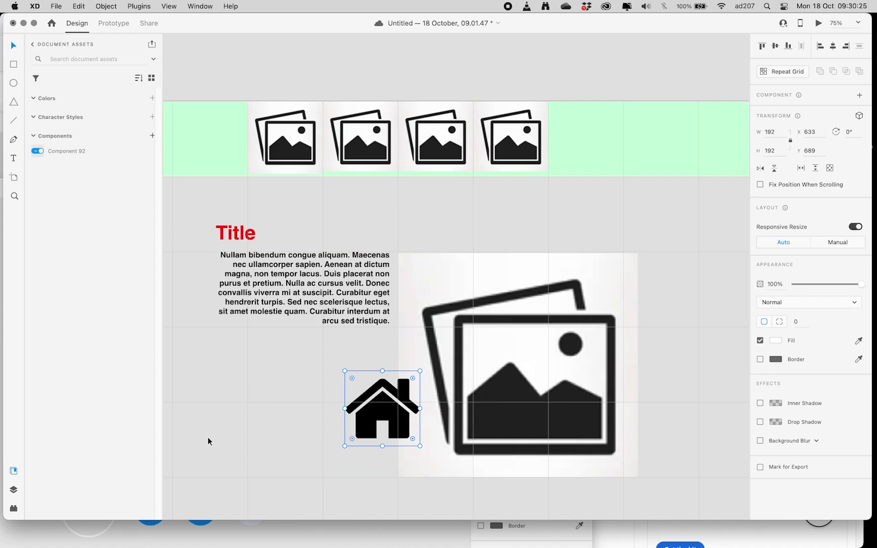
Show the artboard's layers and examine where the house icon's layer sits in the stacking order.
left_click(15, 491)
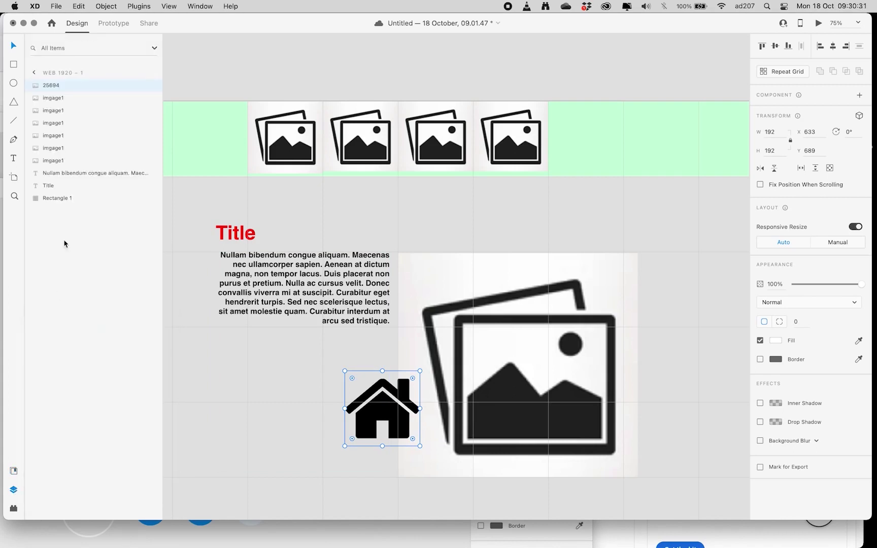
left_click_drag(37, 88, 80, 89)
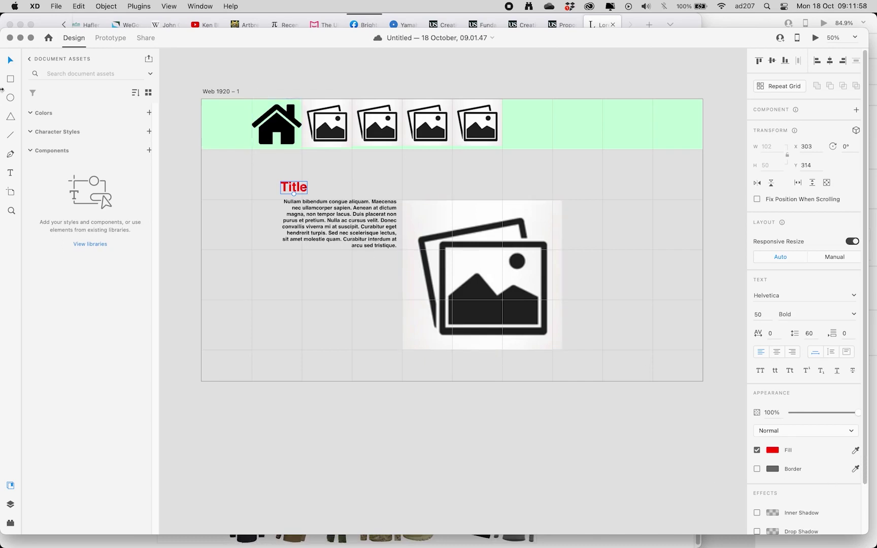
Duplicate the Web 1920 – 1 artboard with all its contents to make a second page.
left_click(216, 92)
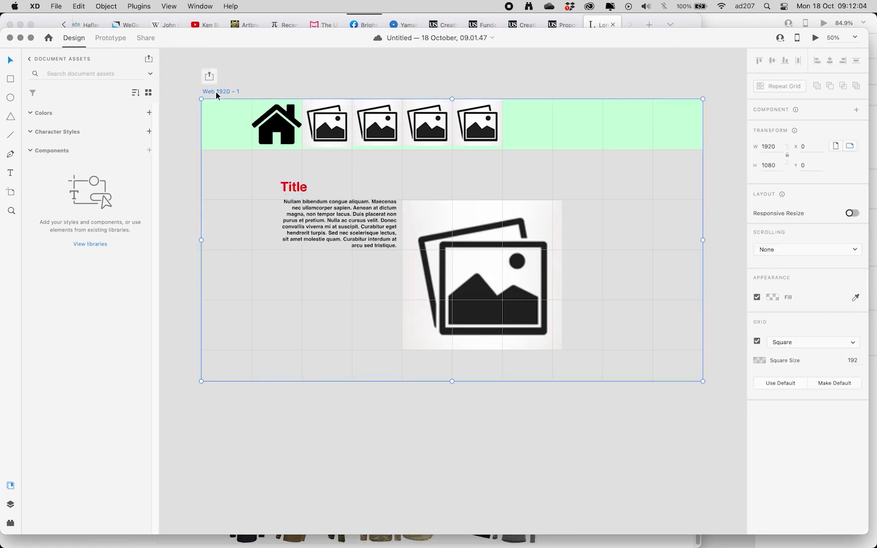
key("super+d")
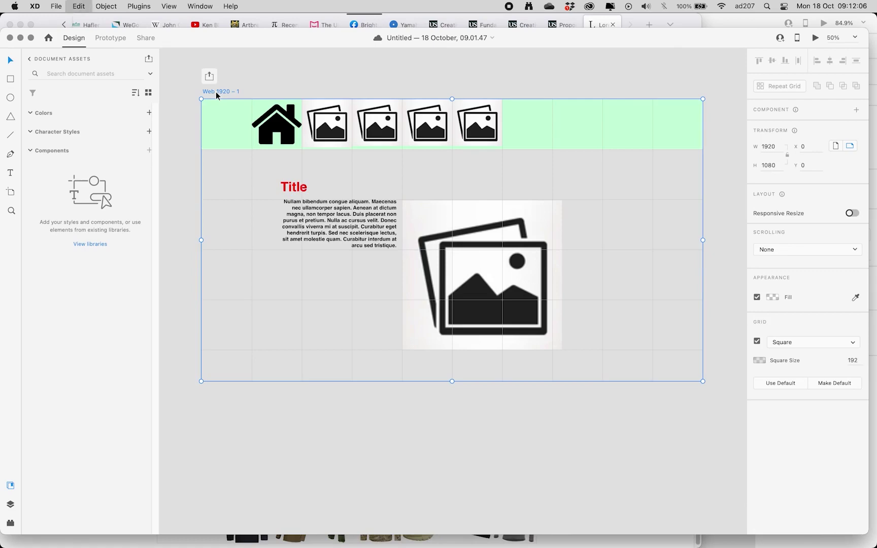
key("super+minus")
key("super+minus")
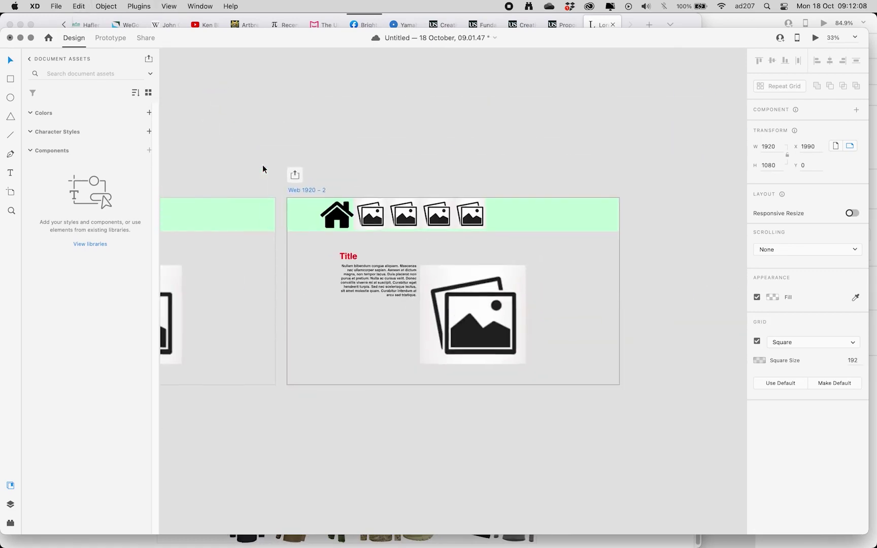
scroll(276, 224, "left", 5)
scroll(276, 224, "down", 2)
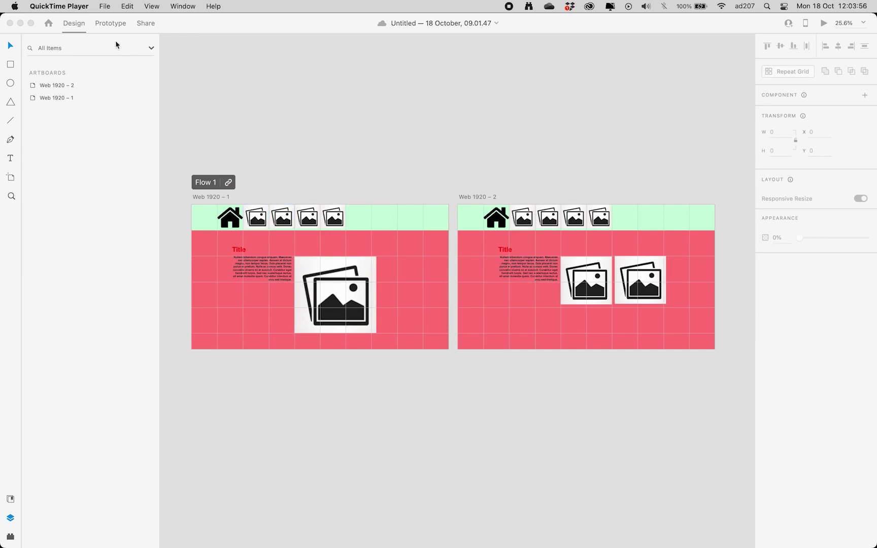
Switch to Prototype mode and turn the Web 1920 – 1 artboard's home-screen marker off and back on as Flow 1.
left_click(108, 24)
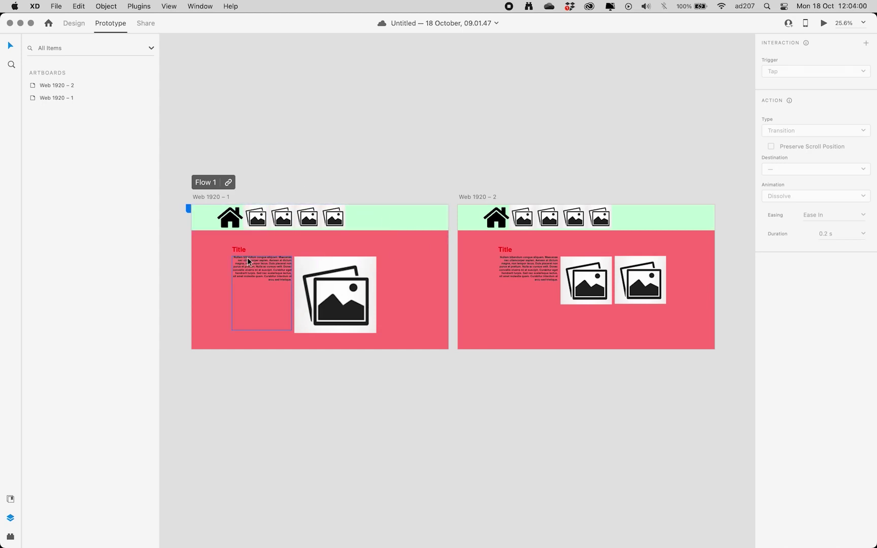
left_click(188, 208)
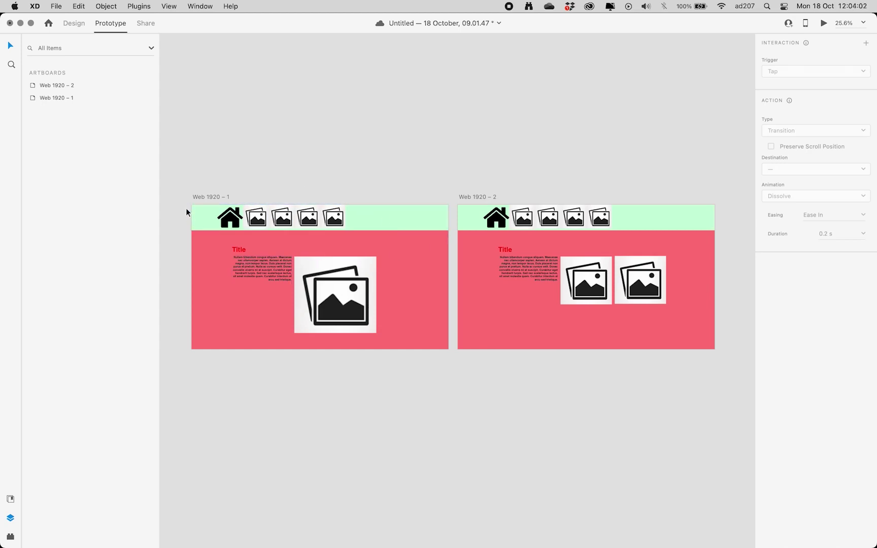
left_click(193, 210)
left_click(198, 253)
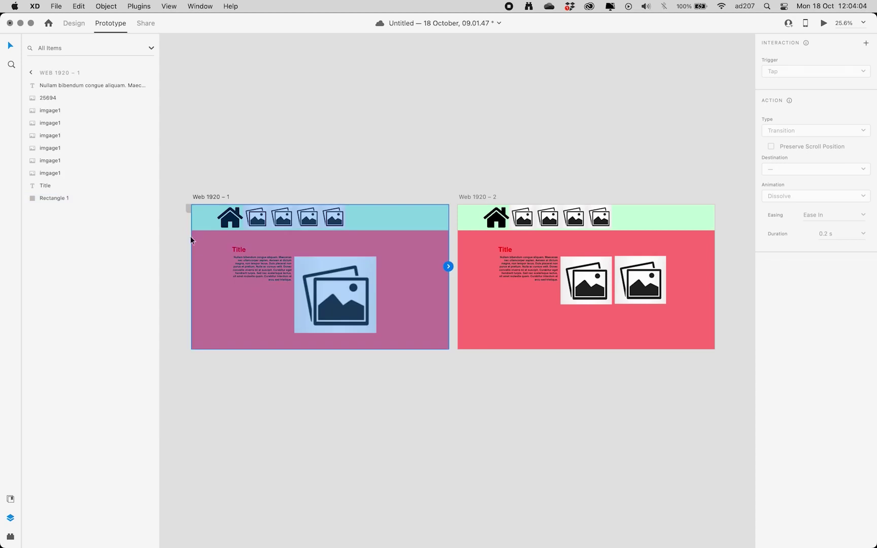
left_click(188, 209)
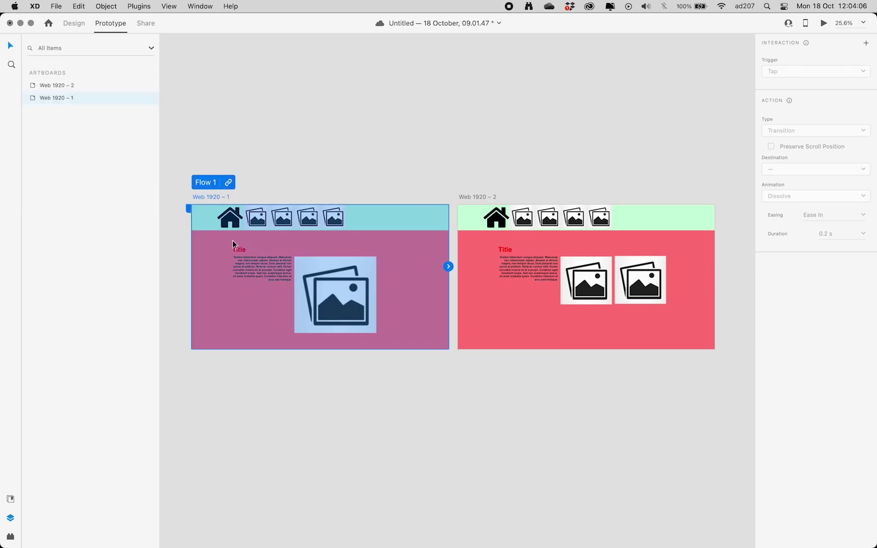
Examine the connection handles of the header icons, large picture, paragraph and Title heading on the Web 1920 – 1 artboard.
left_click(260, 223)
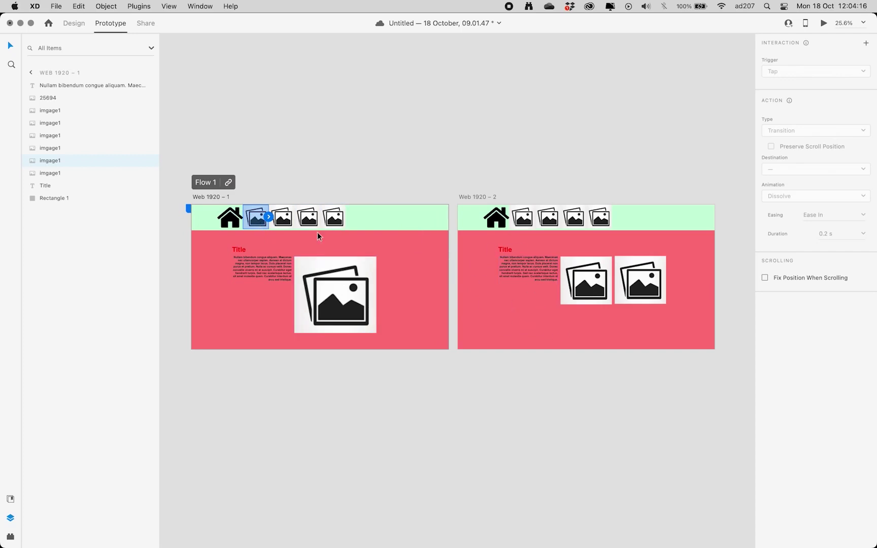
left_click(287, 221)
left_click(309, 221)
left_click(333, 225)
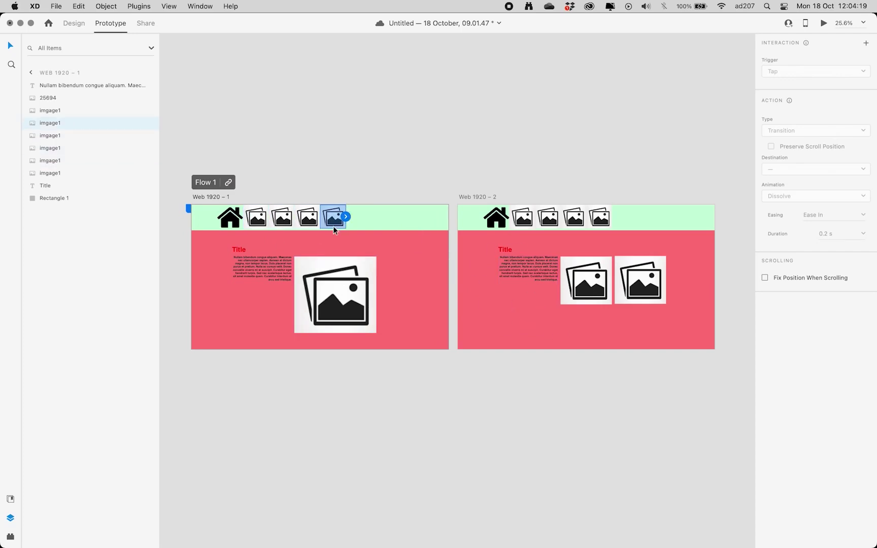
left_click(329, 296)
left_click(274, 278)
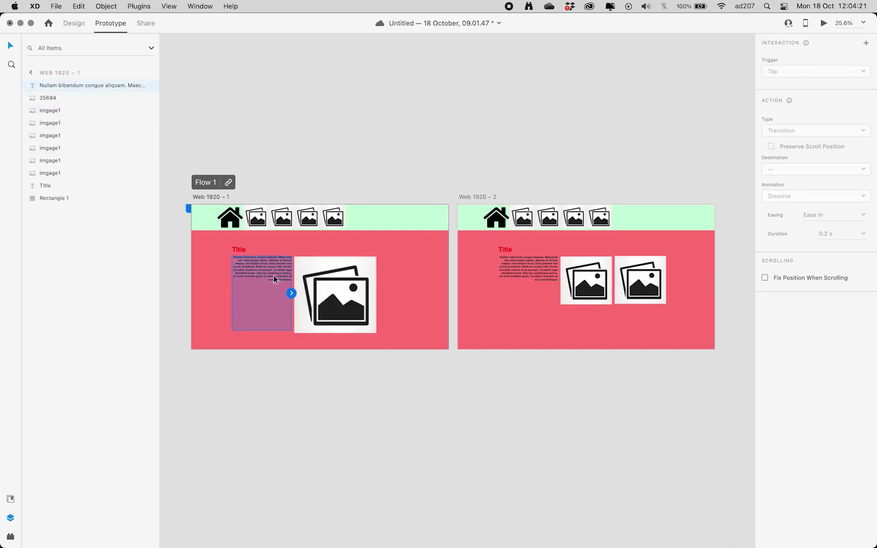
left_click(242, 249)
left_click(231, 223)
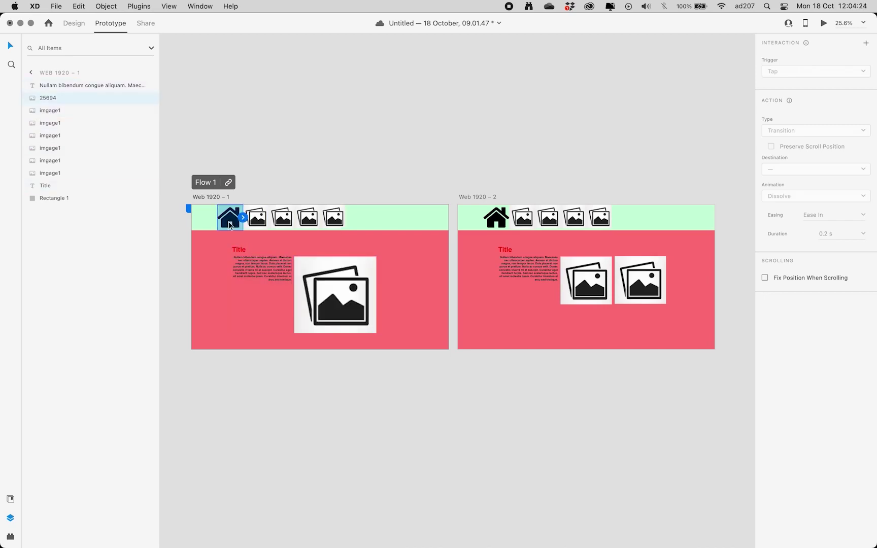
Link the first picture icon in the Web 1920 – 1 header to the Web 1920 – 2 artboard with a Tap trigger.
left_click(259, 227)
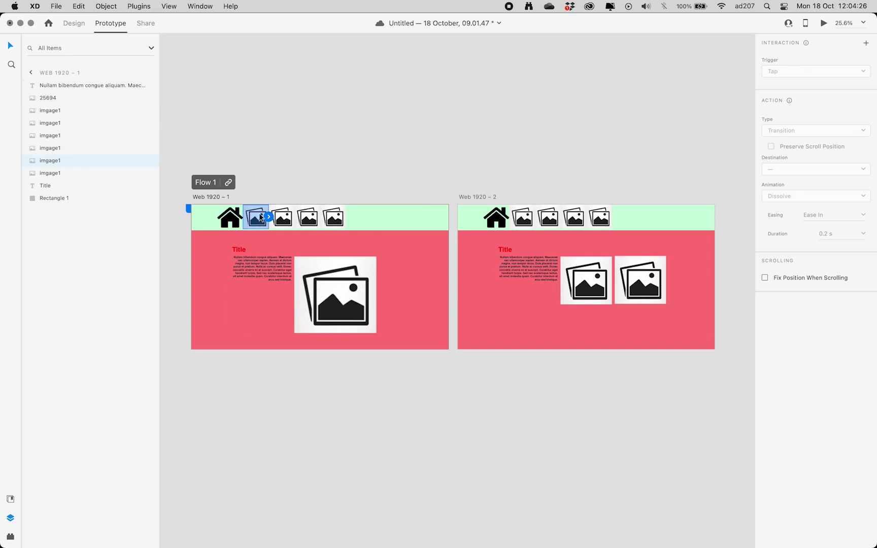
left_click_drag(268, 217, 514, 315)
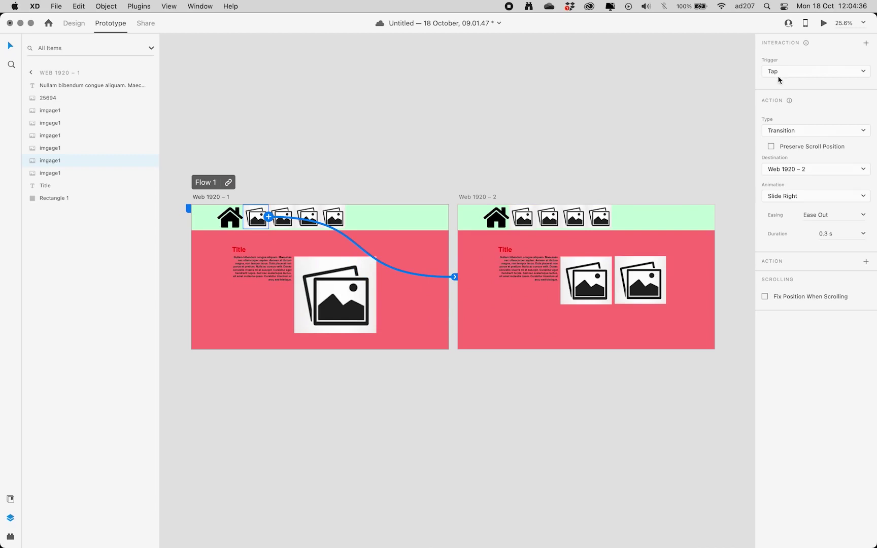
left_click(793, 72)
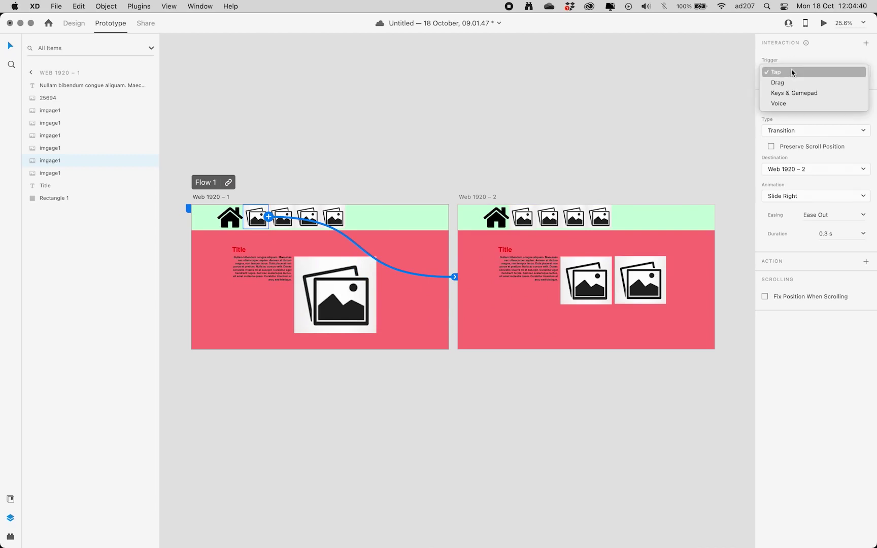
left_click(793, 72)
Try Keys & Gamepad and Voice as the picture icon link's trigger and return it to Tap.
left_click(793, 72)
left_click(836, 94)
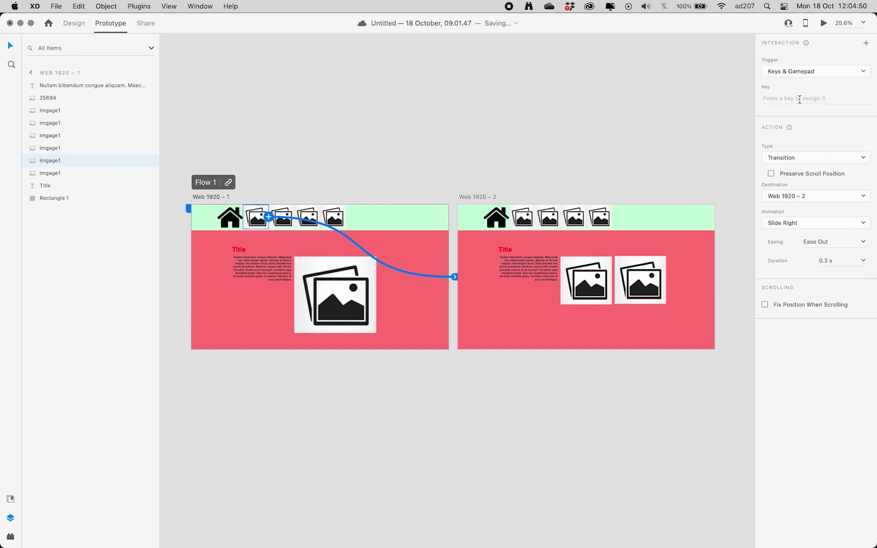
left_click(799, 75)
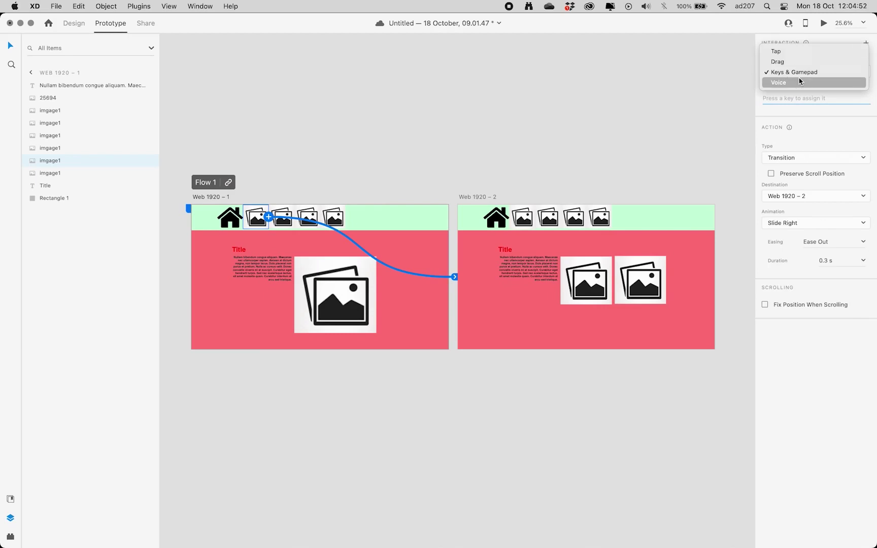
left_click(799, 82)
left_click(801, 74)
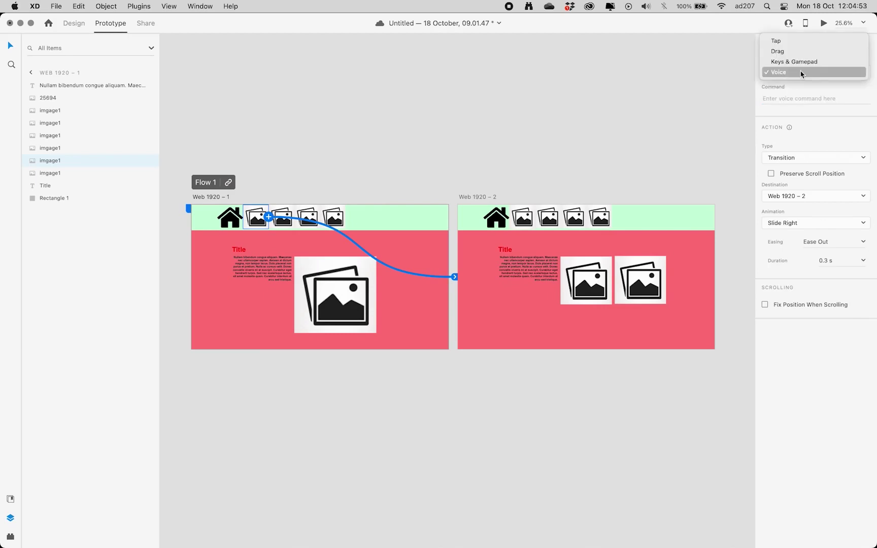
left_click(800, 41)
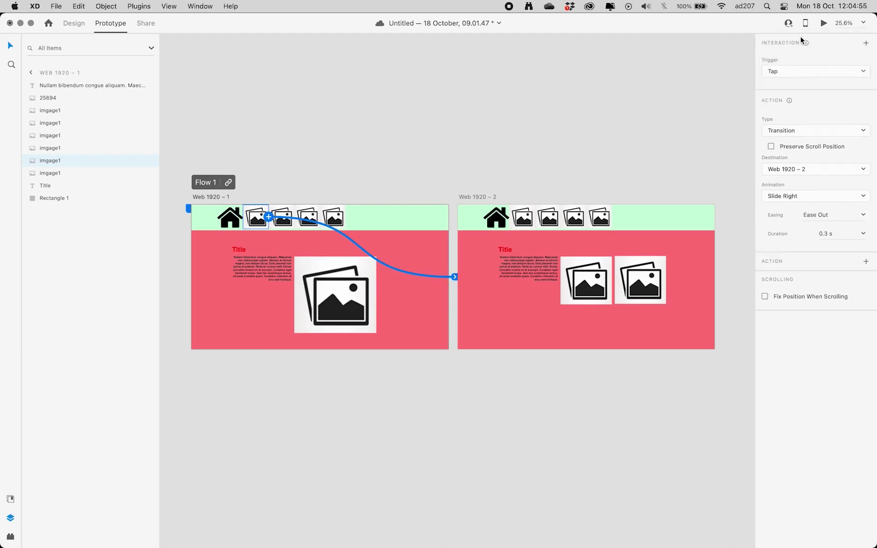
Configure the picture icon link as a Transition with the Slide Left animation and Ease Out easing.
left_click(801, 130)
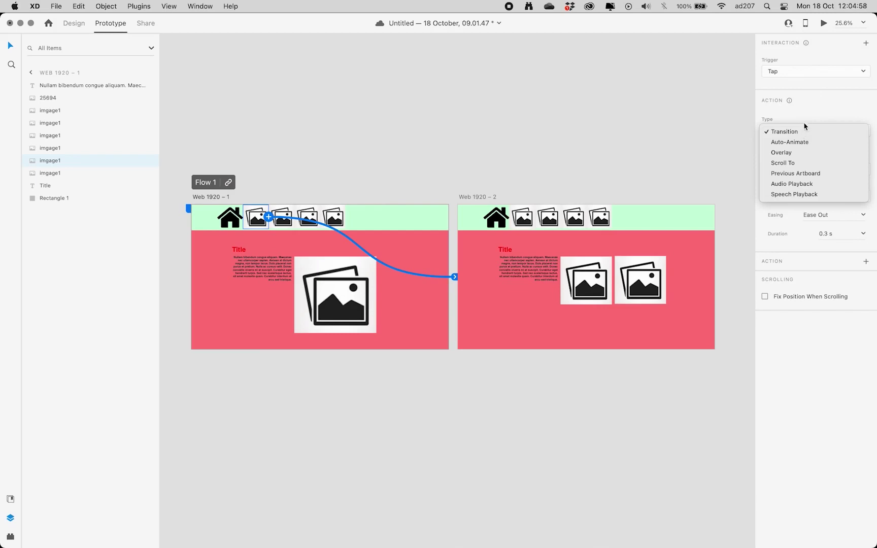
left_click(807, 115)
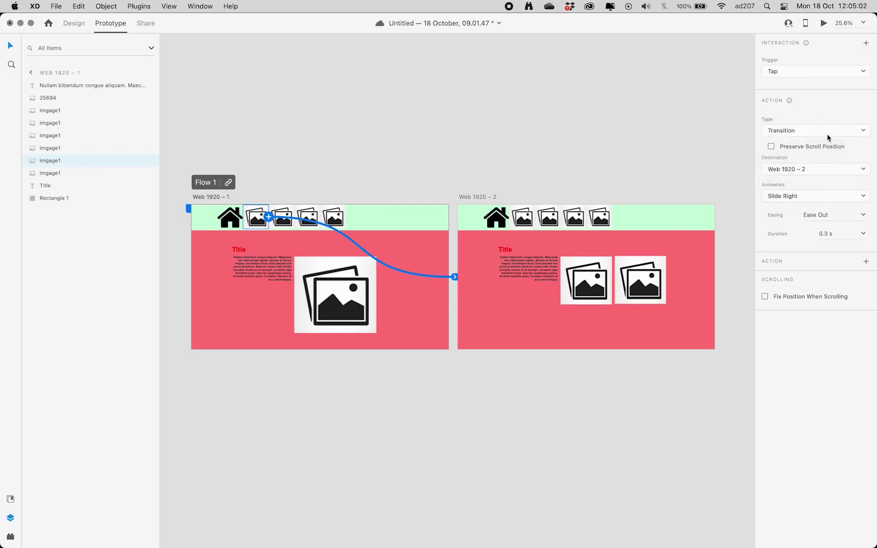
left_click(810, 201)
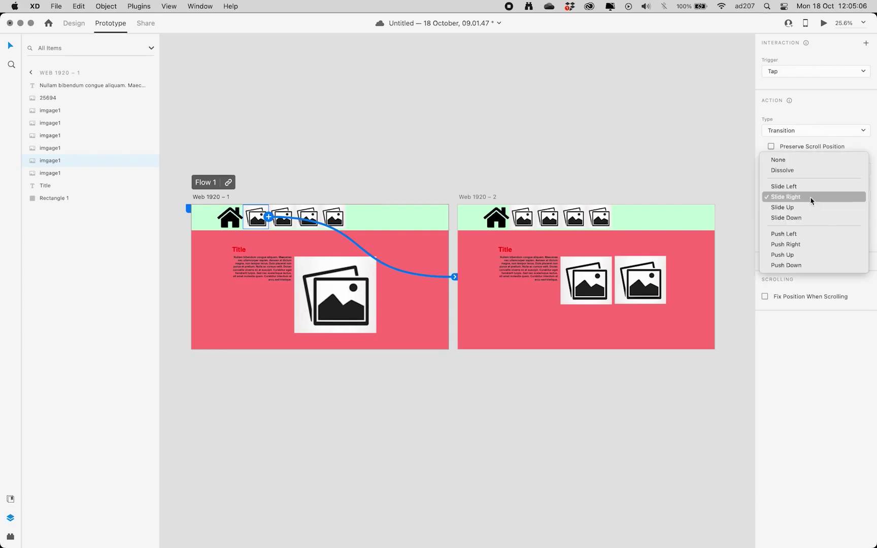
left_click(810, 193)
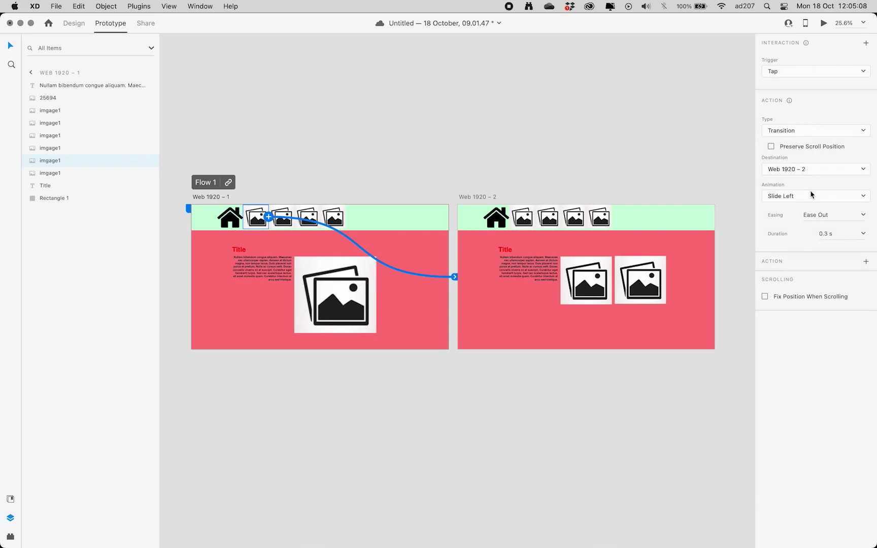
left_click(800, 130)
left_click(800, 130)
left_click(815, 130)
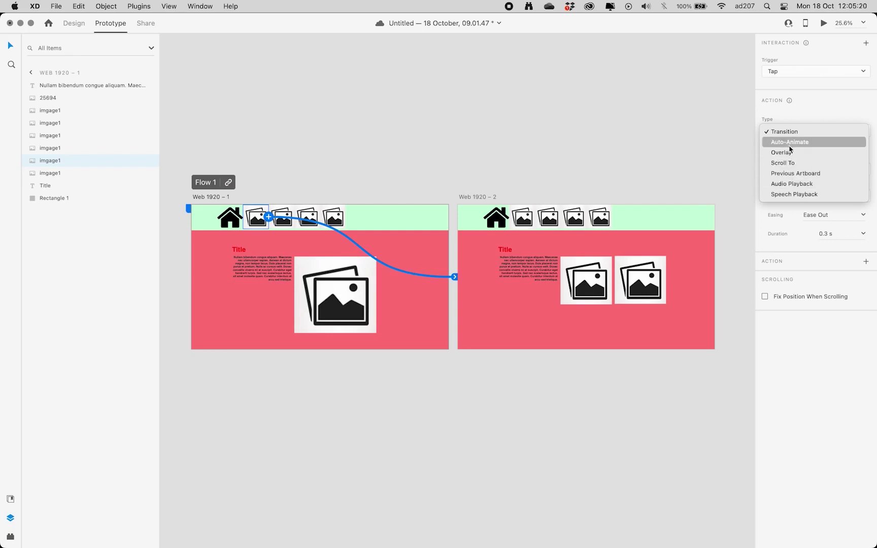
left_click(793, 133)
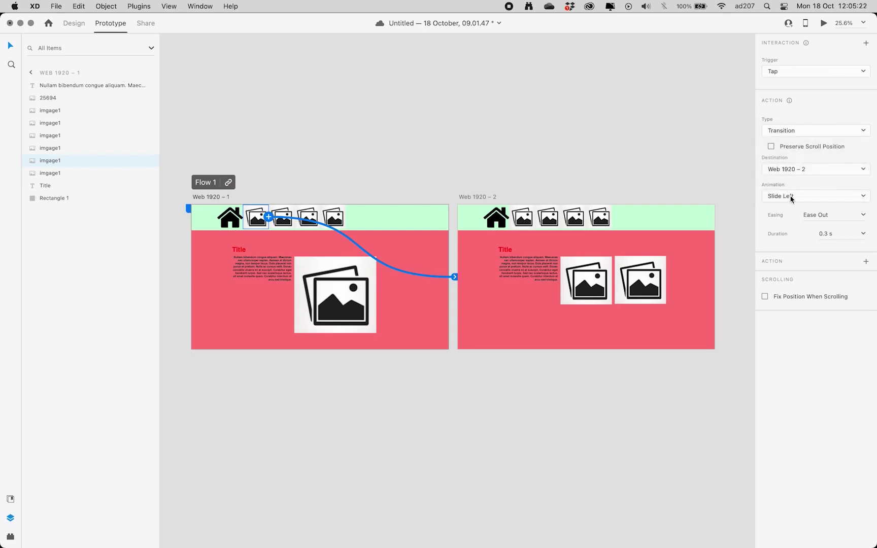
left_click(863, 218)
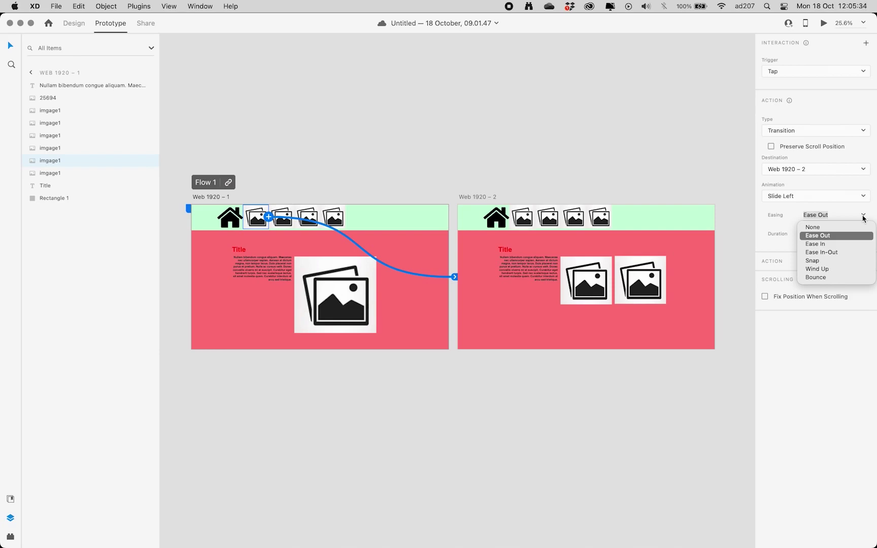
left_click(844, 237)
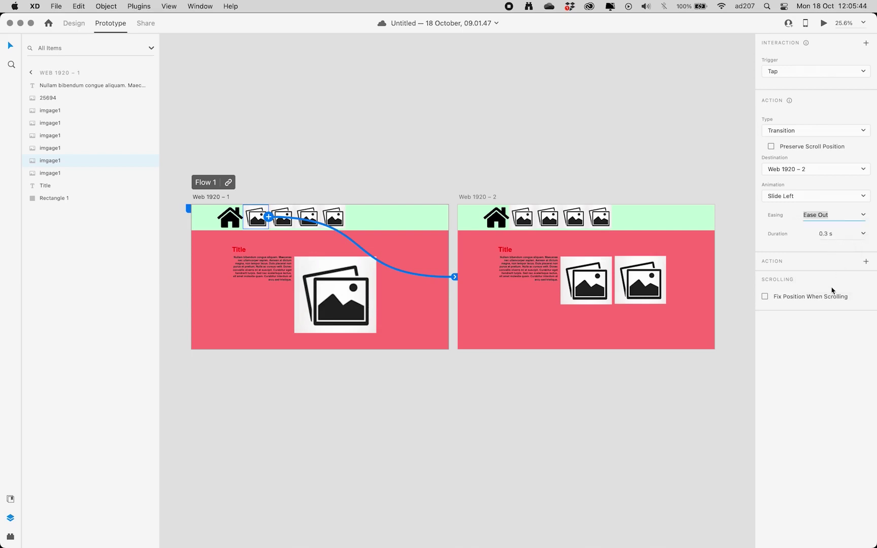
Link the house icon in the Web 1920 – 2 header back to the Web 1920 – 1 artboard.
left_click(505, 324)
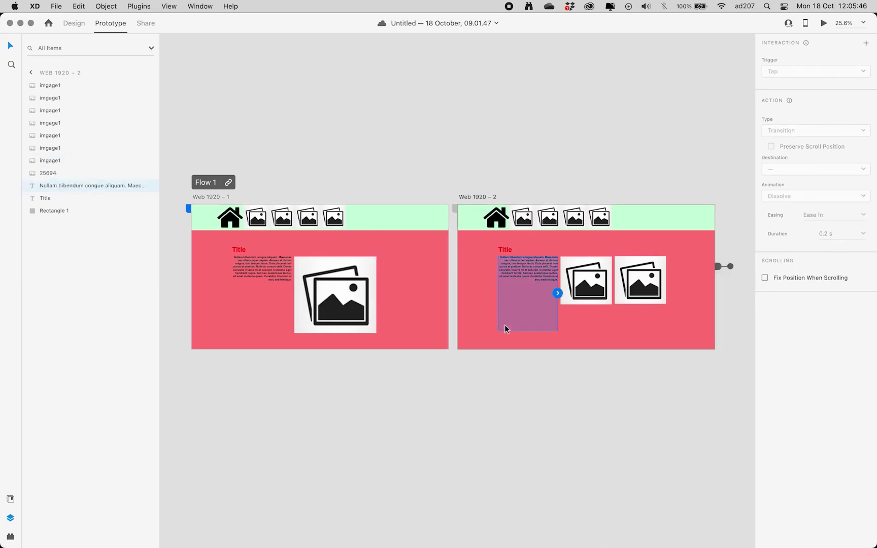
left_click(477, 322)
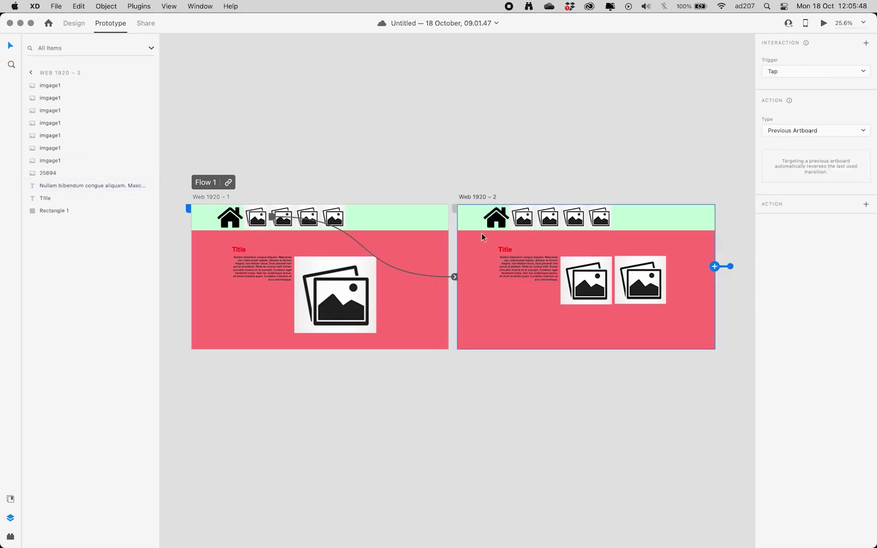
left_click(498, 223)
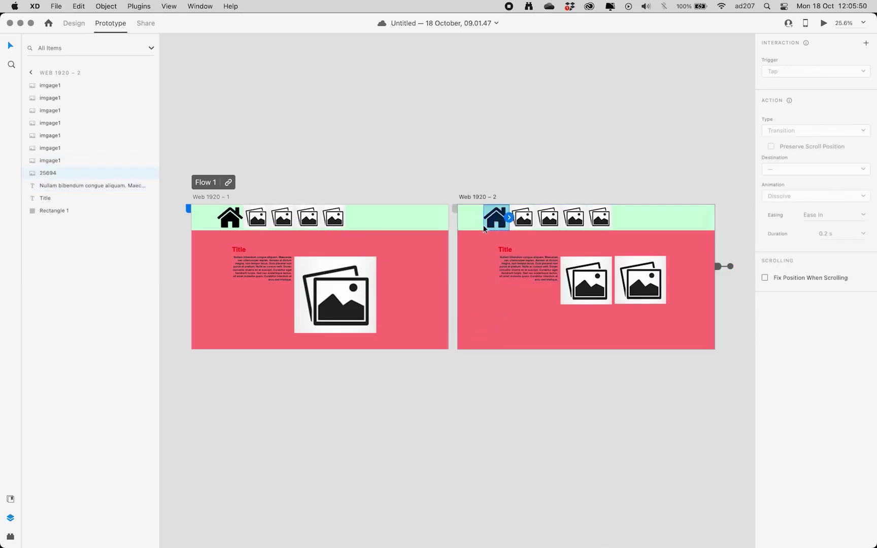
left_click_drag(509, 217, 418, 256)
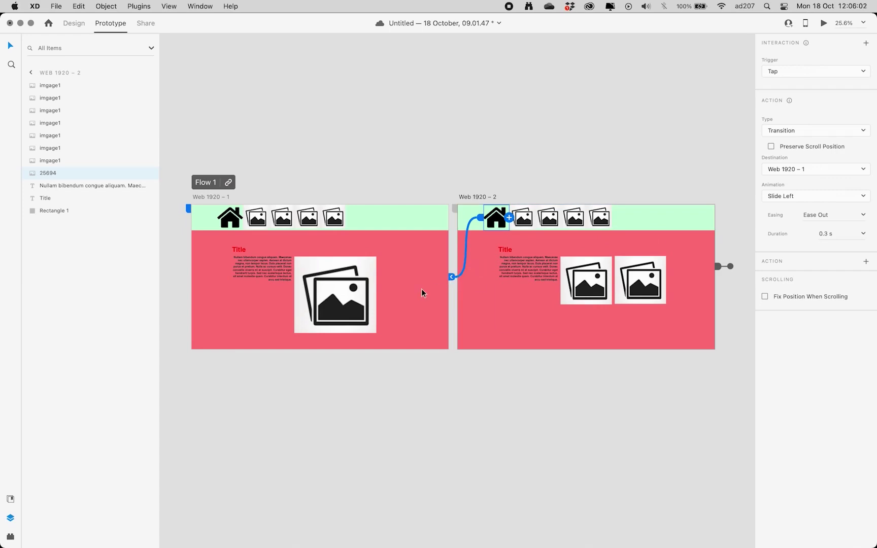
Check the picture icon's link on Web 1920 – 1 and set the house icon link's animation to Slide Right.
left_click(264, 247)
left_click(259, 218)
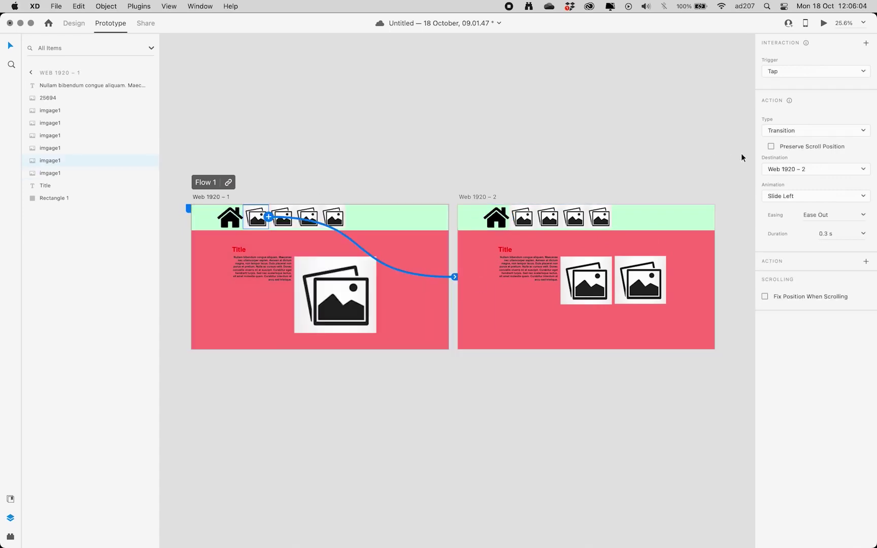
left_click(500, 217)
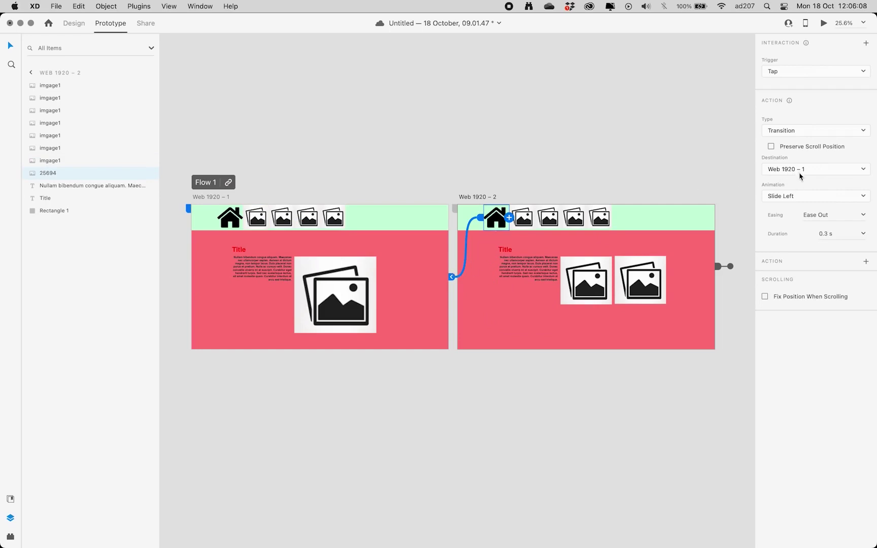
left_click(810, 196)
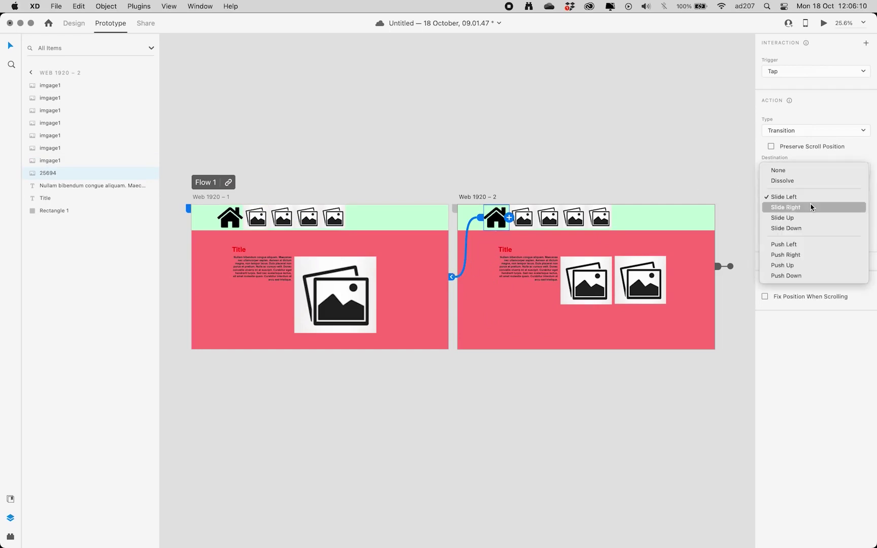
left_click(811, 207)
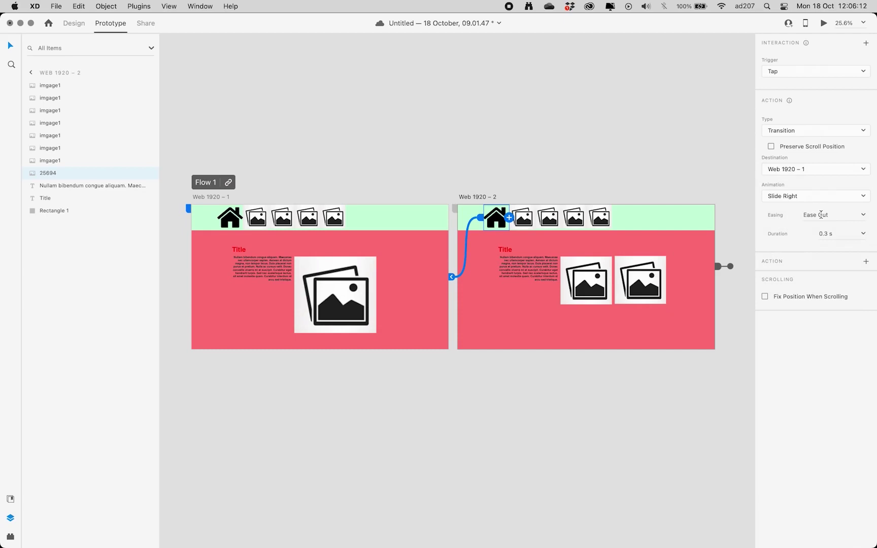
Set the easing of the house icon's link on Web 1920 – 2 to Ease In and deselect the icon.
left_click(864, 221)
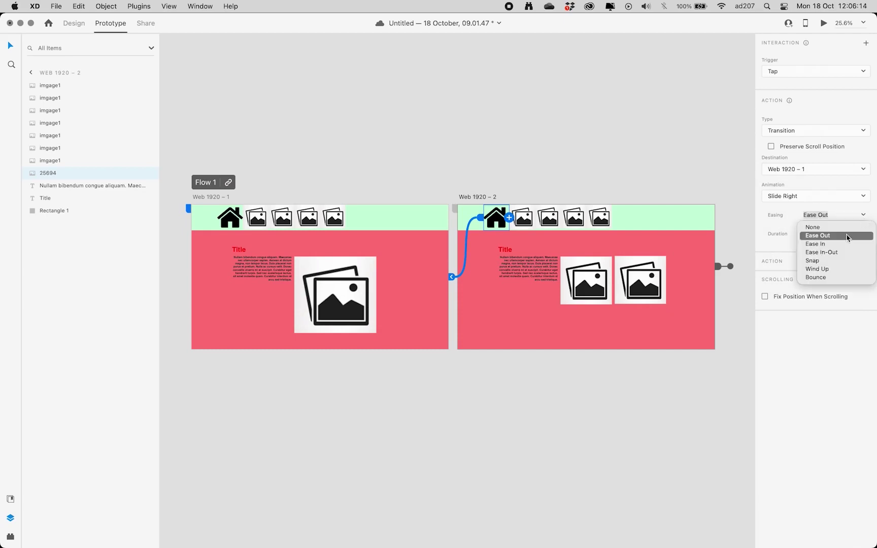
left_click(822, 244)
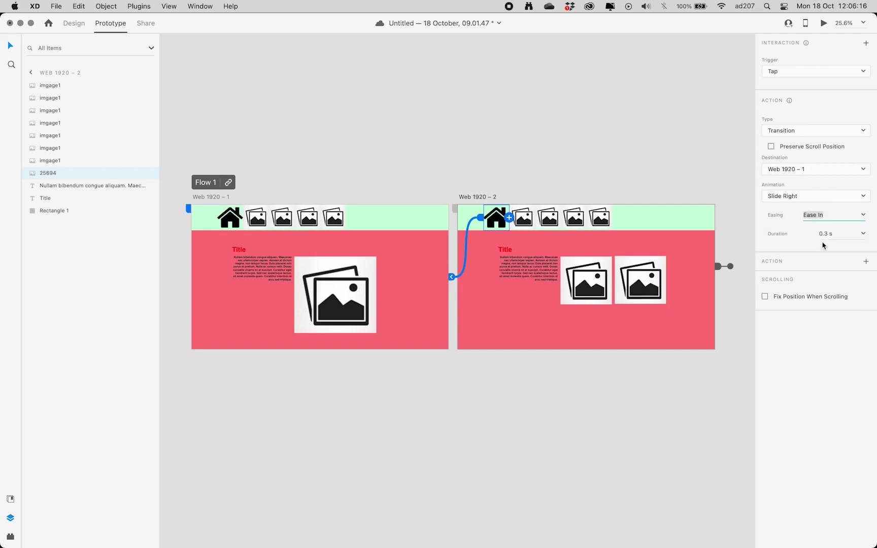
left_click(664, 441)
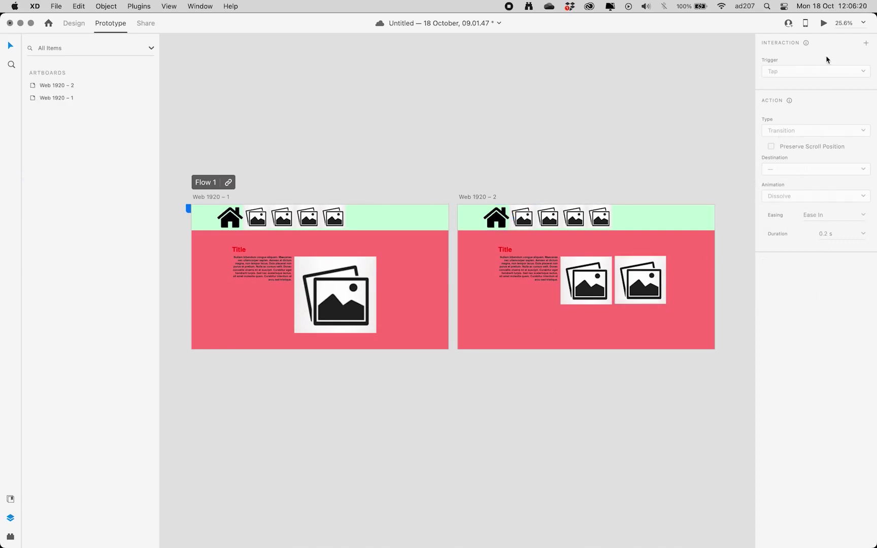
Preview the prototype, test the picture and house icon links between the two pages, and close the preview.
left_click(823, 23)
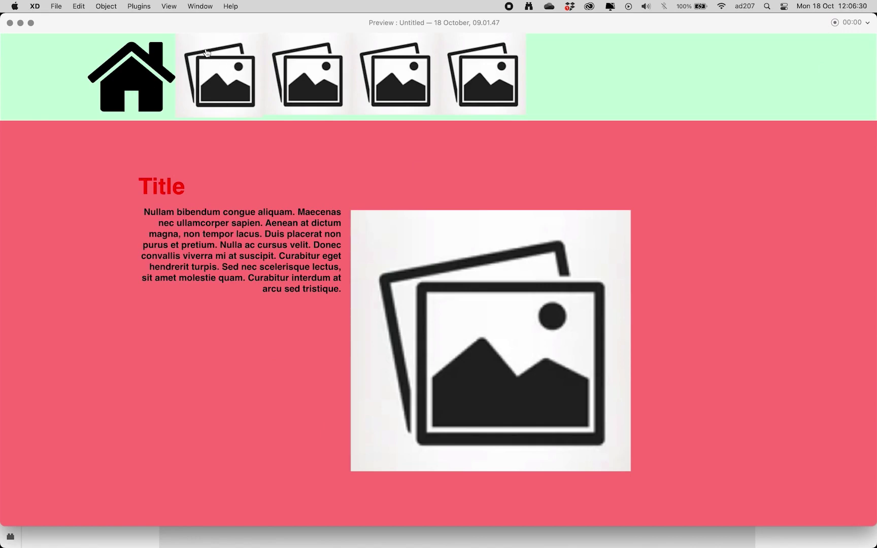
left_click(223, 78)
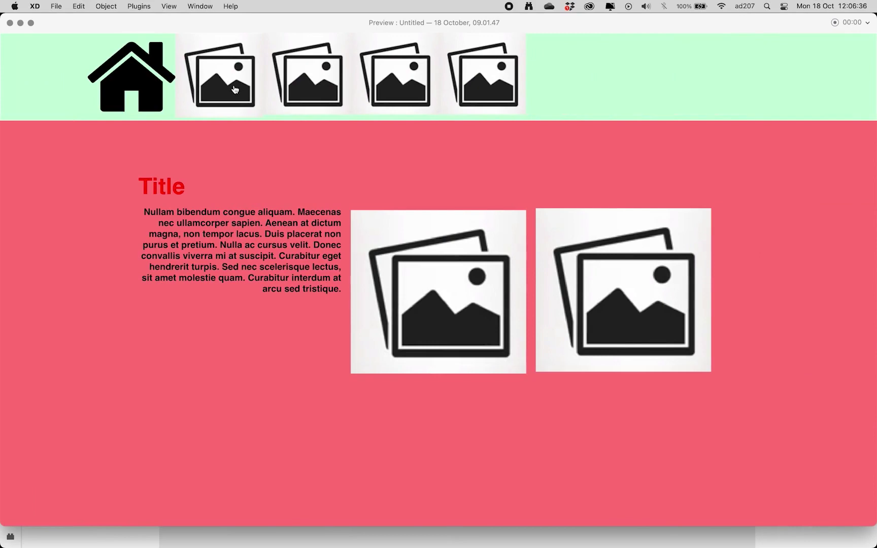
left_click(133, 89)
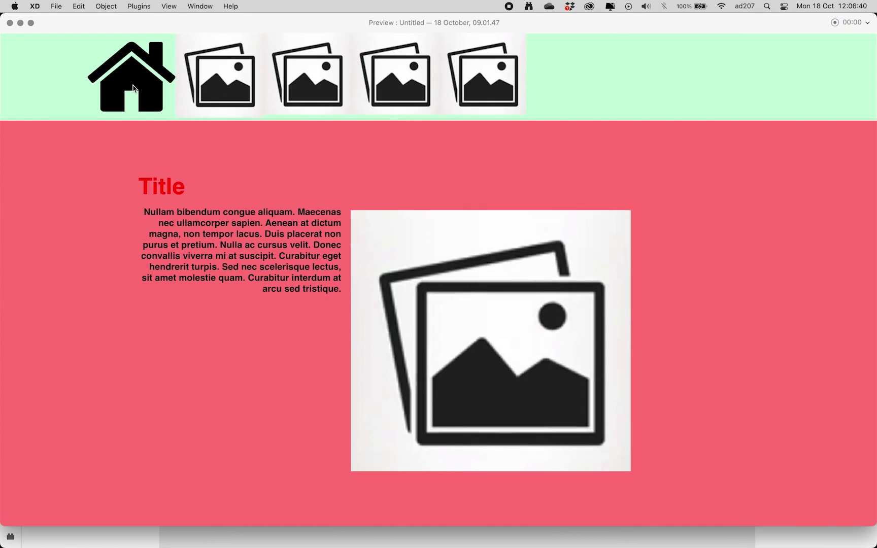
left_click(202, 90)
left_click(8, 24)
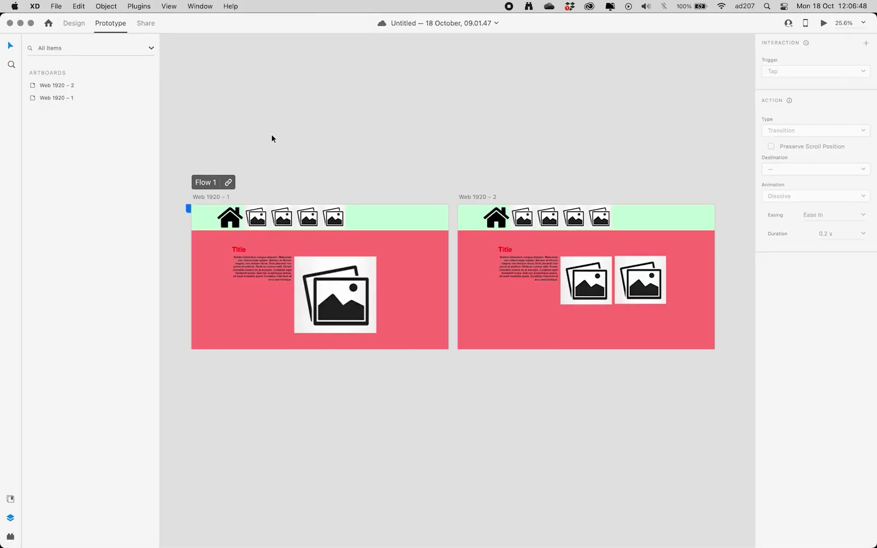
Switch to sharing the prototype and copy the Flow 1 link and its embed code, finishing with the link copied.
left_click(145, 24)
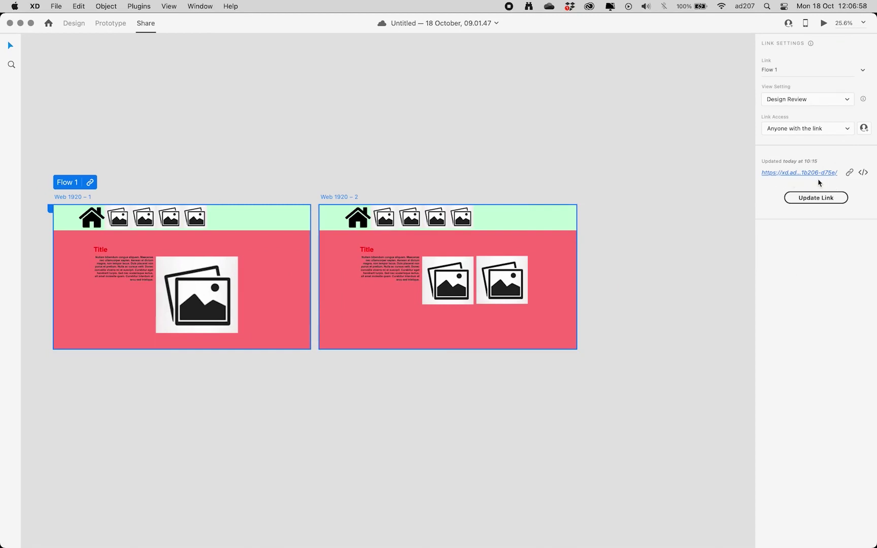
left_click(849, 172)
left_click(865, 173)
left_click(848, 174)
Review the Flow 1 link's access and view setting options, keeping Anyone with the link and Design Review.
left_click(847, 131)
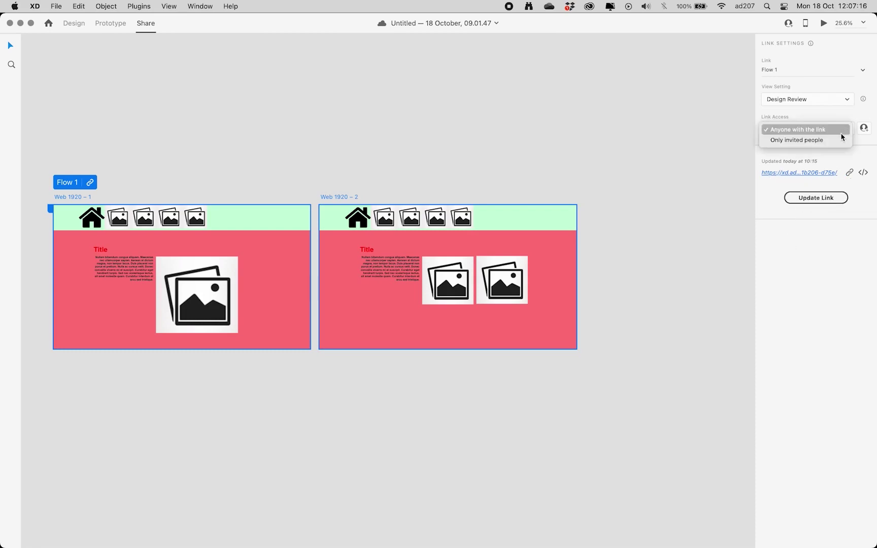
left_click(840, 131)
left_click(849, 102)
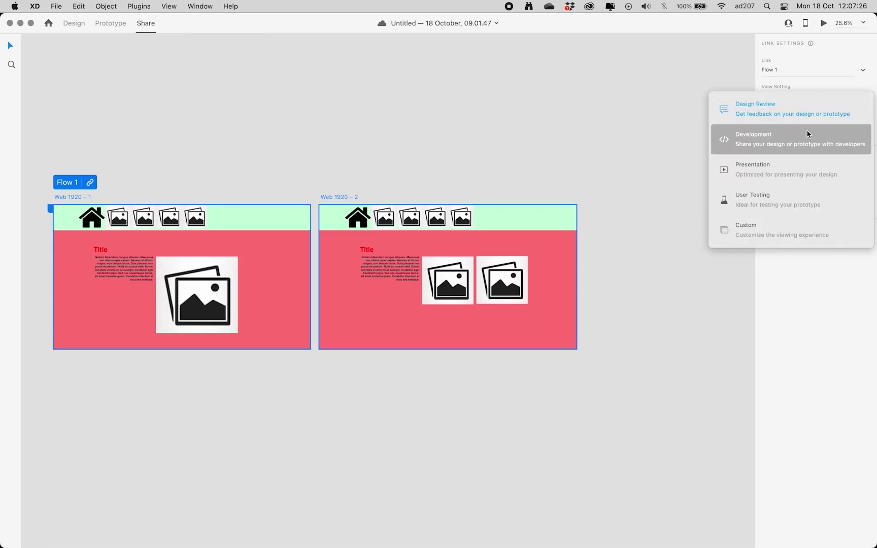
left_click(812, 110)
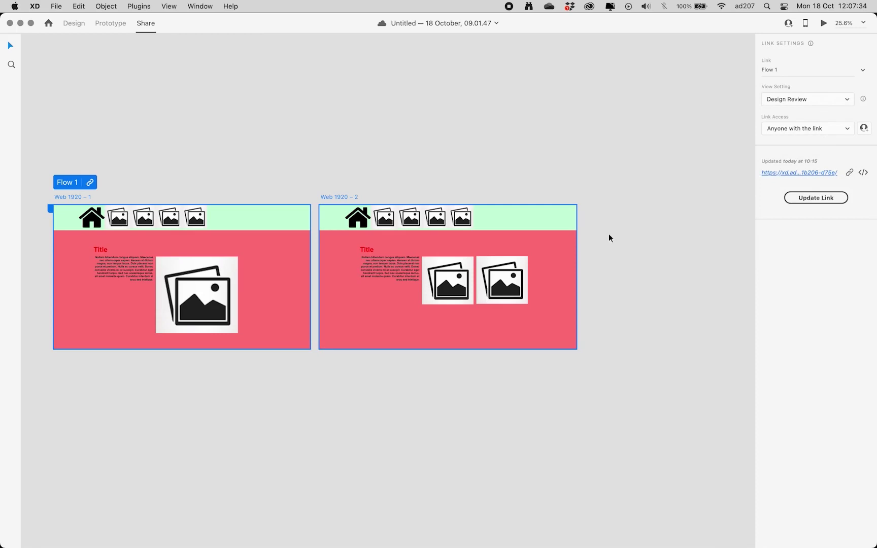
Export all artboards to the Desktop as a single PDF file, replacing the existing file of the same name.
left_click(61, 7)
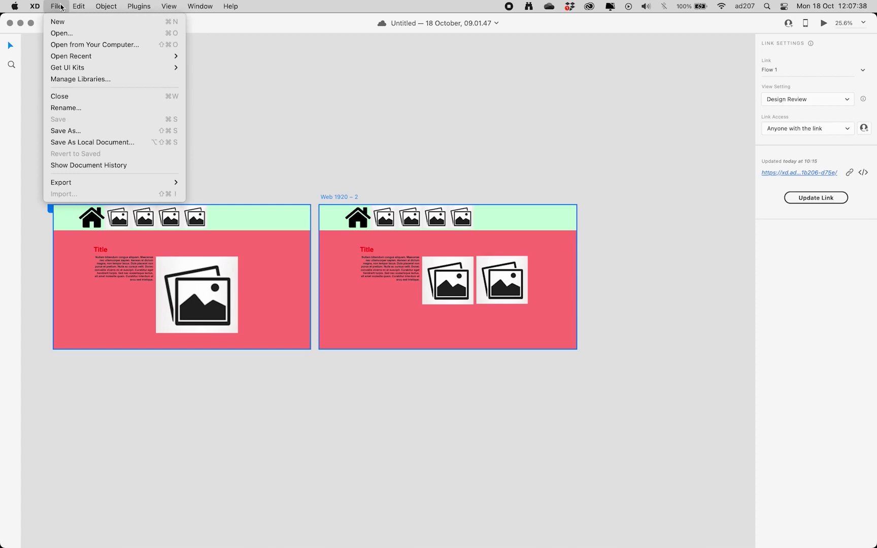
mouse_move(70, 183)
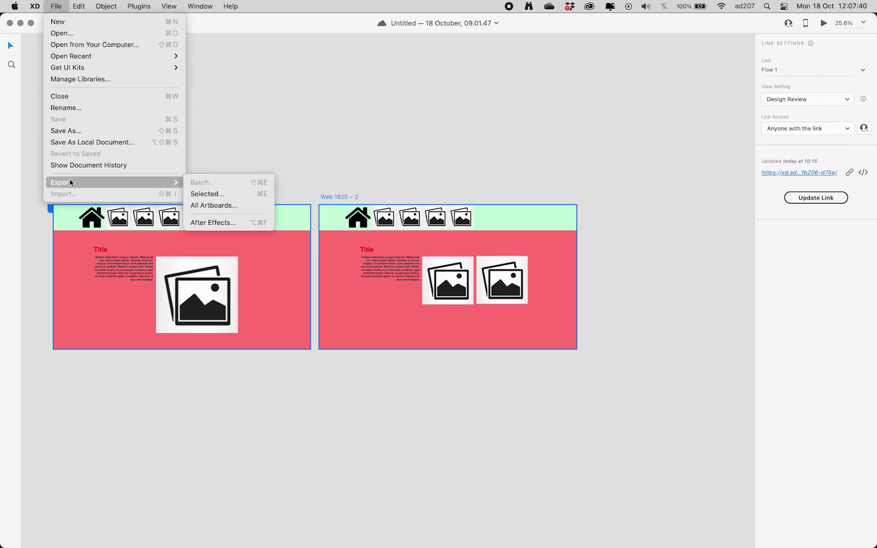
left_click(226, 208)
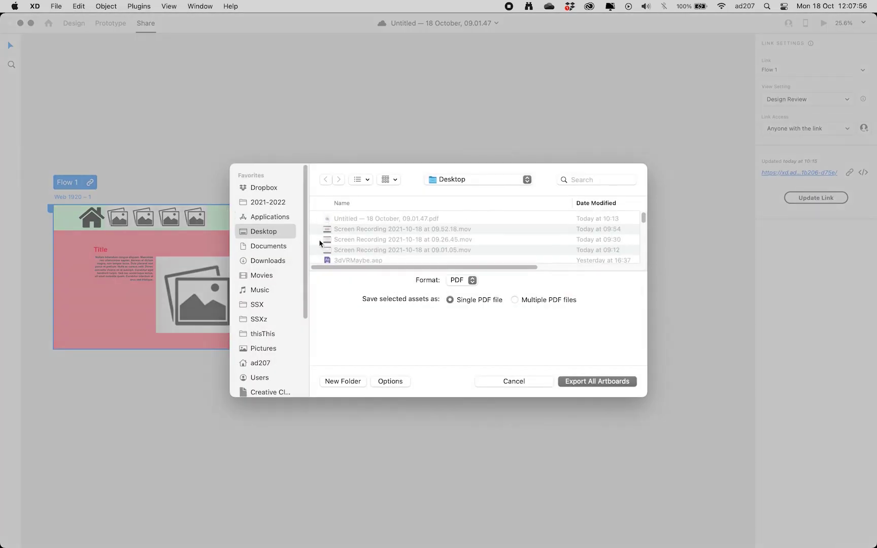
left_click(471, 282)
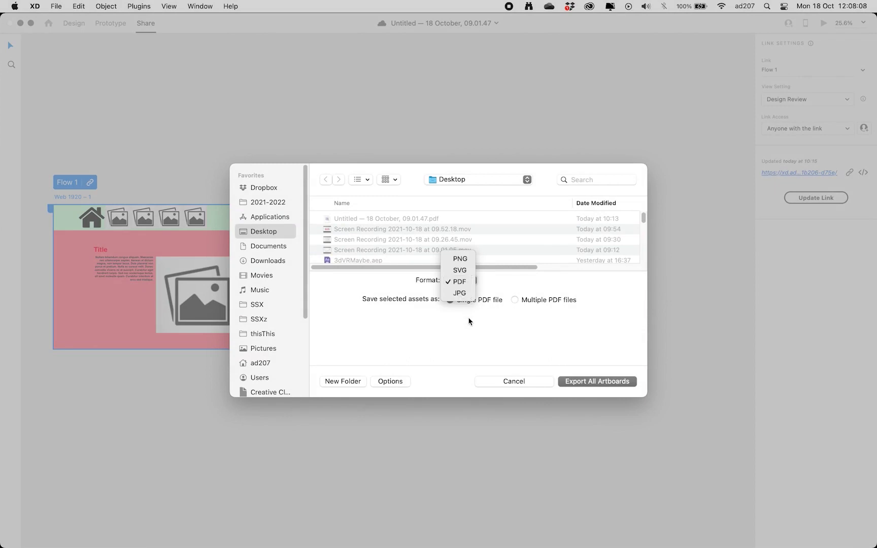
left_click(470, 283)
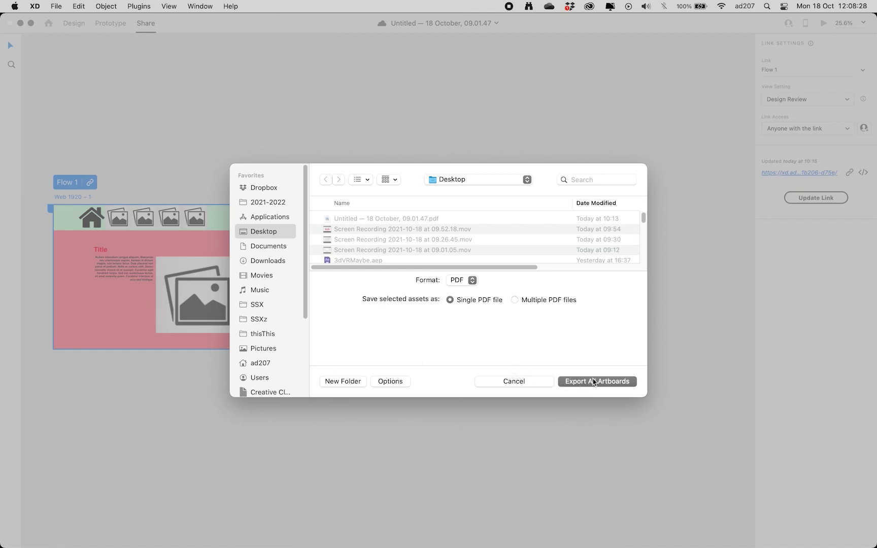
left_click(390, 381)
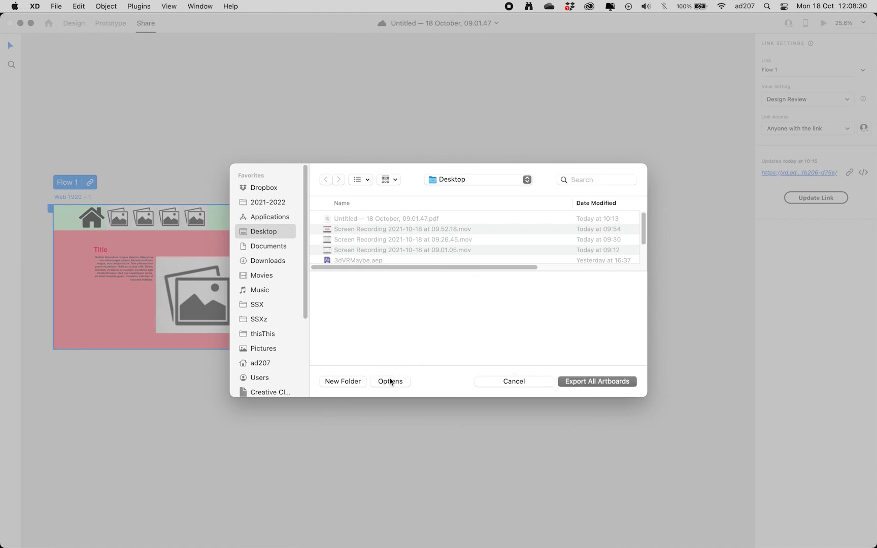
left_click(390, 382)
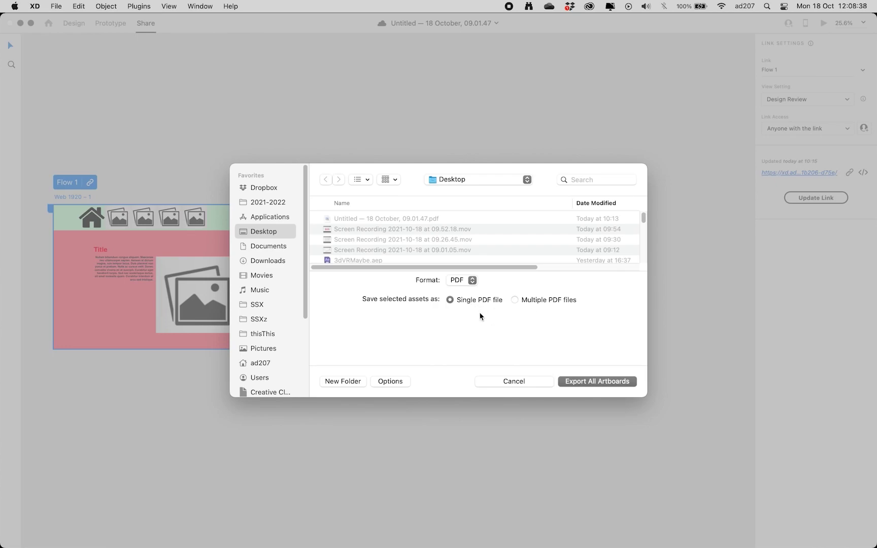
left_click(578, 380)
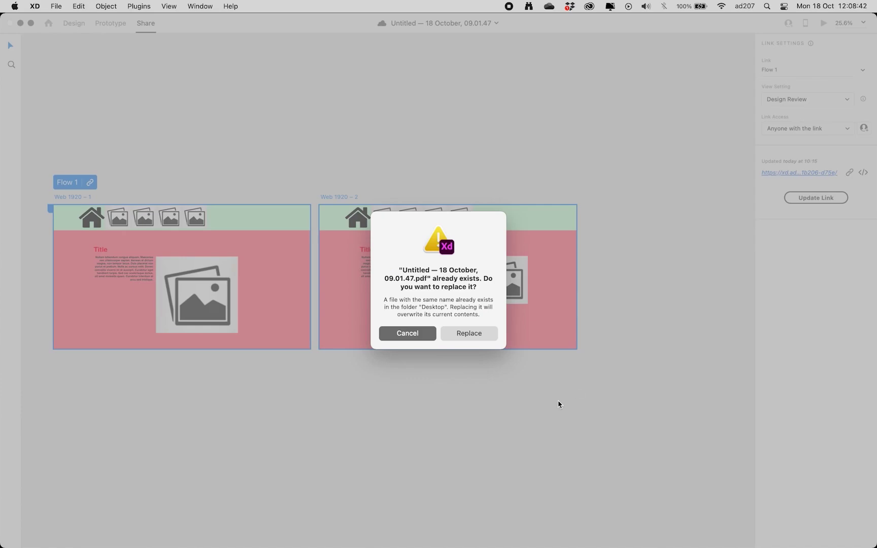
left_click(469, 335)
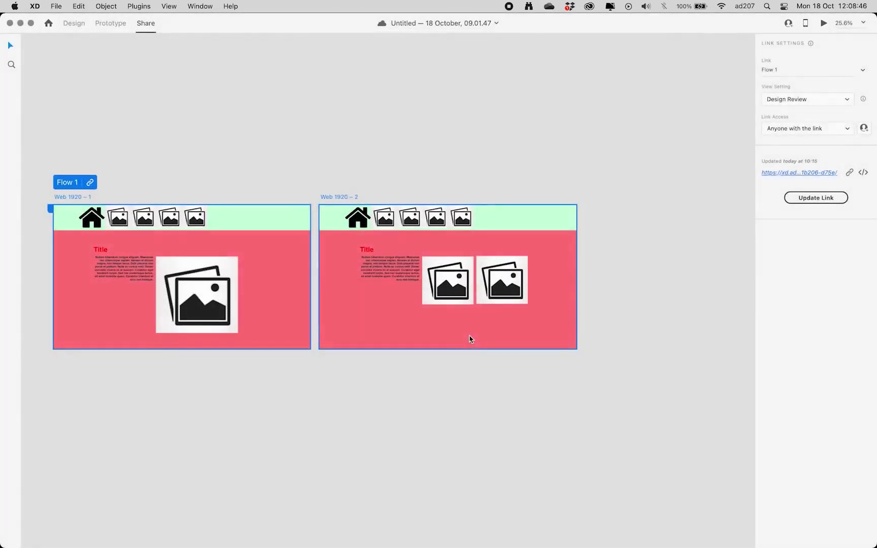
Open the exported PDF from the desktop in Preview, look through both pages, and return to the XD document.
left_click_drag(611, 32, 432, 109)
double_click(805, 205)
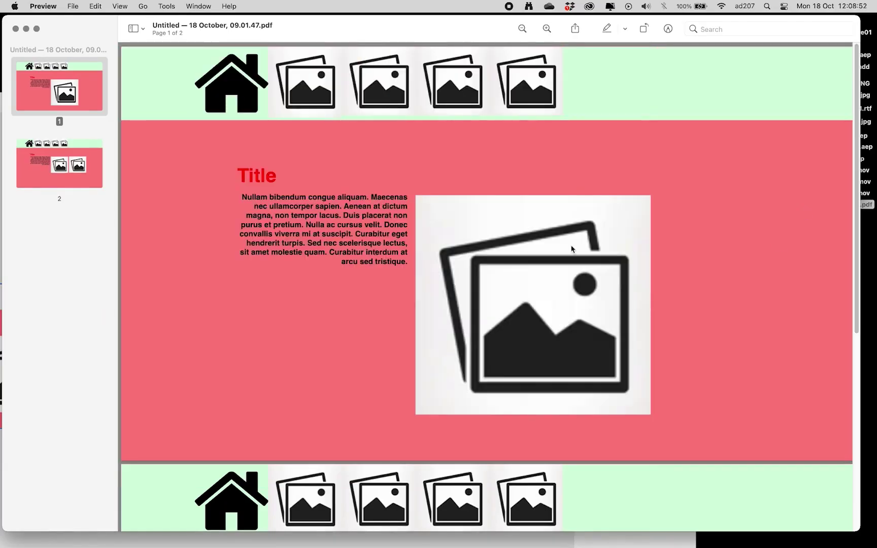
scroll(413, 228, "down", 10)
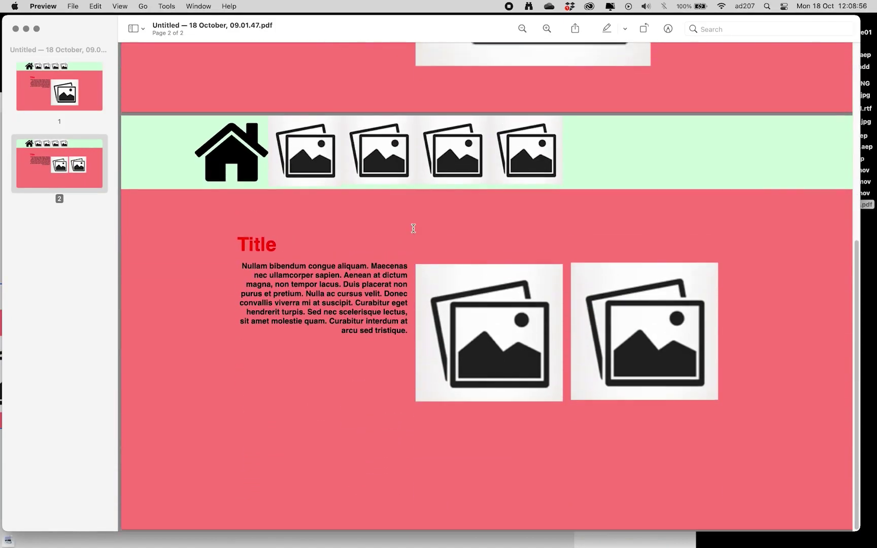
key("ctrl+Up")
left_click(550, 248)
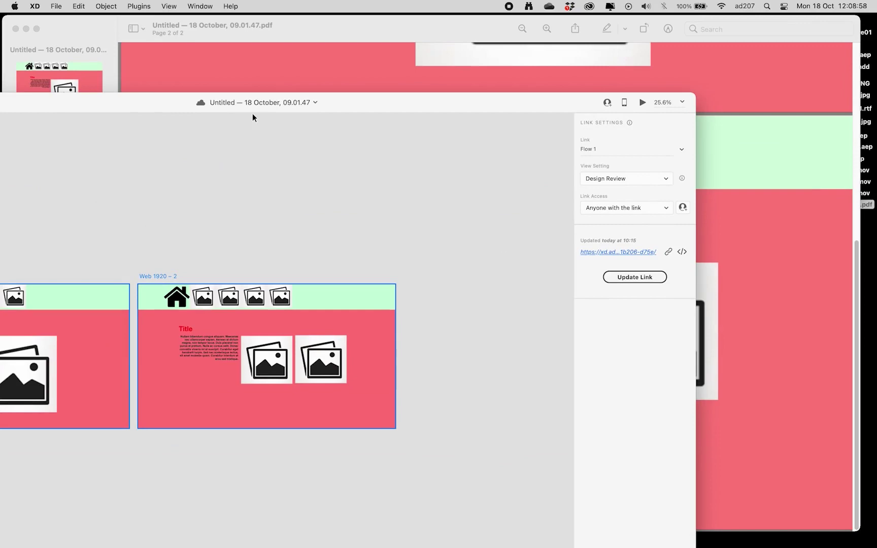
left_click_drag(144, 104, 327, 25)
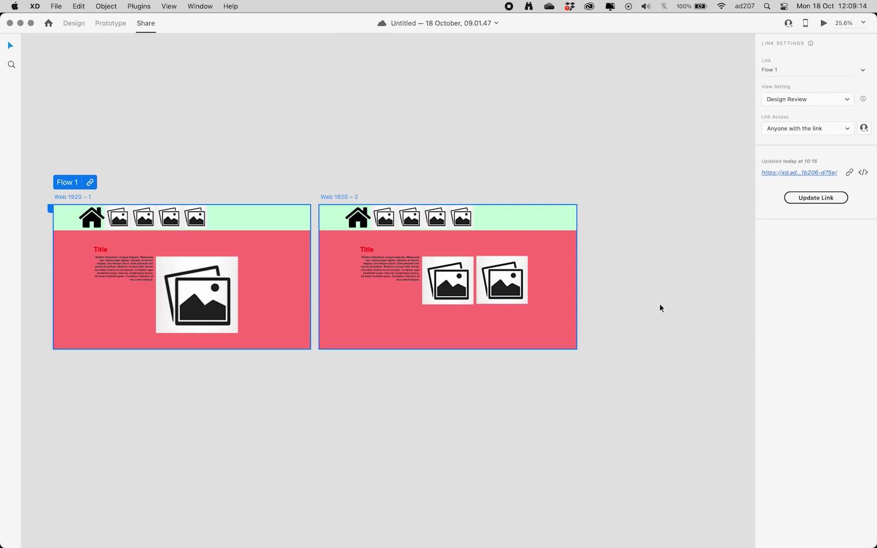
Copy the Flow 1 share link and open it in a new Firefox tab.
left_click(849, 173)
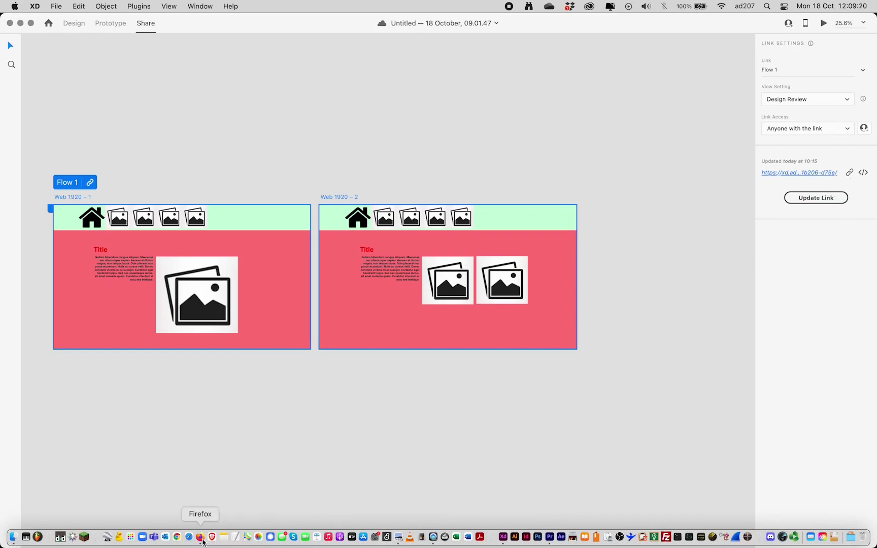
left_click(201, 539)
key("super+t")
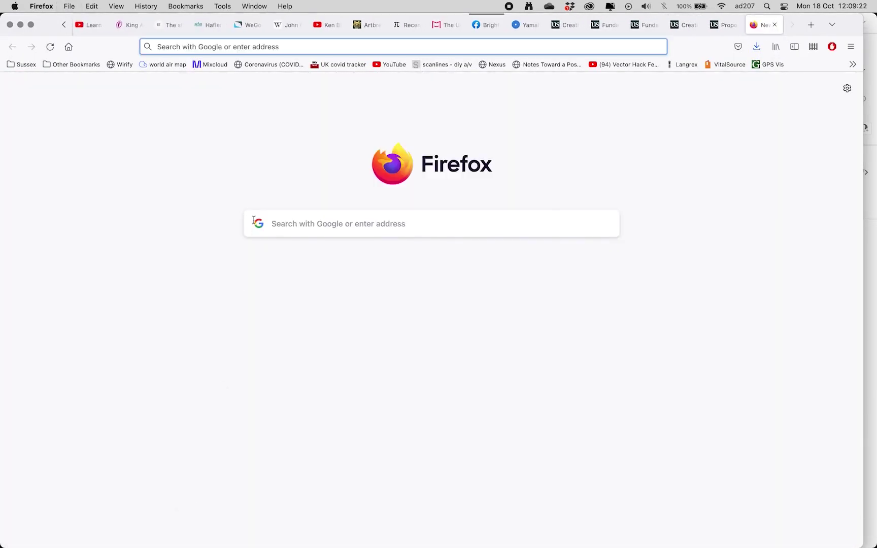
key("super+v")
key("Return")
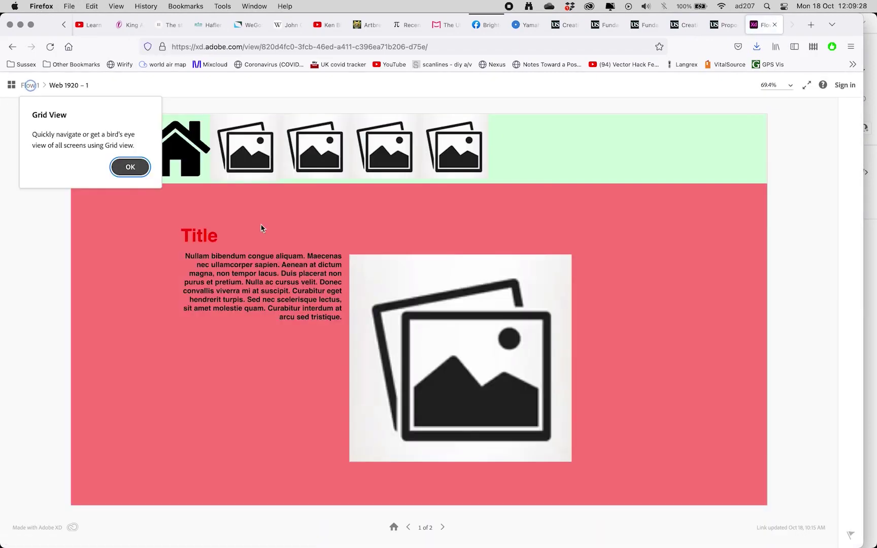
Dismiss the Grid View tip and test the picture and house icon links in the shared prototype.
left_click(130, 167)
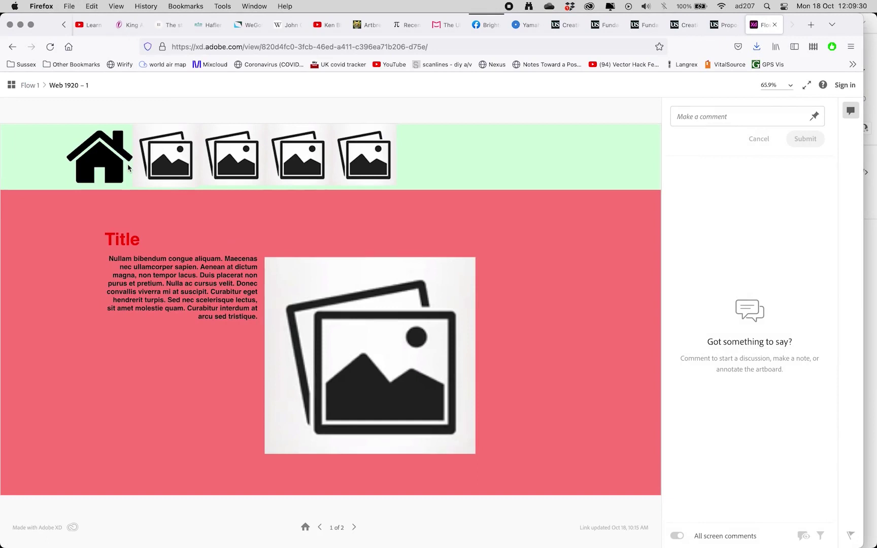
left_click(159, 163)
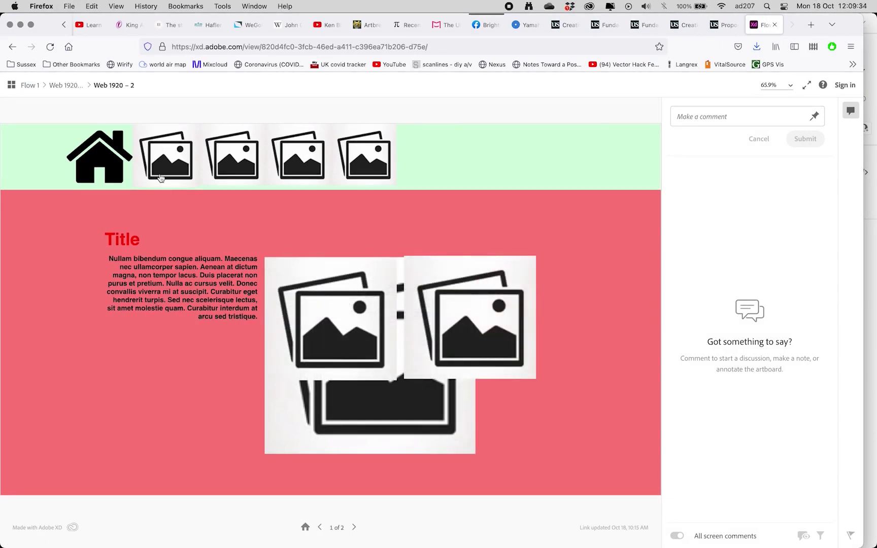
left_click(116, 169)
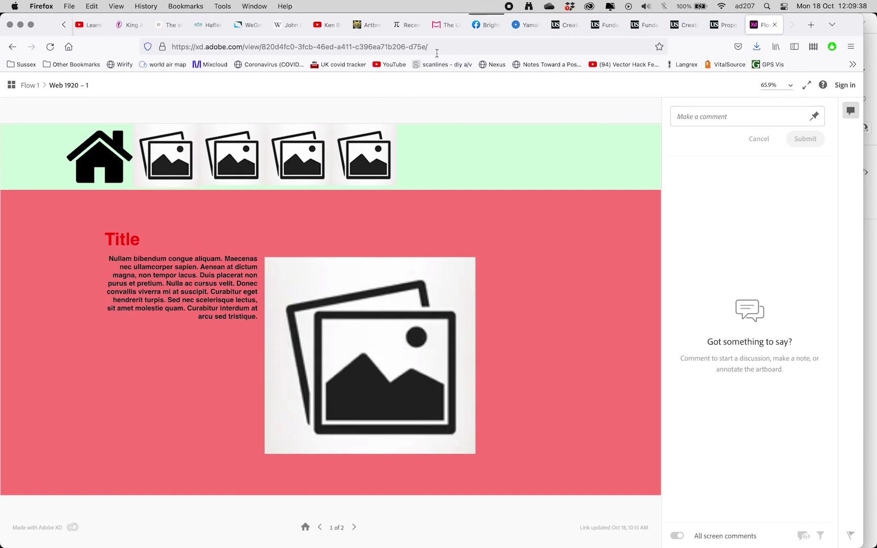
Switch back to XD, update the Flow 1 share link with the current design, and copy it.
key("cmd+Tab")
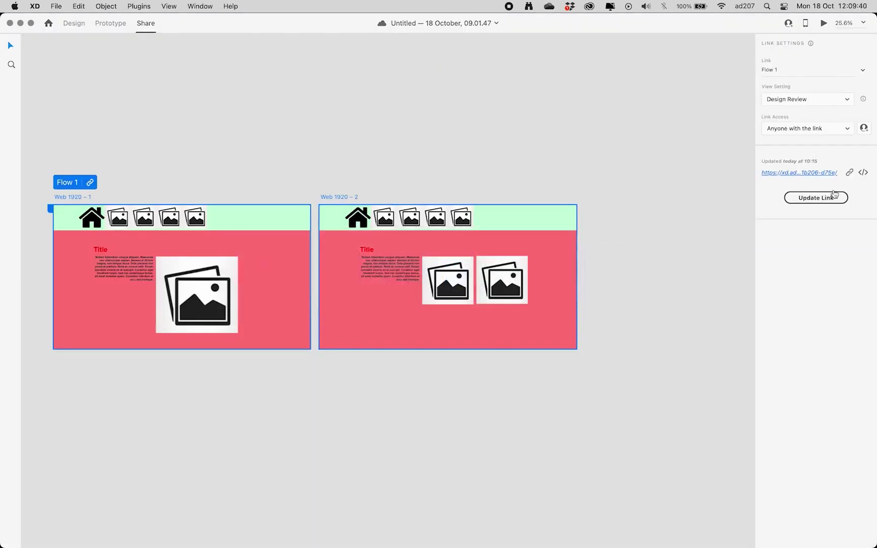
left_click(831, 196)
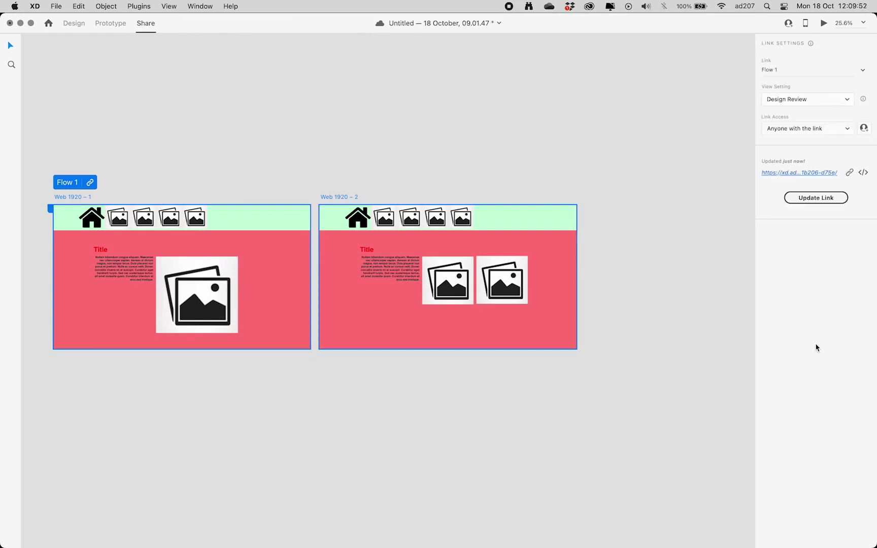
left_click(848, 174)
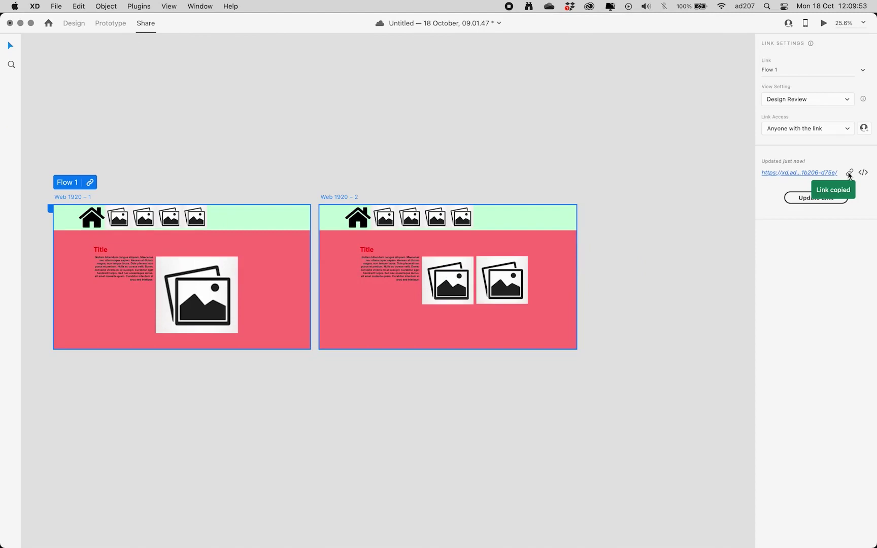
Return to Firefox and reload the shared prototype from its link.
key("super+Tab")
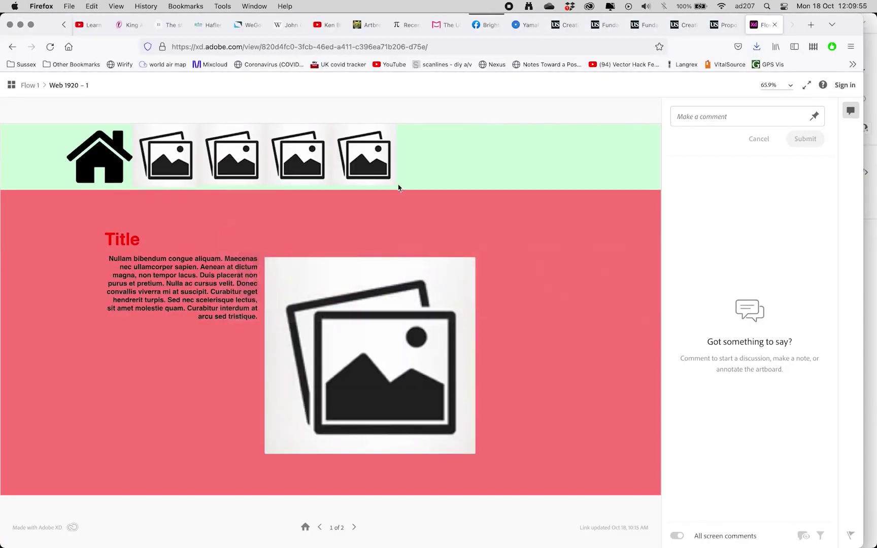
left_click(301, 48)
key("Return")
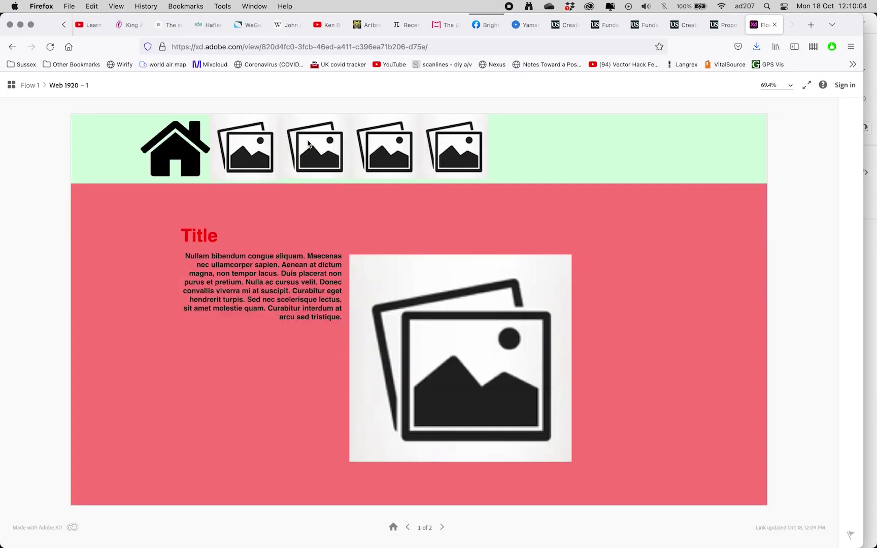
Test the page links from the picture and house icons in the reloaded prototype and switch back to XD.
left_click(262, 162)
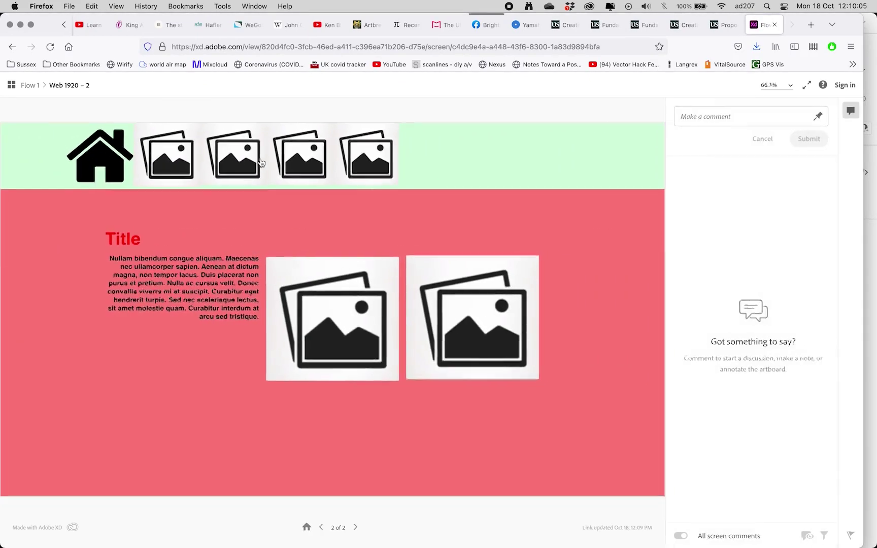
left_click(121, 167)
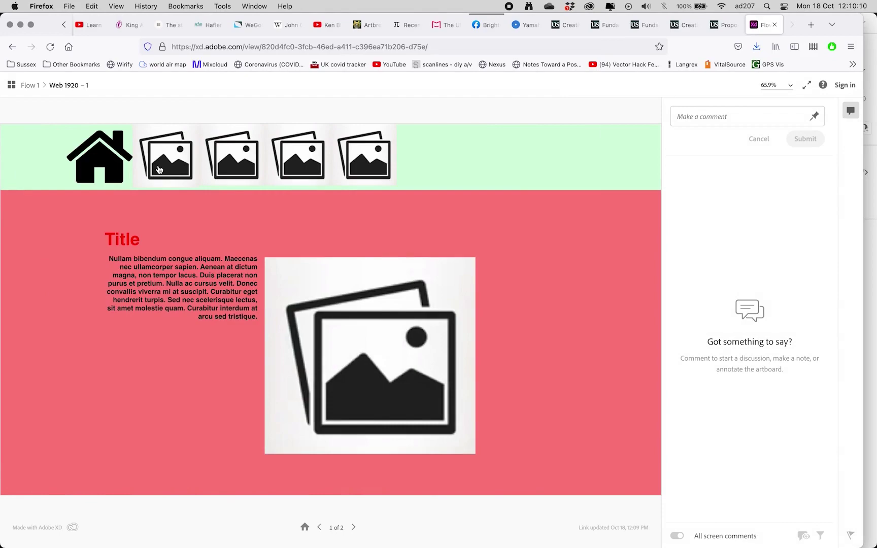
key("super+Tab")
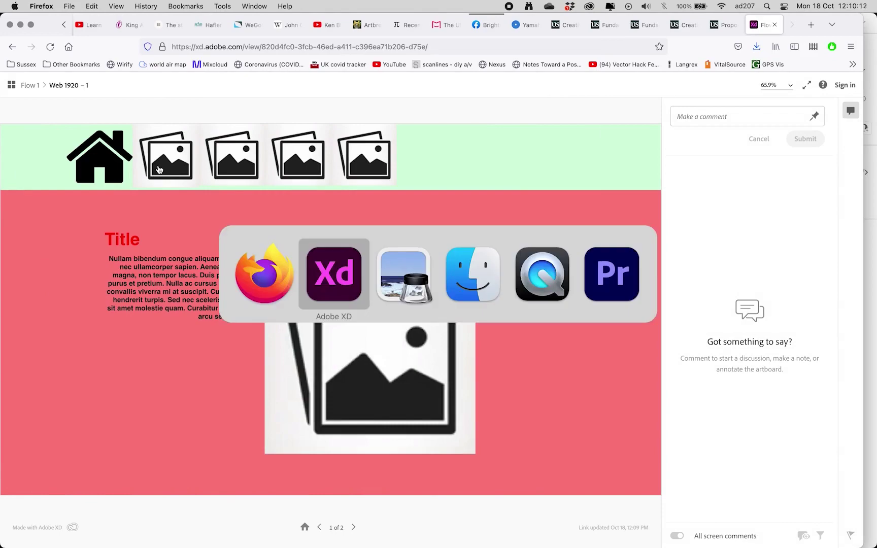
key("super+Tab")
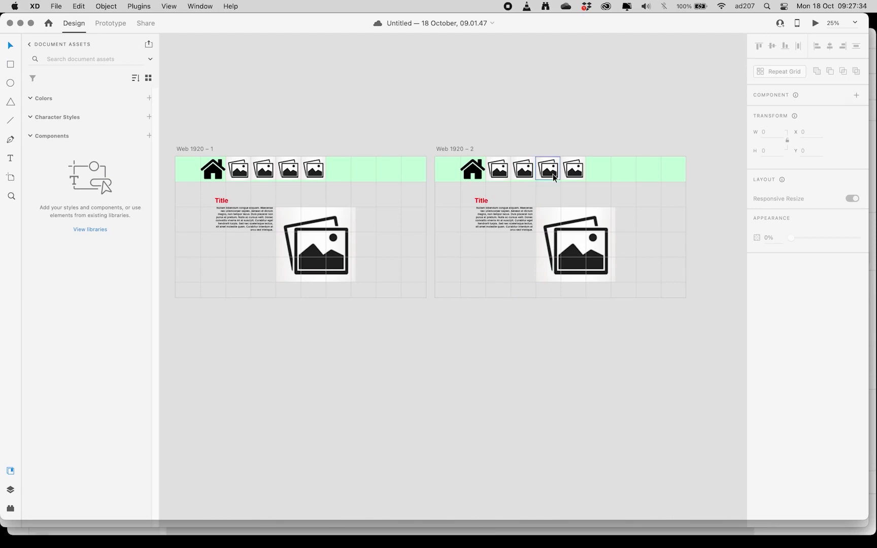
Bring the Wire-Frame-Example-1 document to the front and examine the Page 1 and Page 2 wireframe layouts.
left_click_drag(592, 27, 597, 144)
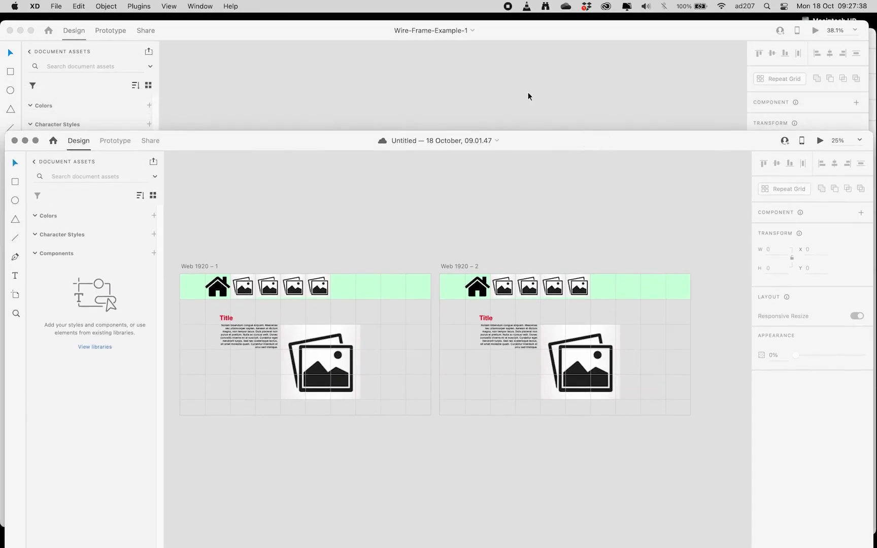
left_click(569, 36)
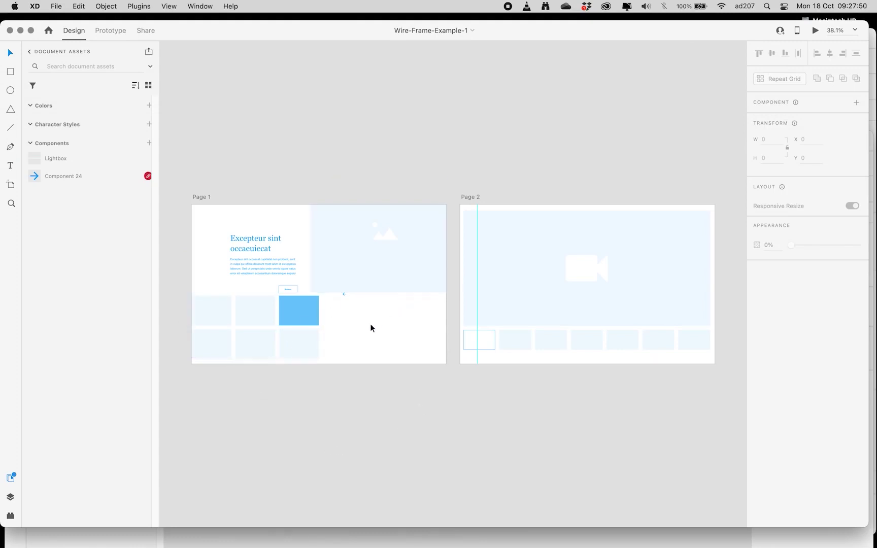
key("super+equal")
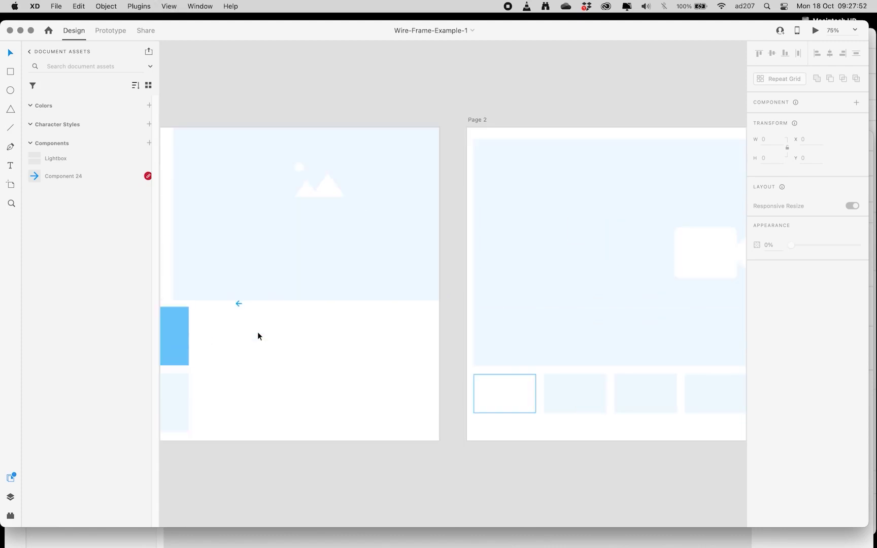
scroll(258, 333, "left", 5)
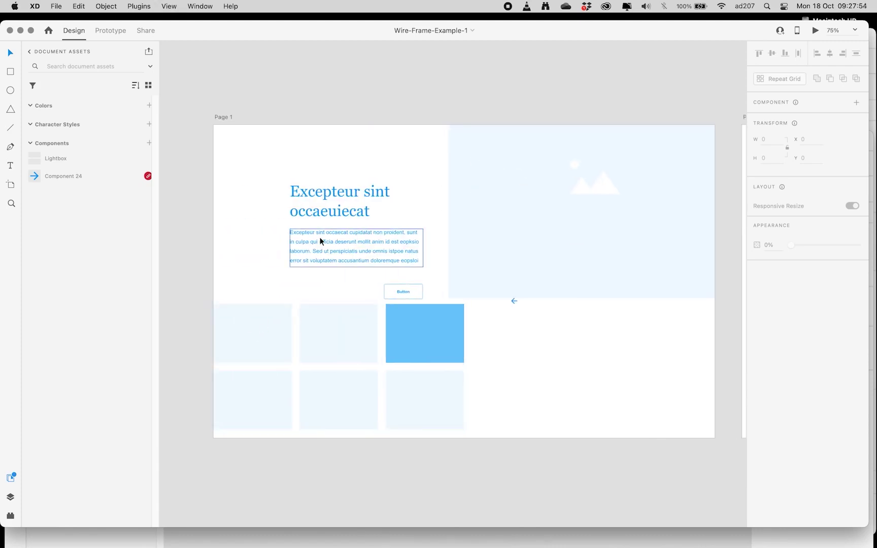
left_click(325, 350)
left_click(496, 274)
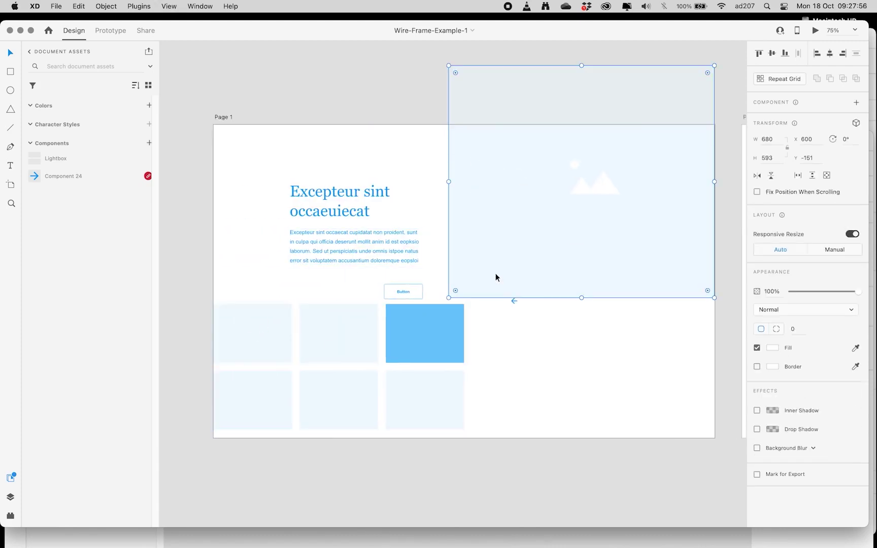
scroll(331, 223, "right", 10)
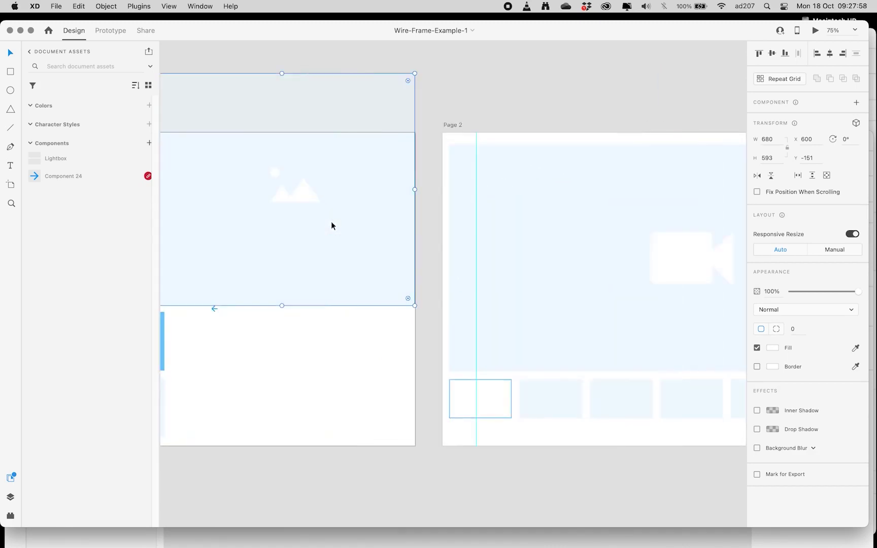
scroll(331, 225, "right", 2)
left_click(400, 247)
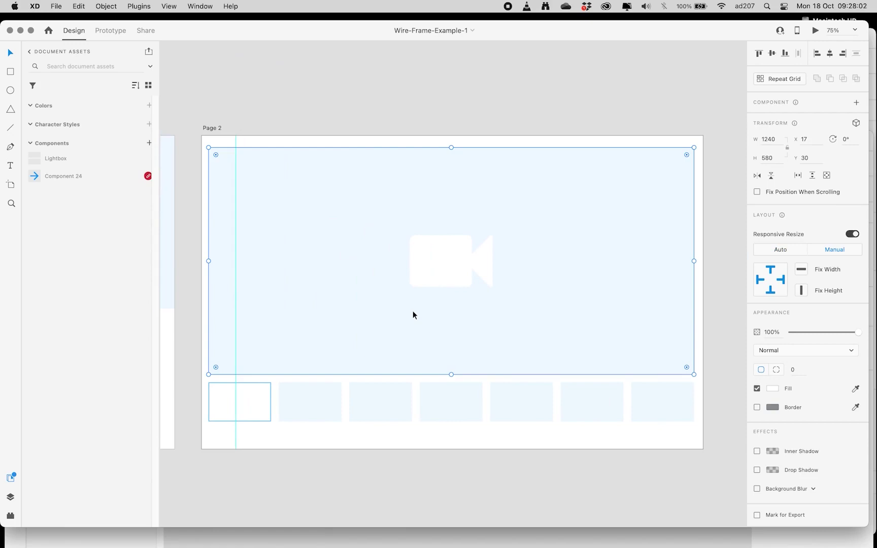
Bring the Wires - Web kit document to the front and look through its landing, content, portfolio and UI element sections.
left_click_drag(626, 31, 327, 125)
left_click(512, 36)
left_click_drag(513, 36, 506, 34)
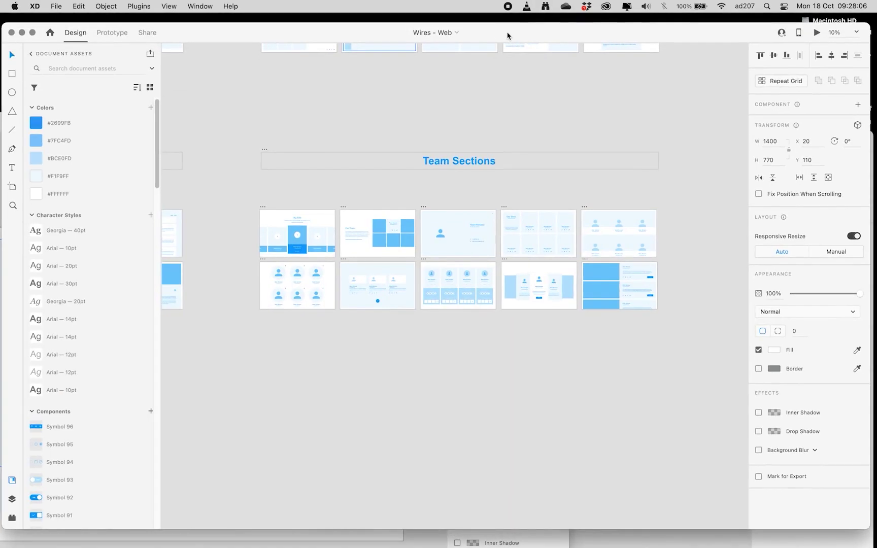
scroll(468, 311, "up", 10)
scroll(468, 311, "left", 20)
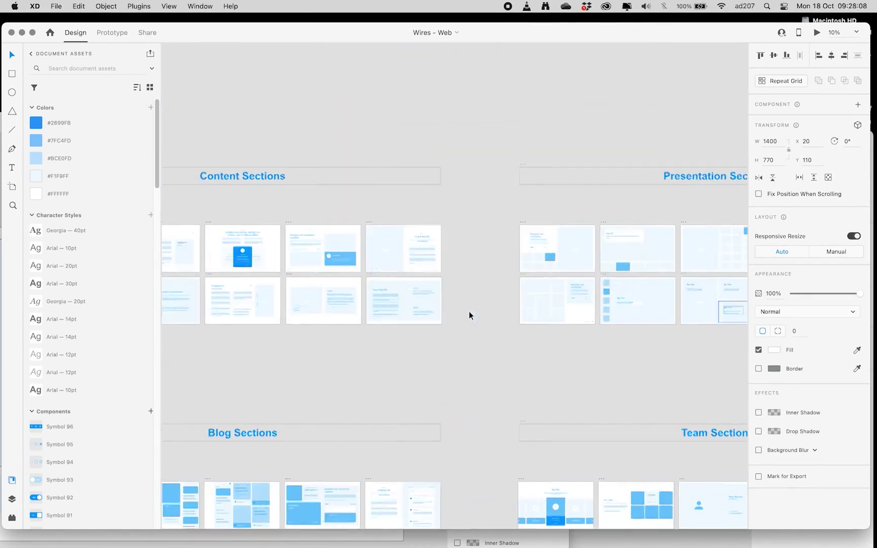
scroll(468, 311, "left", 3)
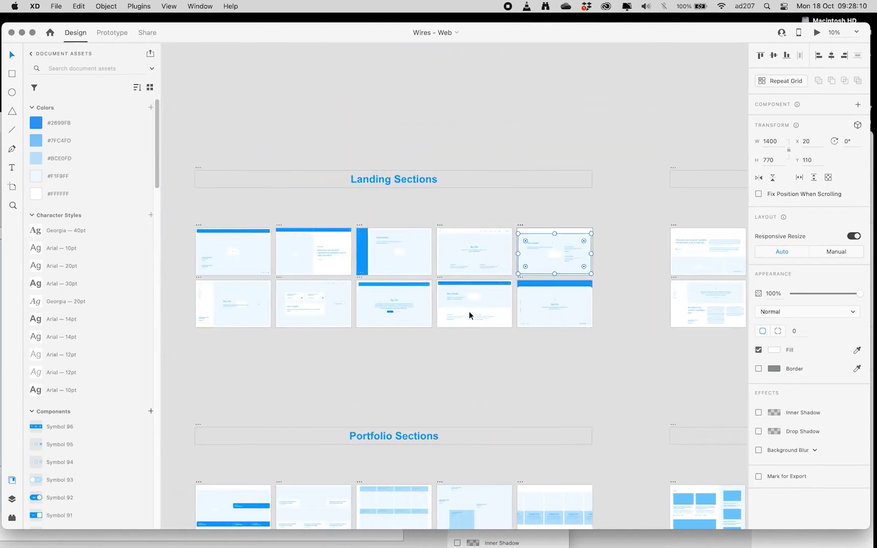
scroll(468, 311, "down", 10)
scroll(468, 313, "left", 20)
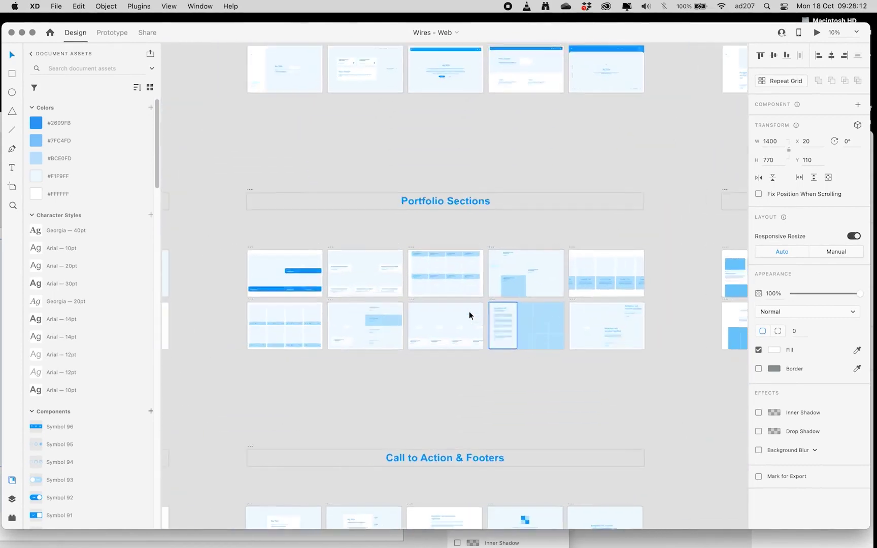
scroll(469, 312, "up", 5)
scroll(469, 315, "left", 10)
scroll(469, 314, "up", 15)
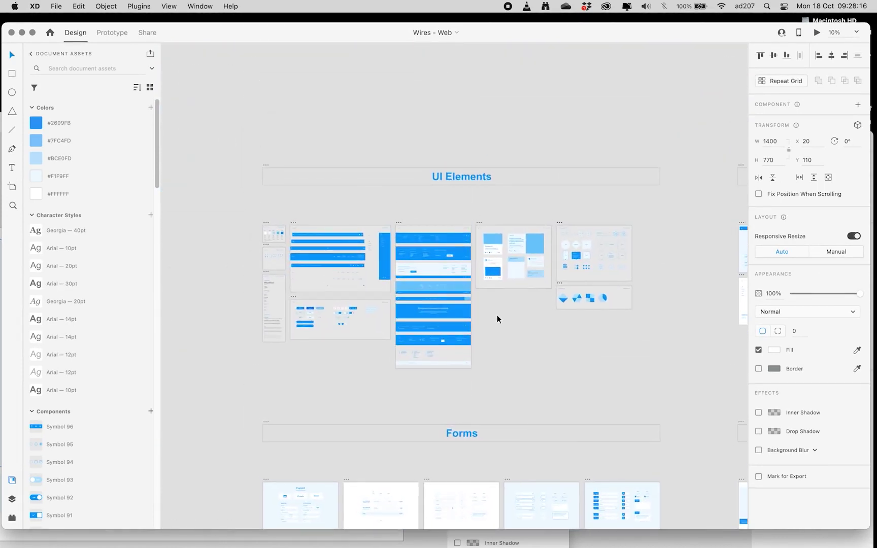
Examine the toggles, checkboxes and icon buttons on the UI Elements - Buttons artboard up close.
scroll(497, 318, "left", 5)
scroll(497, 319, "up", 3)
key("super+equal")
key("super+equal")
key("super+equal")
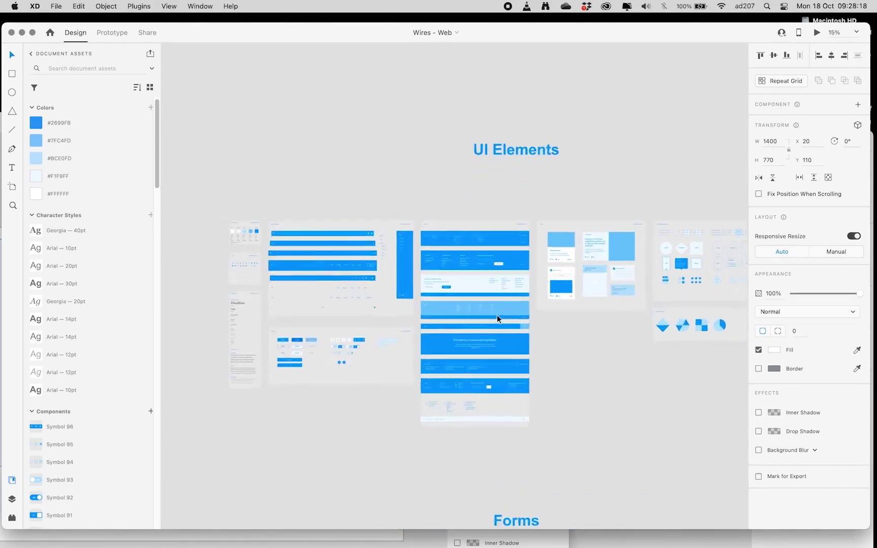
scroll(497, 318, "down", 5)
scroll(498, 319, "left", 8)
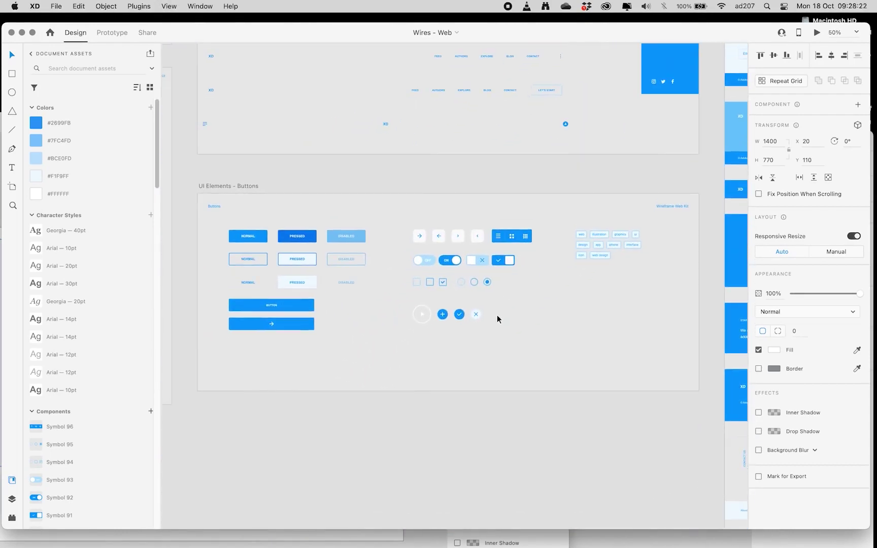
key("super+equal")
key("super+equal")
scroll(497, 319, "up", 3)
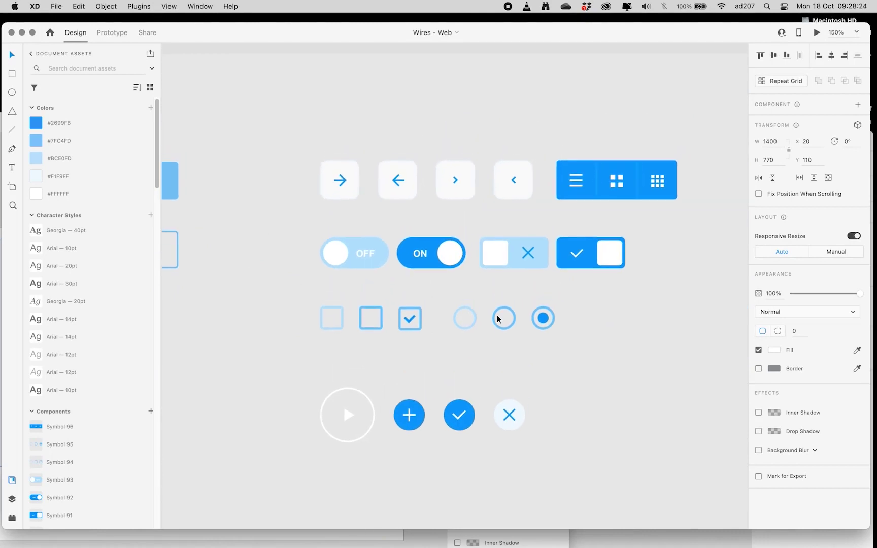
scroll(497, 316, "down", 4)
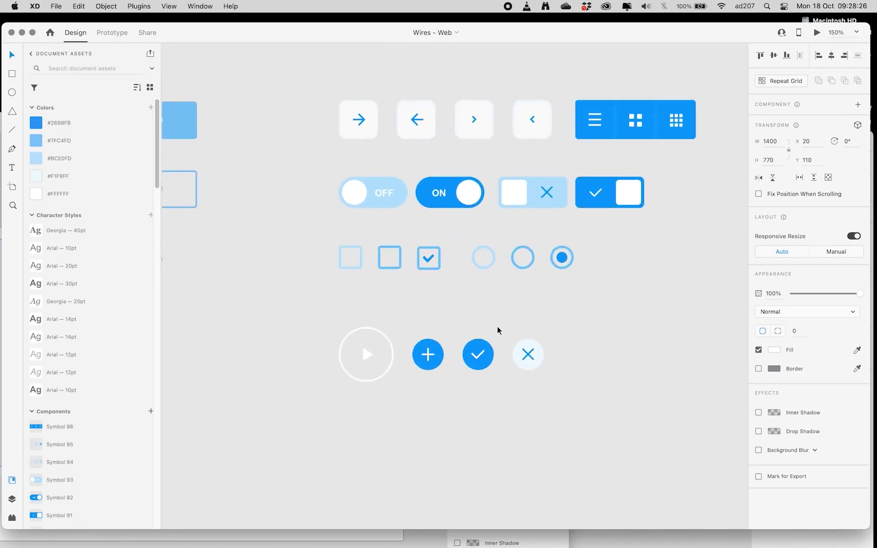
Copy the blue ON toggle from the Wires - Web kit into the Web 1920 – 2 artboard of the untitled document.
left_click(438, 188)
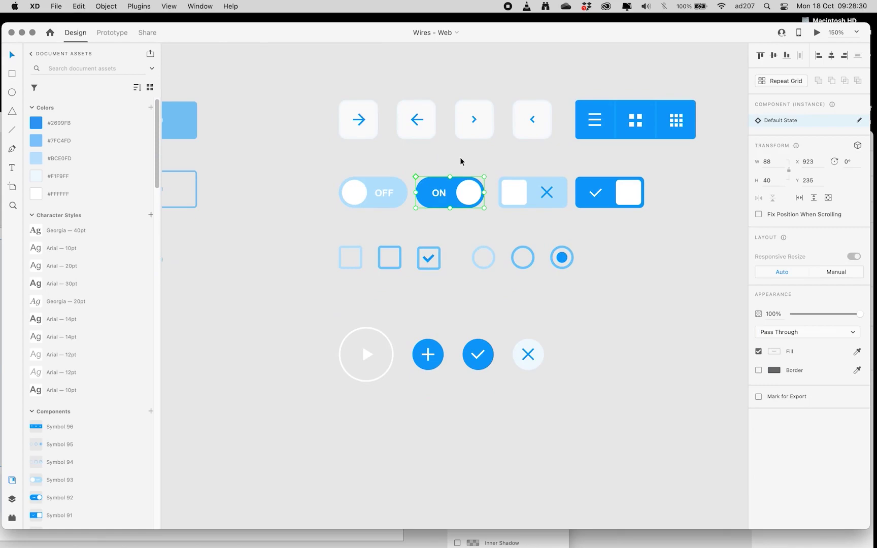
left_click_drag(665, 34, 387, 194)
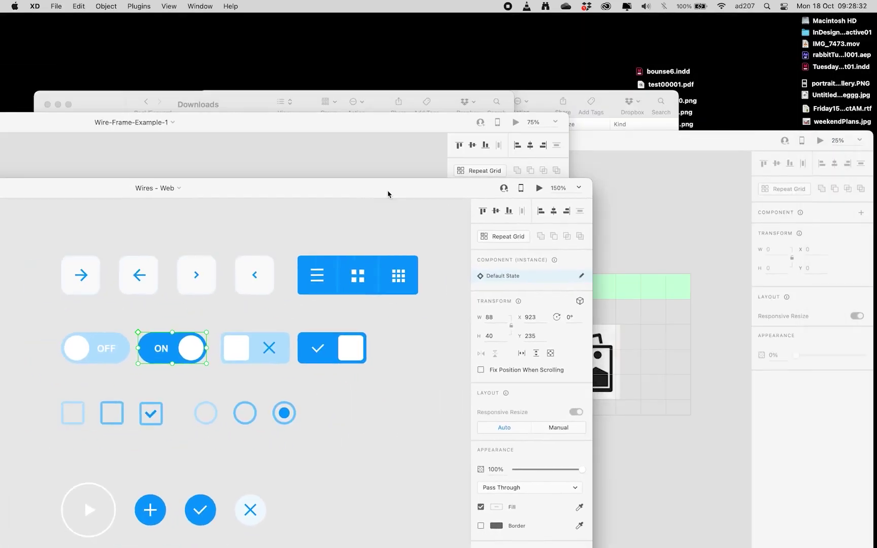
double_click(590, 141)
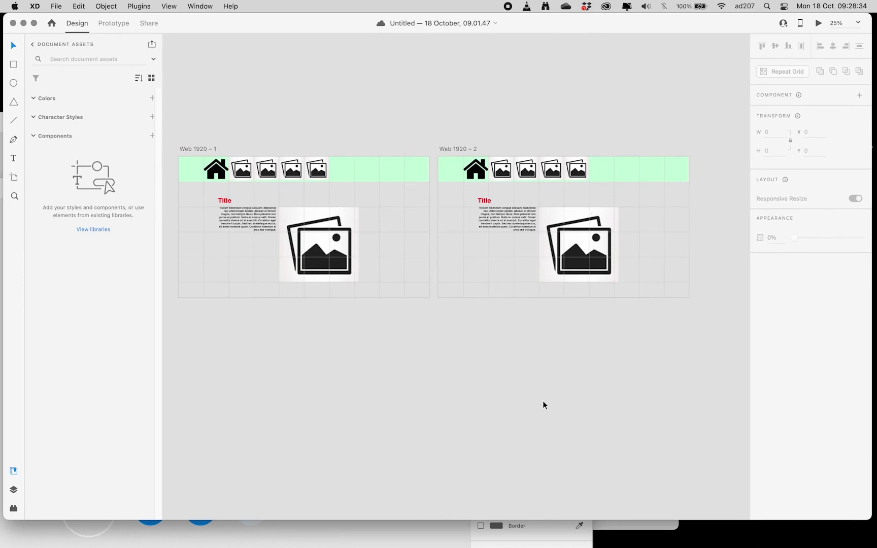
key("super+v")
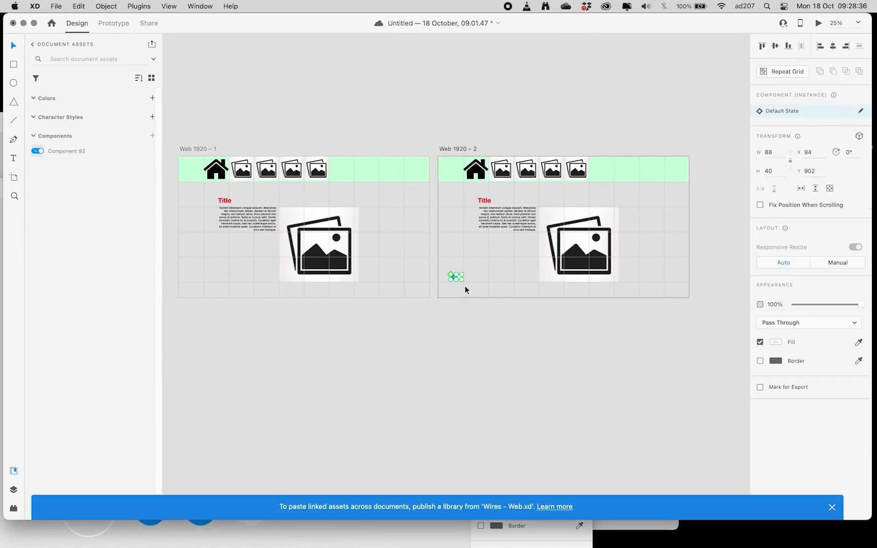
Move the ON toggle into the green header of Web 1920 – 2, beside the house icon at about X 54, Y 76.
scroll(465, 289, "up", 5)
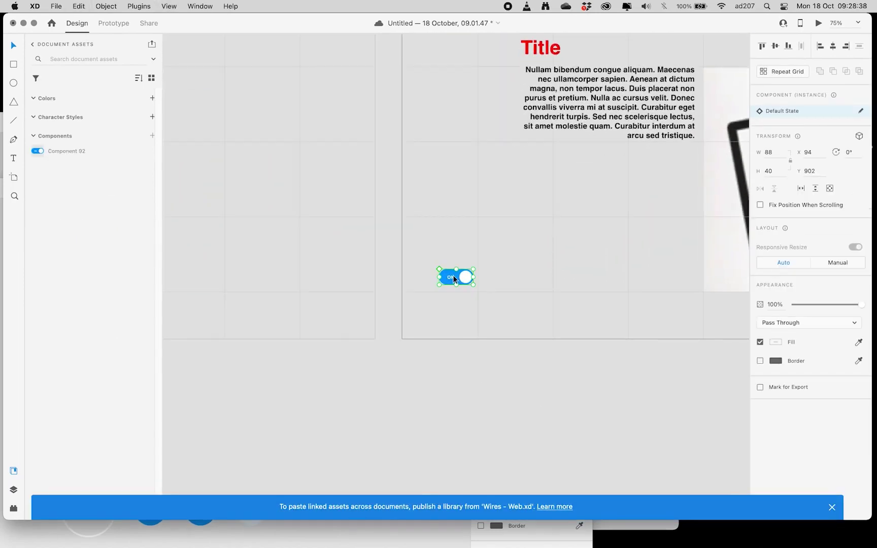
left_click_drag(458, 227, 454, 208)
scroll(454, 208, "up", 5)
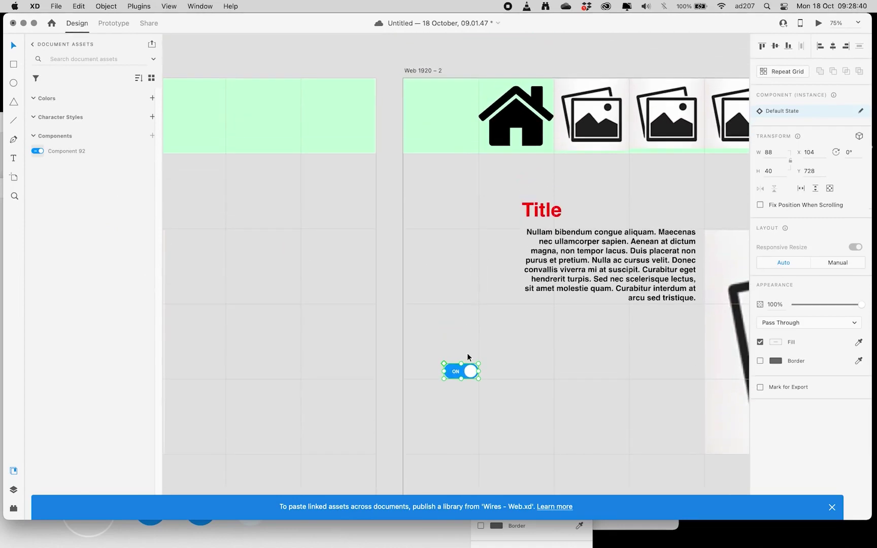
left_click_drag(458, 373, 437, 118)
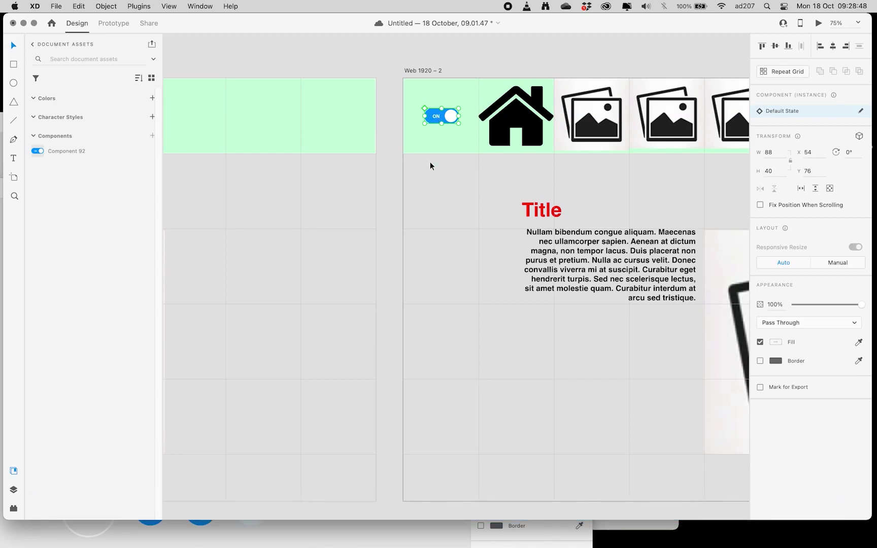
scroll(429, 163, "right", 5)
scroll(430, 163, "right", 5)
scroll(430, 163, "up", 1)
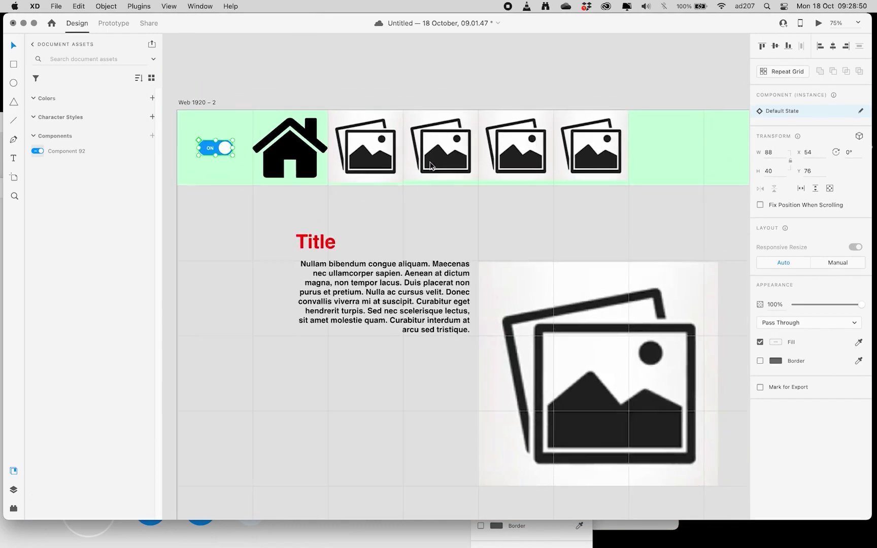
scroll(430, 164, "down", 3)
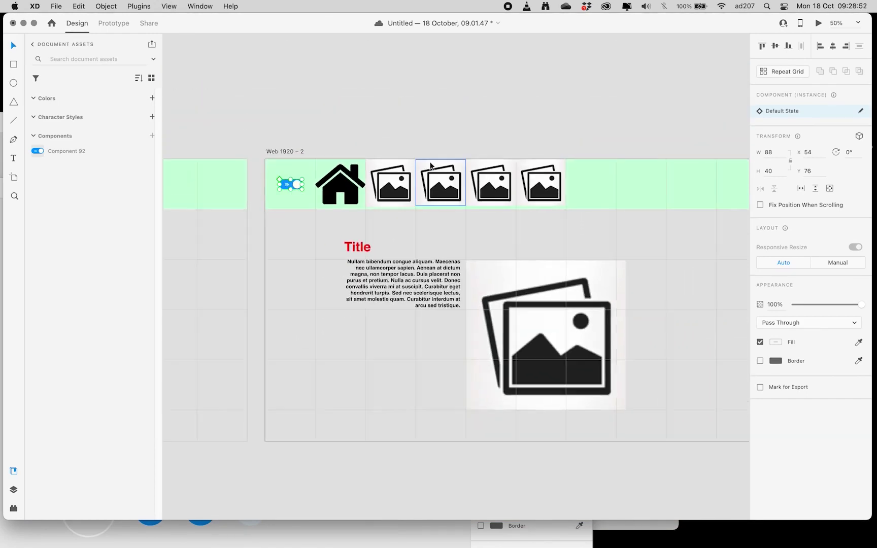
Switch to Firefox and look through the Apple Design and Google Material kits on Adobe's XD UI kits page.
key("super+Tab")
key("super+Tab")
key("super+Tab")
key("super+Tab")
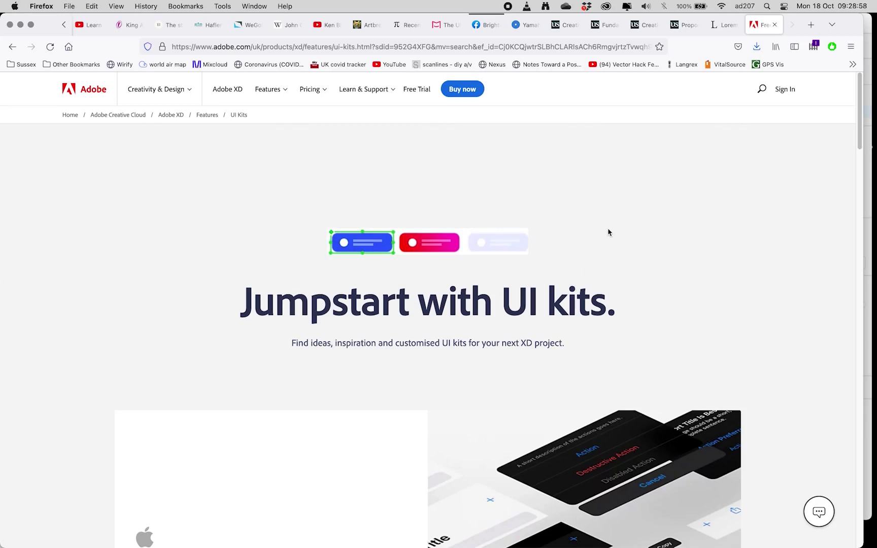
scroll(608, 232, "down", 4)
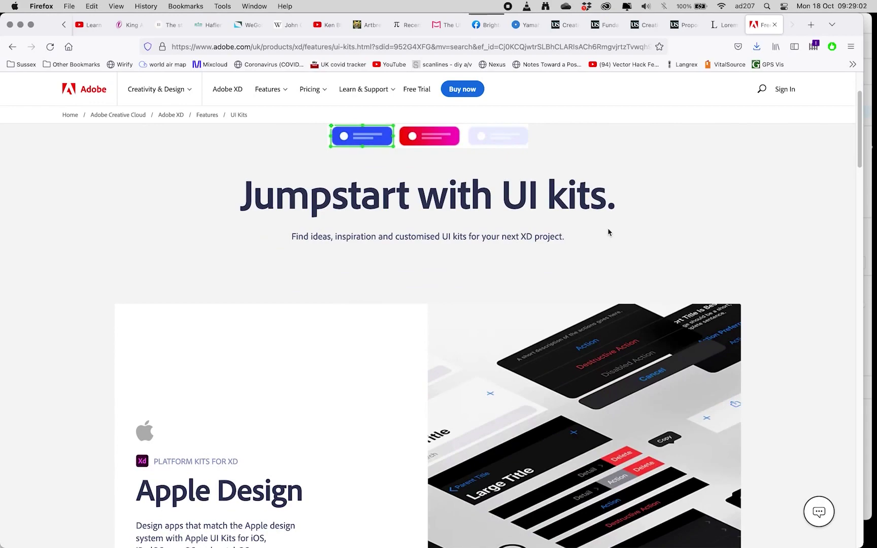
scroll(661, 350, "down", 10)
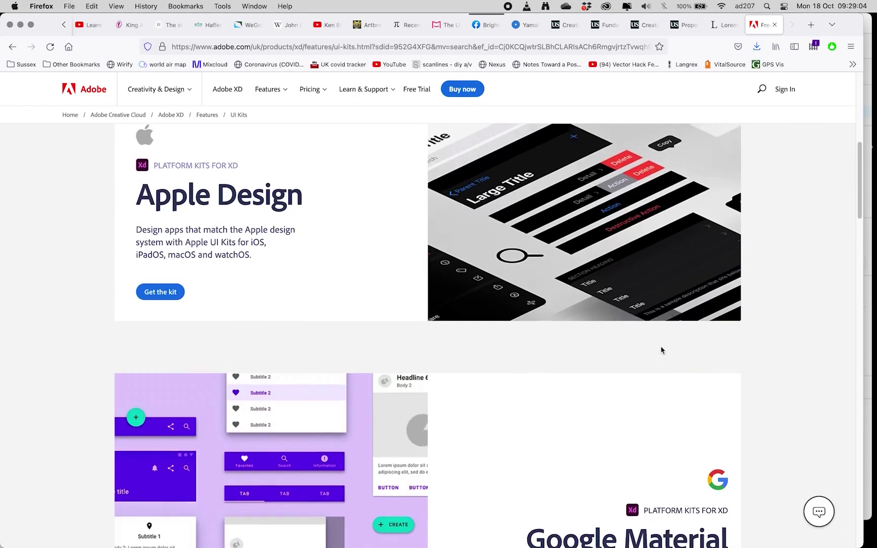
scroll(661, 351, "up", 6)
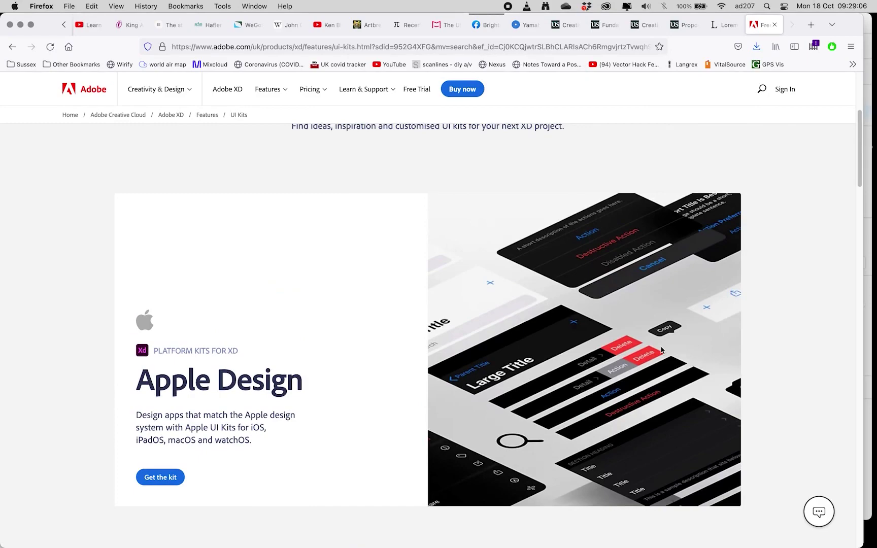
scroll(661, 350, "down", 11)
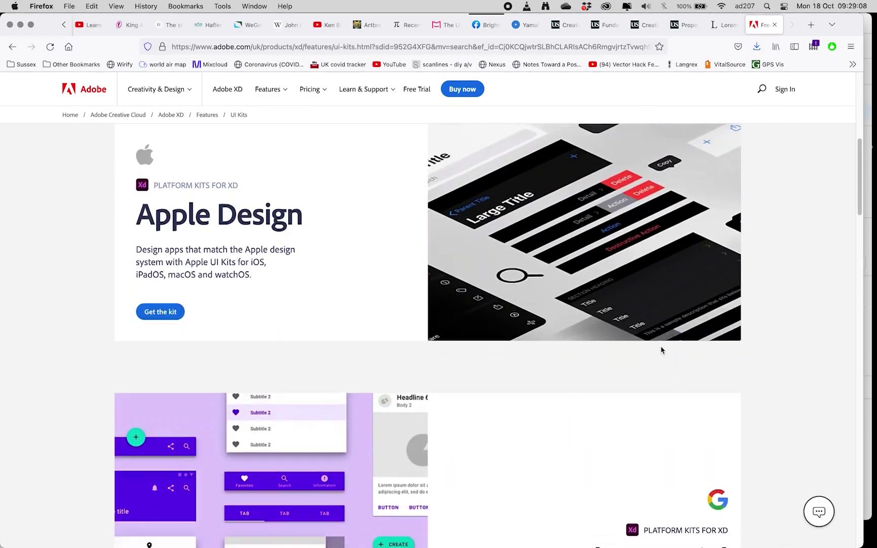
scroll(715, 244, "up", 5)
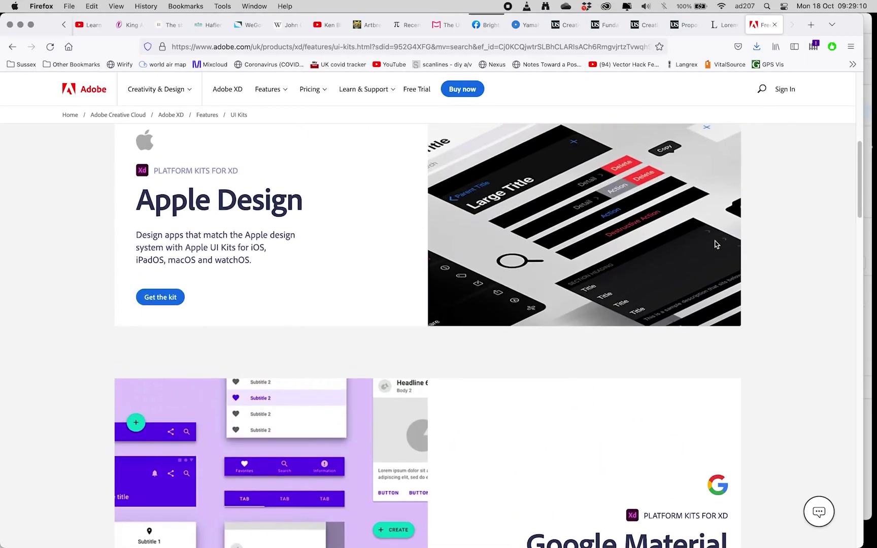
Look through the remaining XD kits on the UI kits page, from AEM Components and Bootstrap to the Social Meetup and Illuminated kits.
scroll(716, 244, "down", 8)
scroll(716, 244, "down", 20)
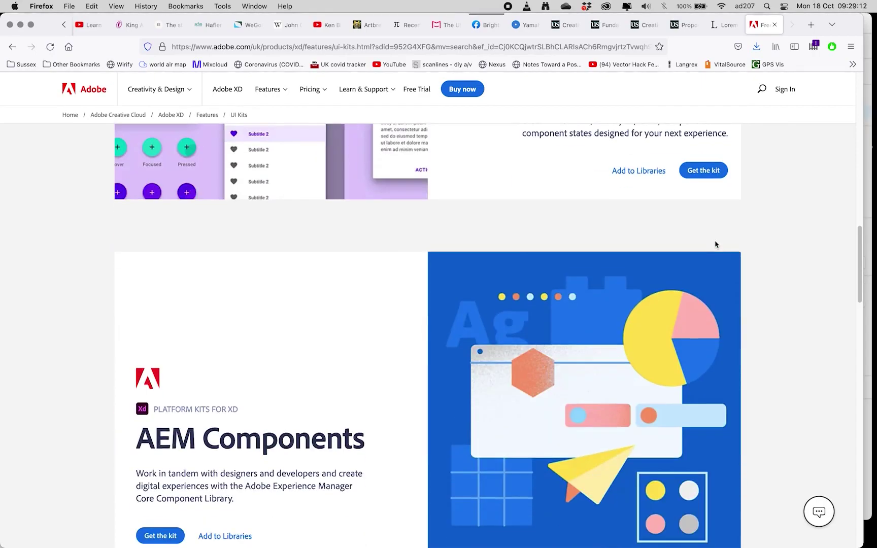
scroll(716, 244, "down", 15)
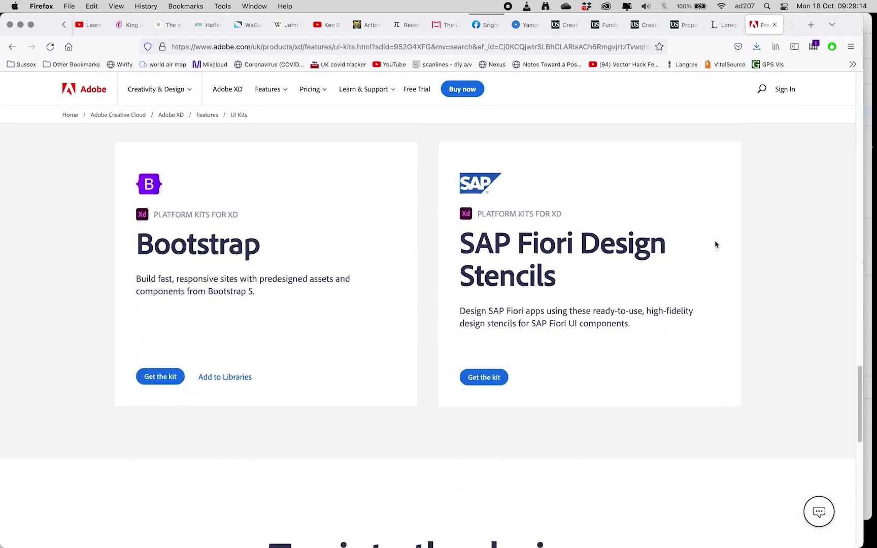
scroll(714, 244, "down", 12)
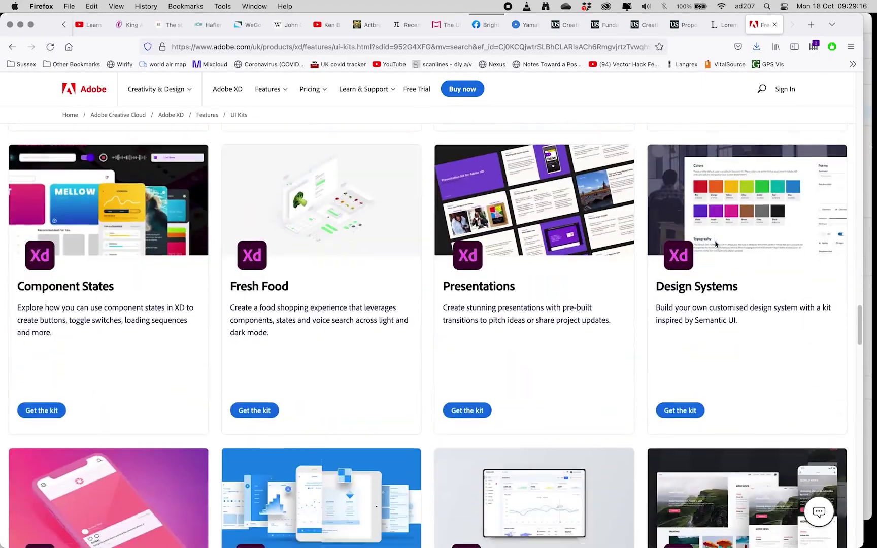
scroll(715, 245, "down", 4)
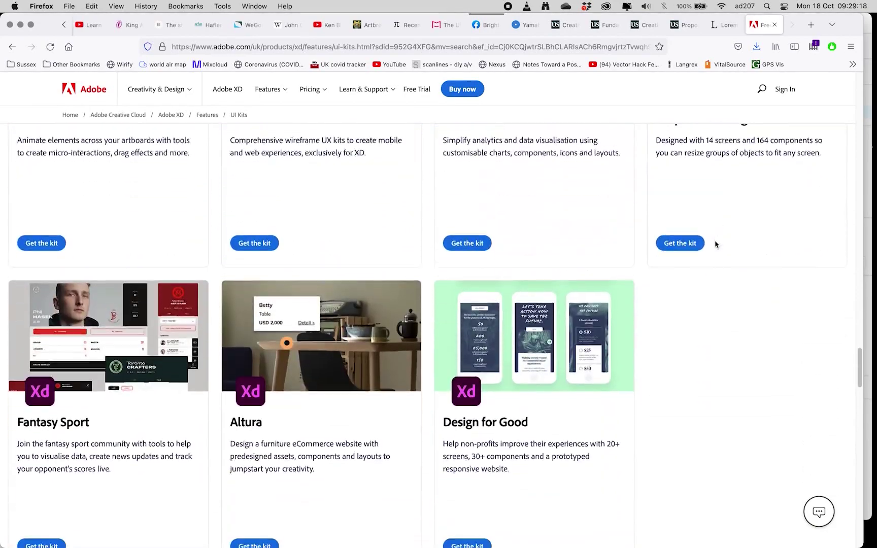
scroll(715, 244, "down", 8)
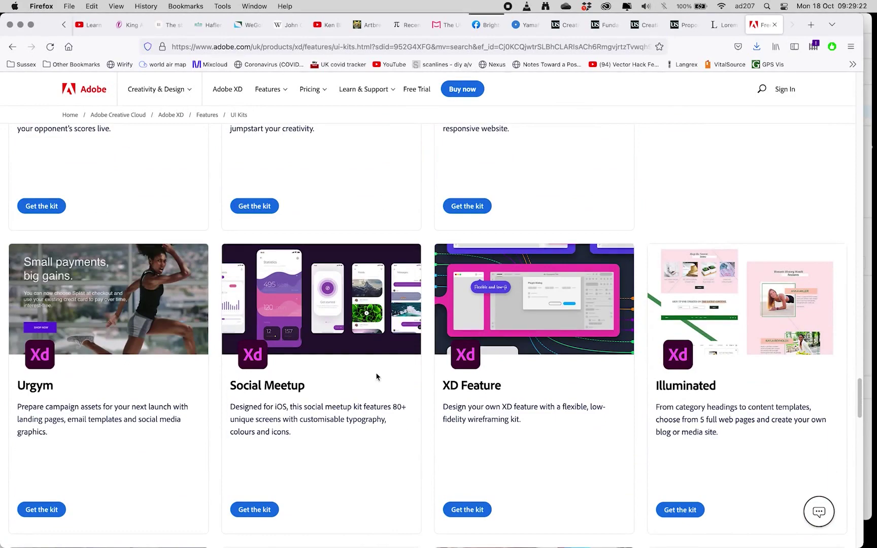
scroll(642, 361, "down", 6)
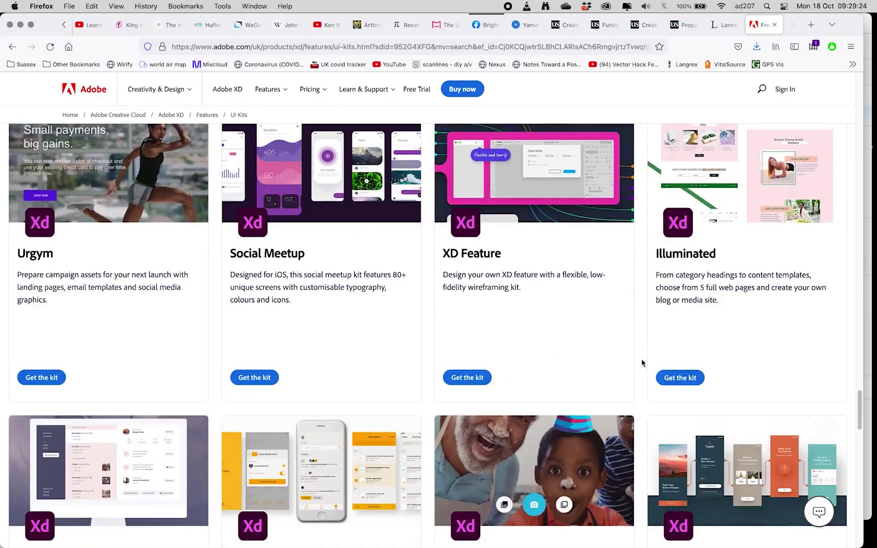